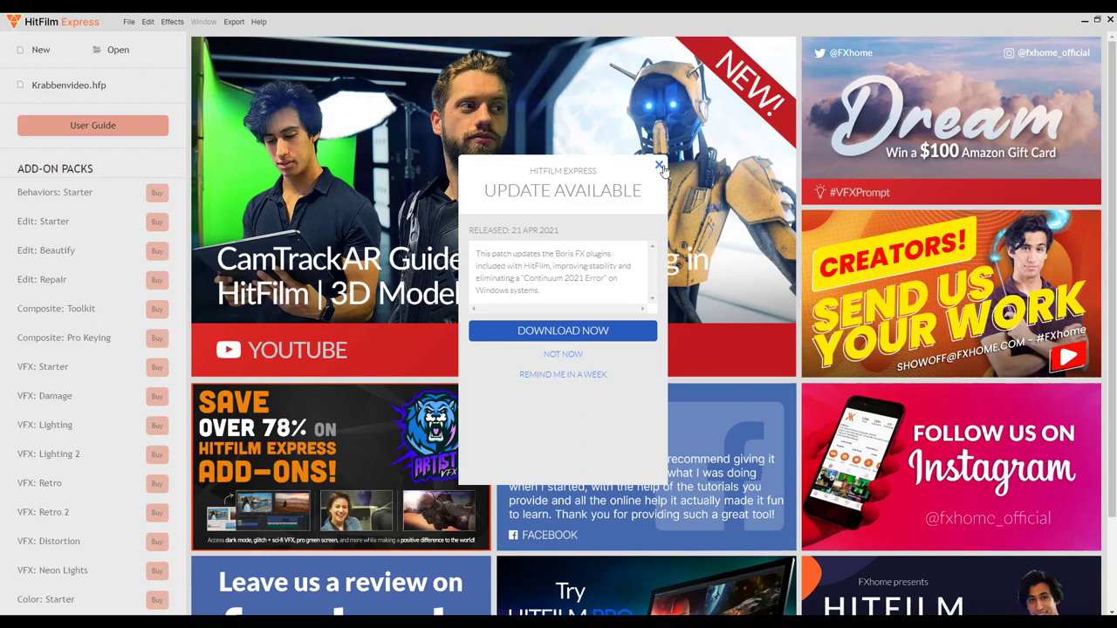
Dismiss the update notice and create a new project with the 1080p Full HD @ 25 fps template.
{"action": "left_click", "coordinate": [660, 166]}
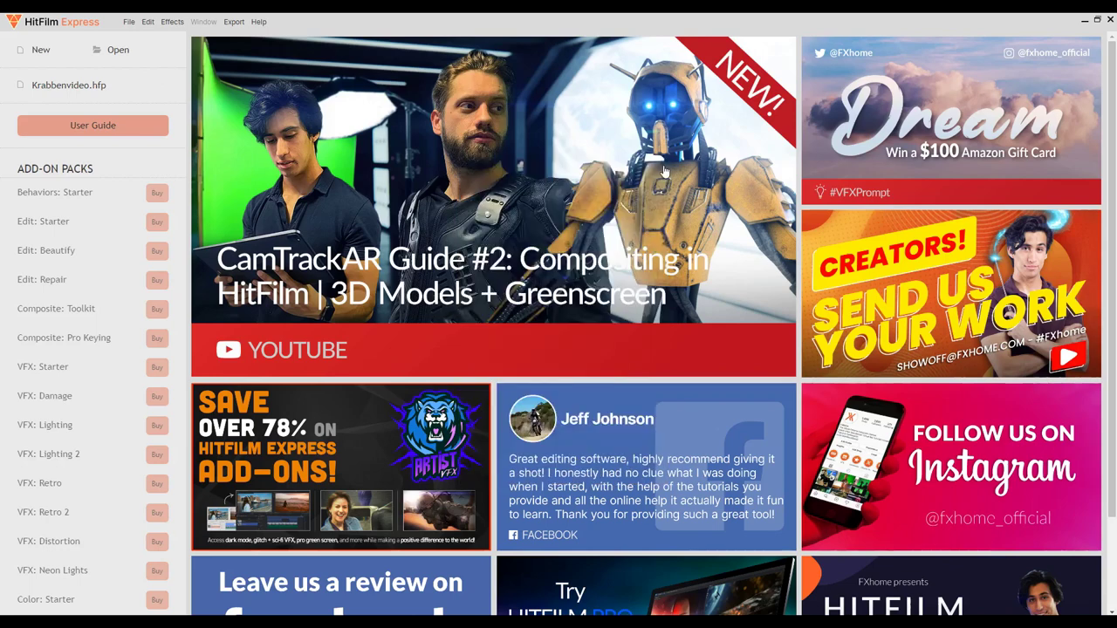
{"action": "left_click", "coordinate": [129, 24]}
{"action": "left_click", "coordinate": [139, 39]}
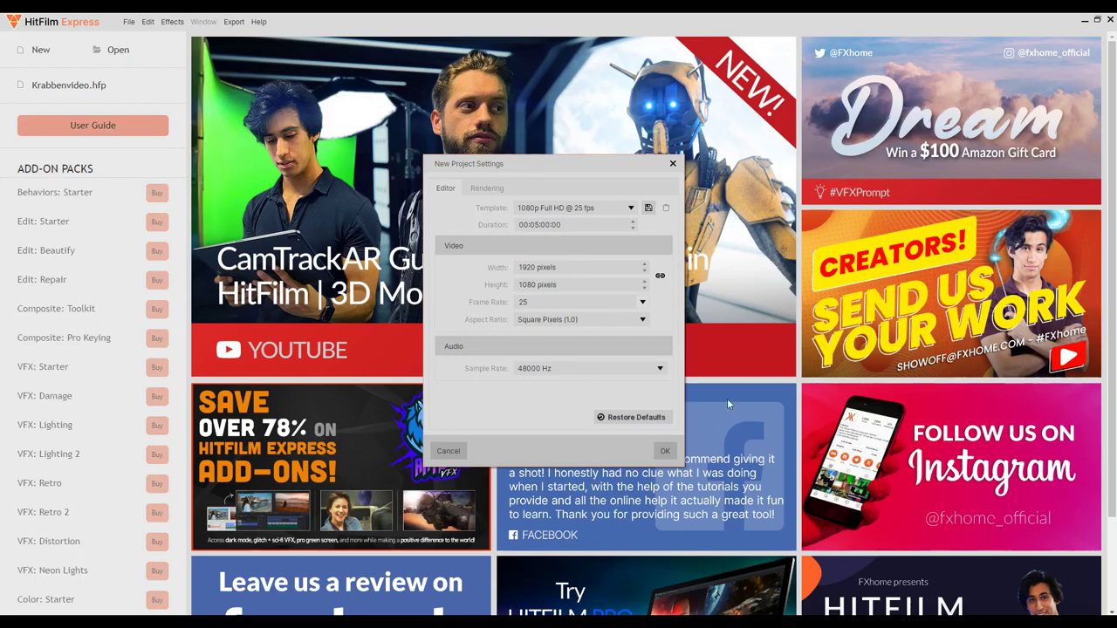
{"action": "left_click", "coordinate": [668, 452]}
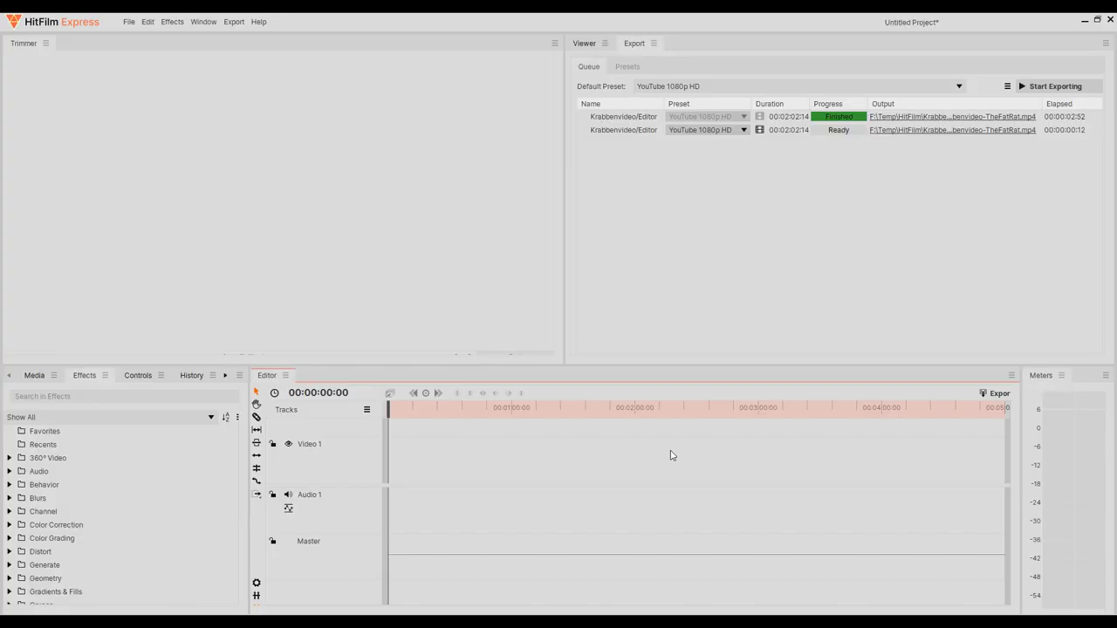
Remove both Krabbenvideo/Editor tasks from the export queue and show the project media.
{"action": "left_click", "coordinate": [776, 131]}
{"action": "right_click", "coordinate": [777, 130]}
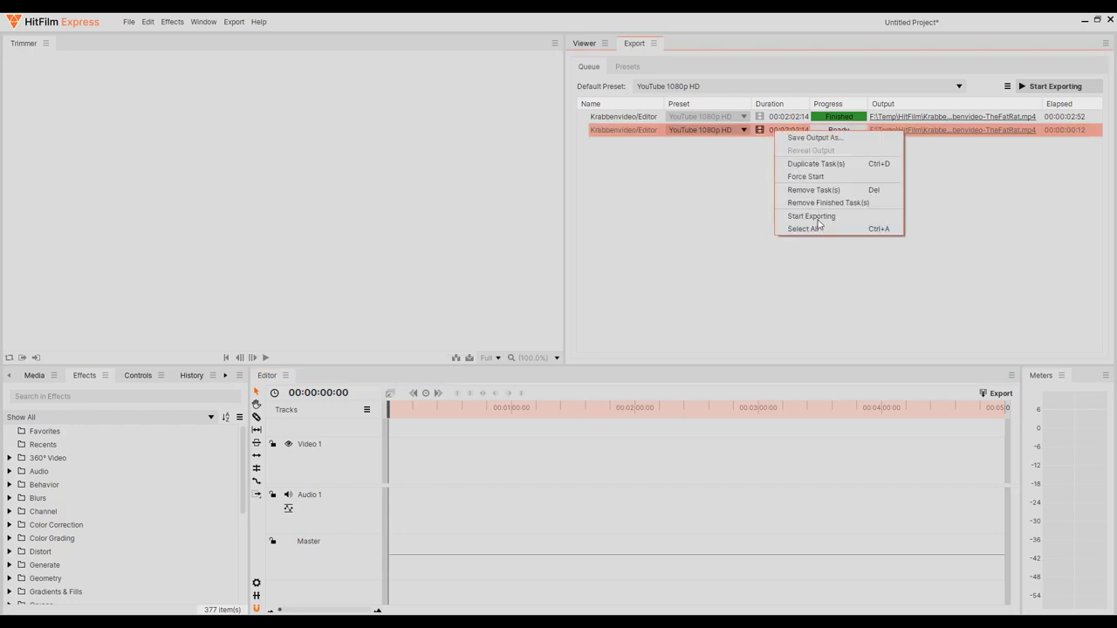
{"action": "left_click", "coordinate": [637, 136]}
{"action": "key", "text": "Delete"}
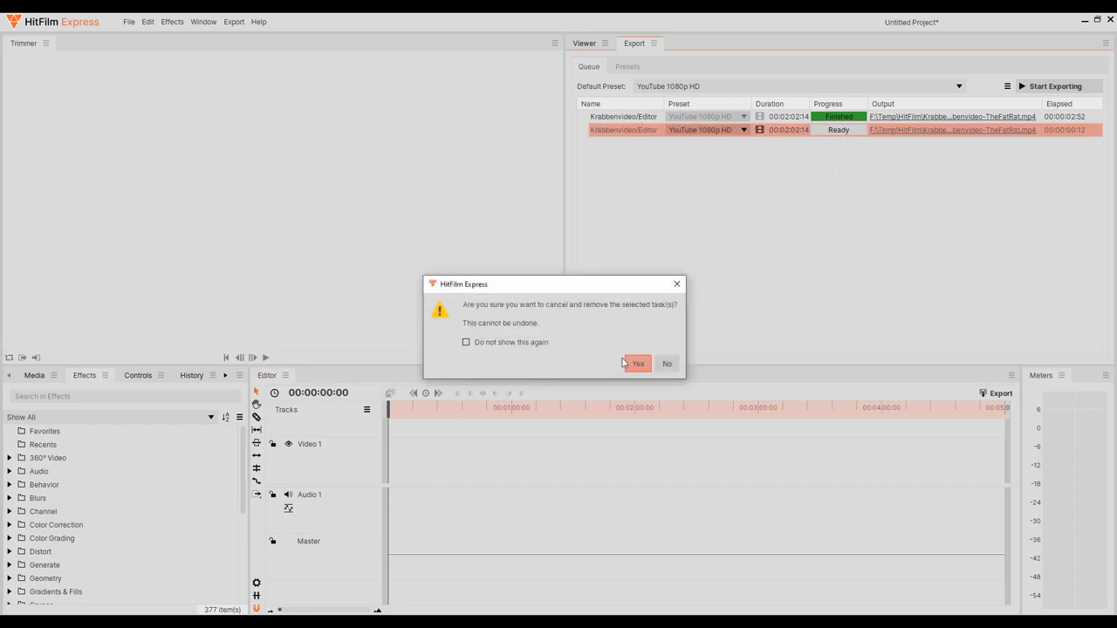
{"action": "key", "text": "Return"}
{"action": "left_click", "coordinate": [637, 119]}
{"action": "key", "text": "Delete"}
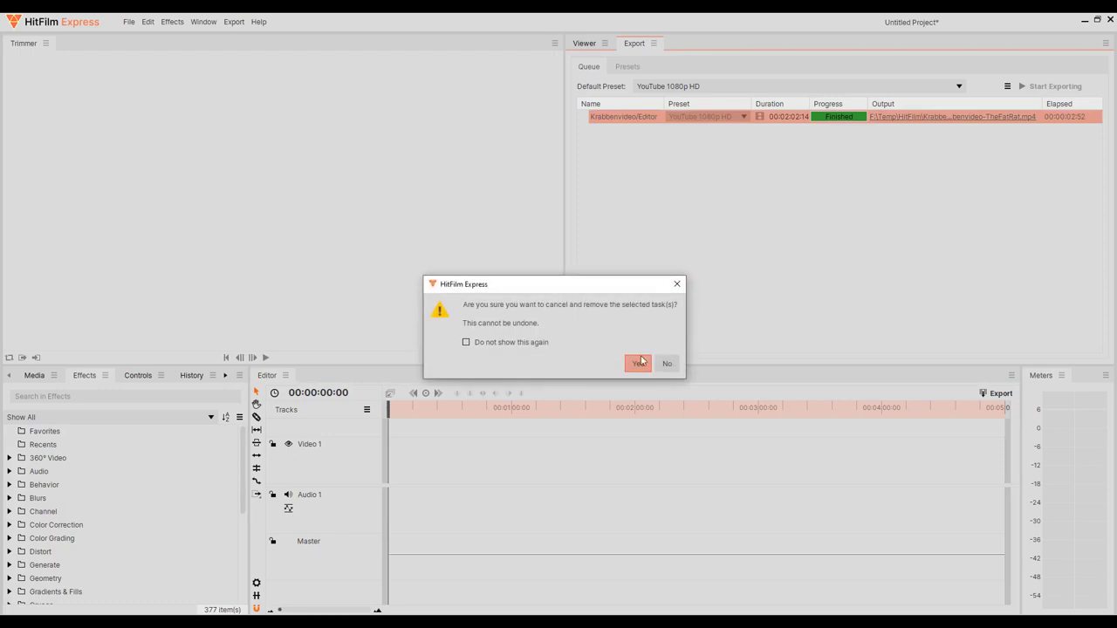
{"action": "left_click", "coordinate": [640, 361]}
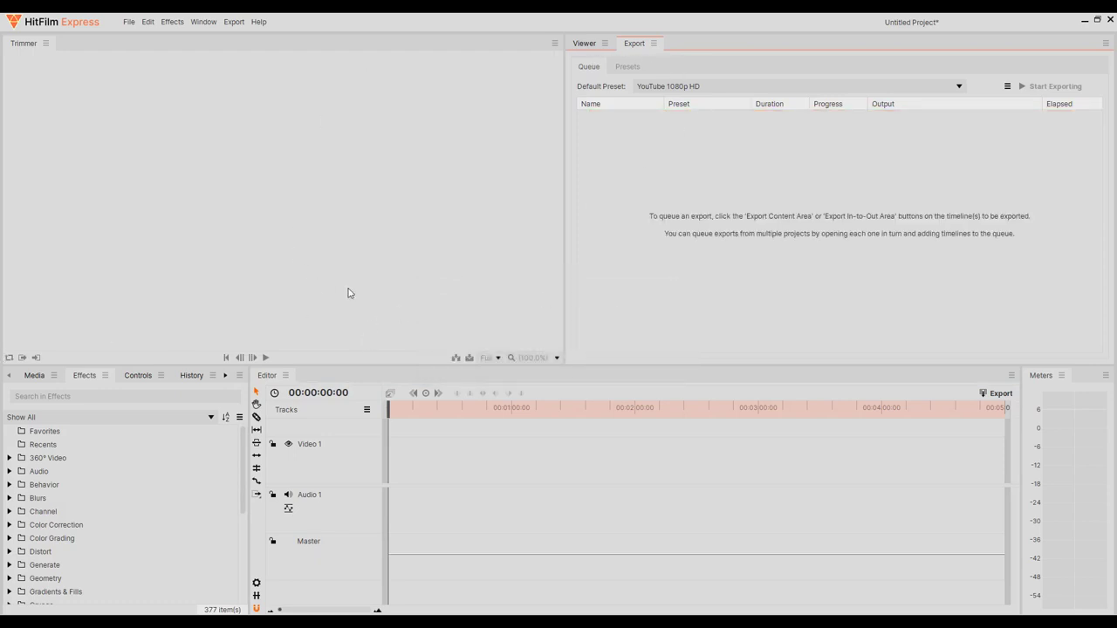
{"action": "left_click", "coordinate": [36, 376]}
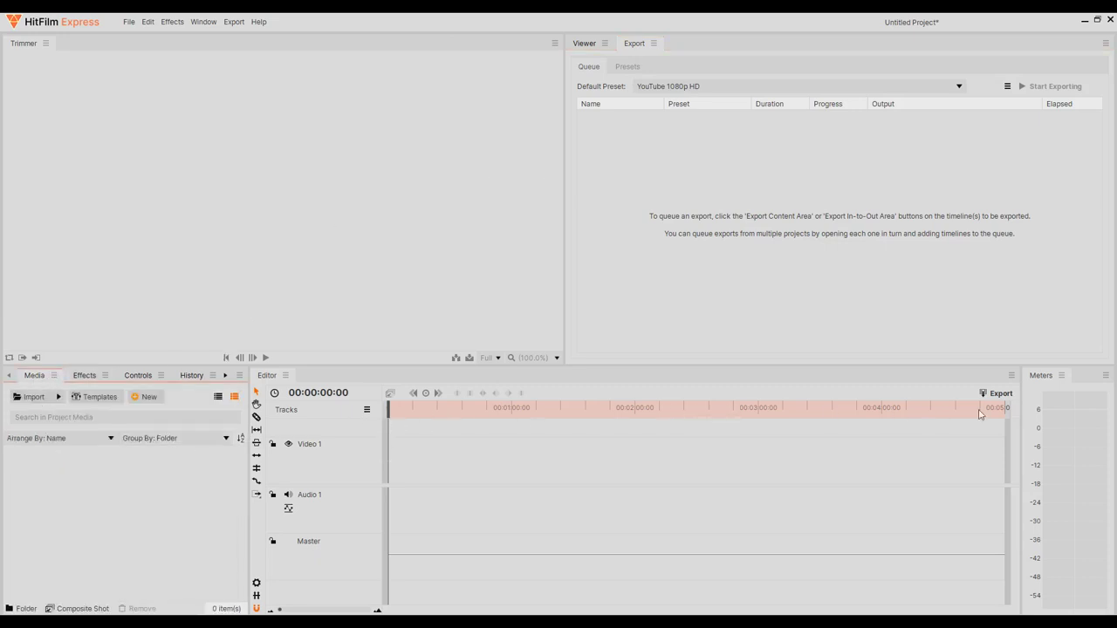
Move the playhead back and forth along the empty timeline, leaving it at about 1 minute 39 seconds.
{"action": "left_click_drag", "start_coordinate": [391, 410], "coordinate": [582, 413]}
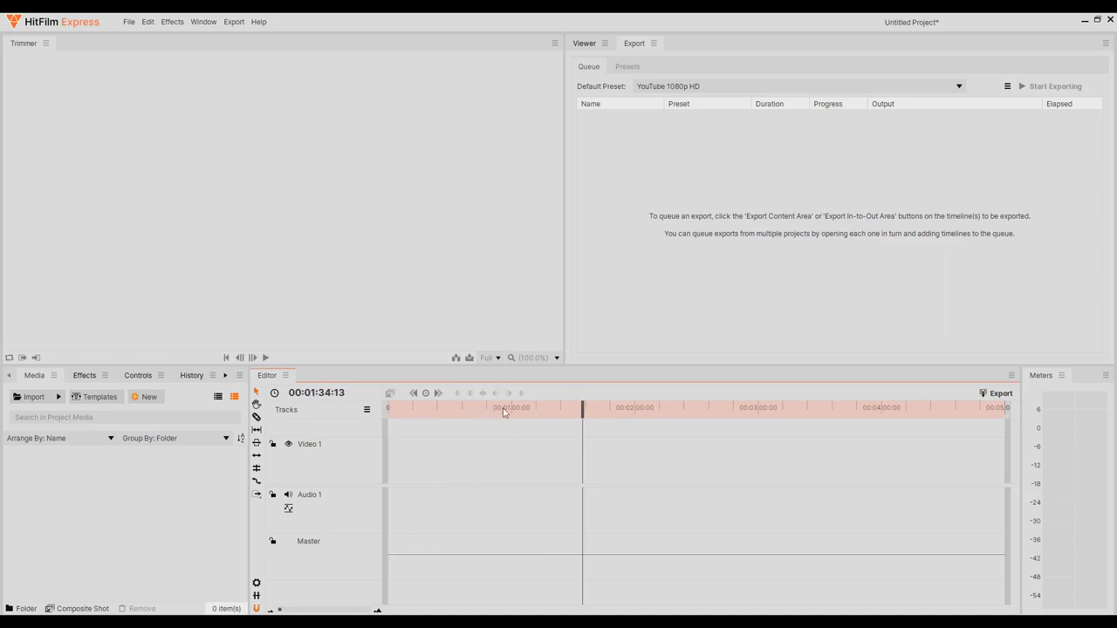
{"action": "left_click_drag", "start_coordinate": [582, 416], "coordinate": [685, 415]}
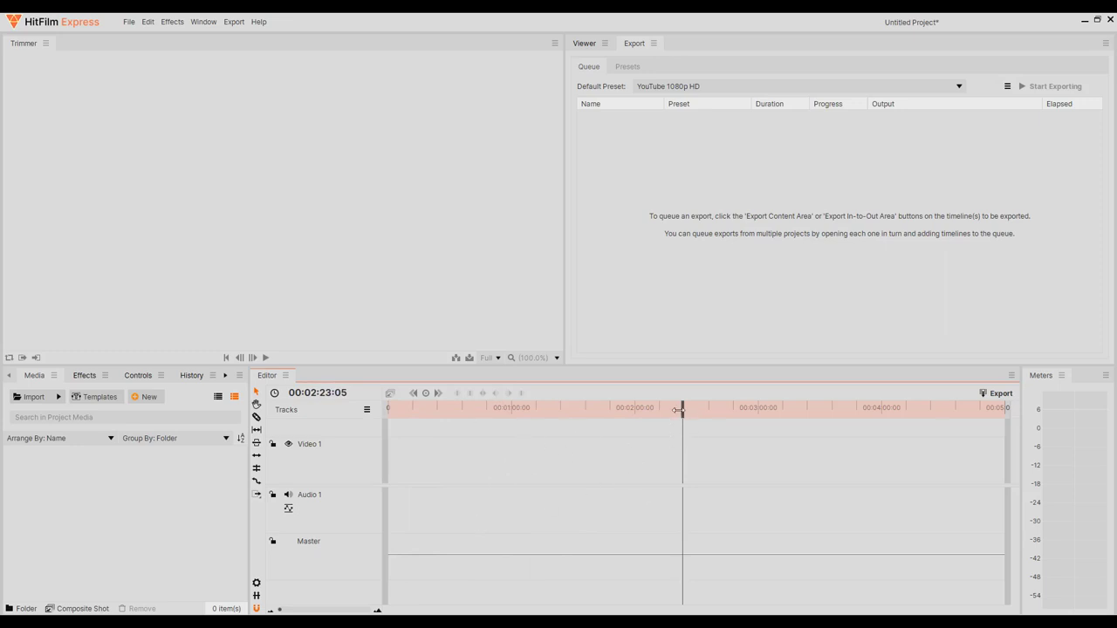
{"action": "left_click_drag", "start_coordinate": [683, 408], "coordinate": [555, 416]}
{"action": "left_click", "coordinate": [470, 417]}
{"action": "left_click", "coordinate": [695, 418]}
{"action": "left_click", "coordinate": [500, 422]}
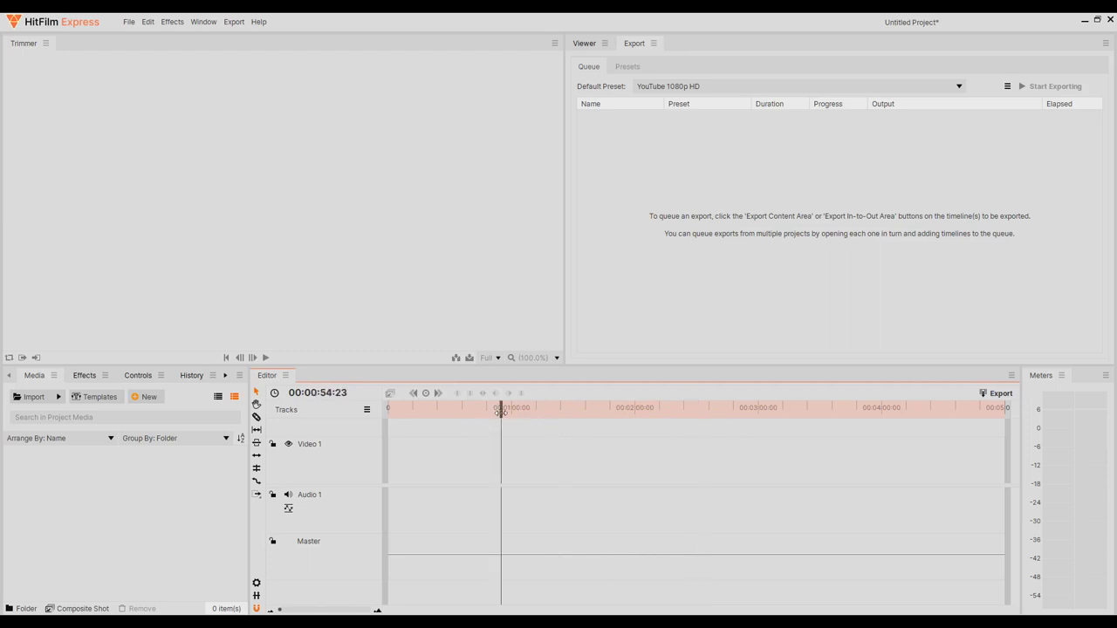
{"action": "left_click", "coordinate": [591, 422]}
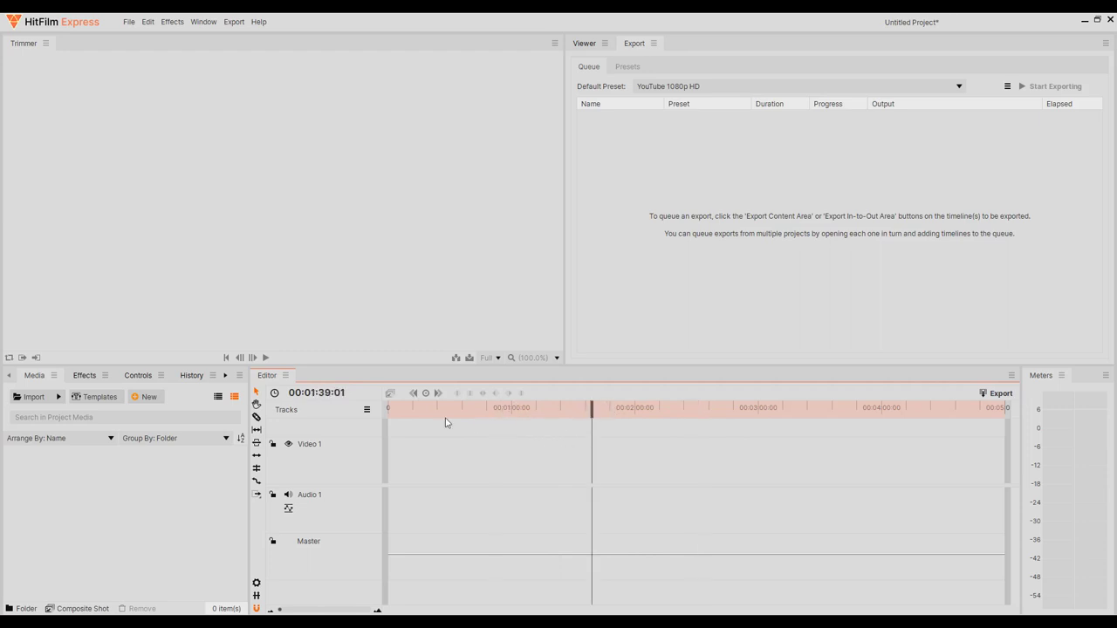
Import Noisestorm - Crab Rave [Monstercat Release].mp4 and TheFatRat - Windfall.mp3 from the Krabbenvideo folder in File Explorer into the HitFilm project media.
{"action": "key", "text": "alt+Tab"}
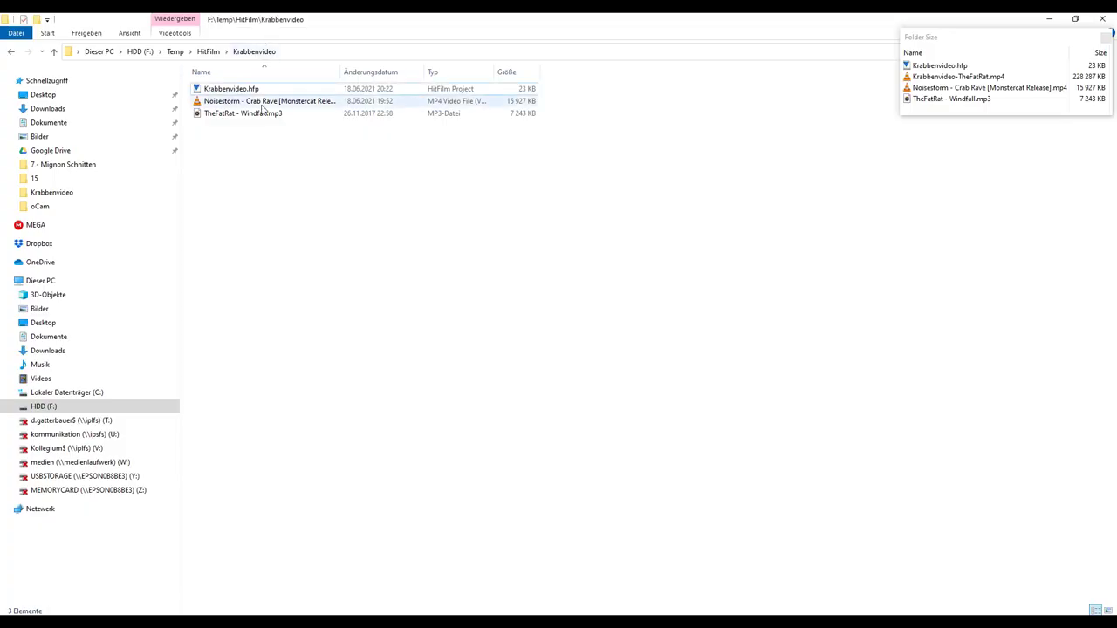
{"action": "left_click", "coordinate": [263, 104]}
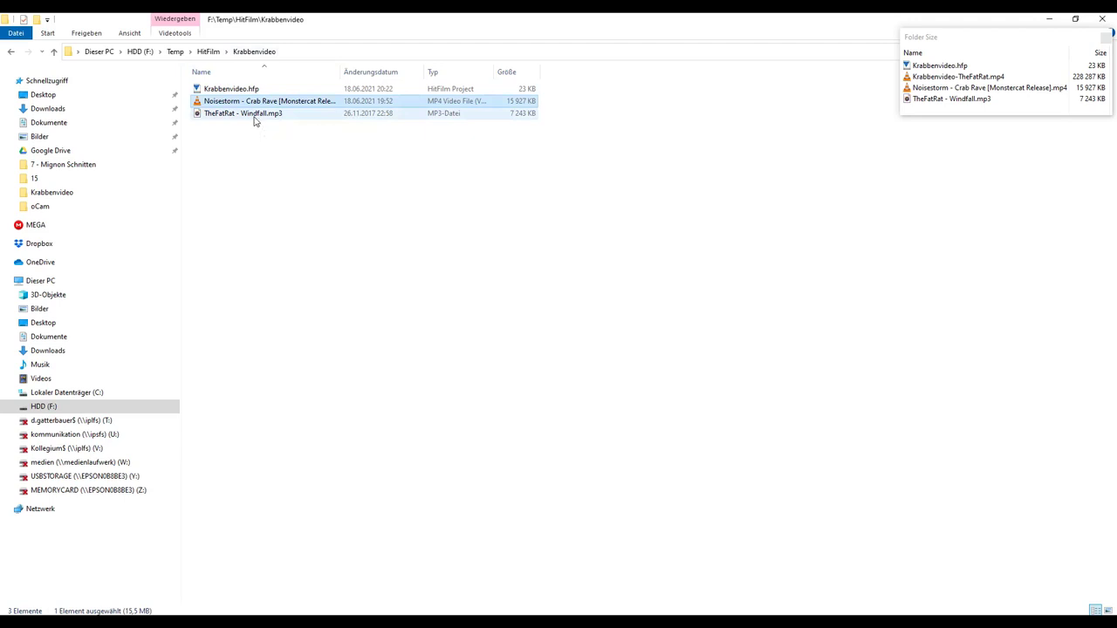
{"action": "left_click", "coordinate": [255, 116], "text": "ctrl"}
{"action": "mouse_move", "coordinate": [285, 117]}
{"action": "left_mouse_down"}
{"action": "mouse_move", "coordinate": [420, 278]}
{"action": "mouse_move", "coordinate": [294, 130]}
{"action": "left_mouse_up"}
{"action": "left_click", "coordinate": [282, 122]}
{"action": "left_click_drag", "start_coordinate": [395, 199], "coordinate": [235, 105]}
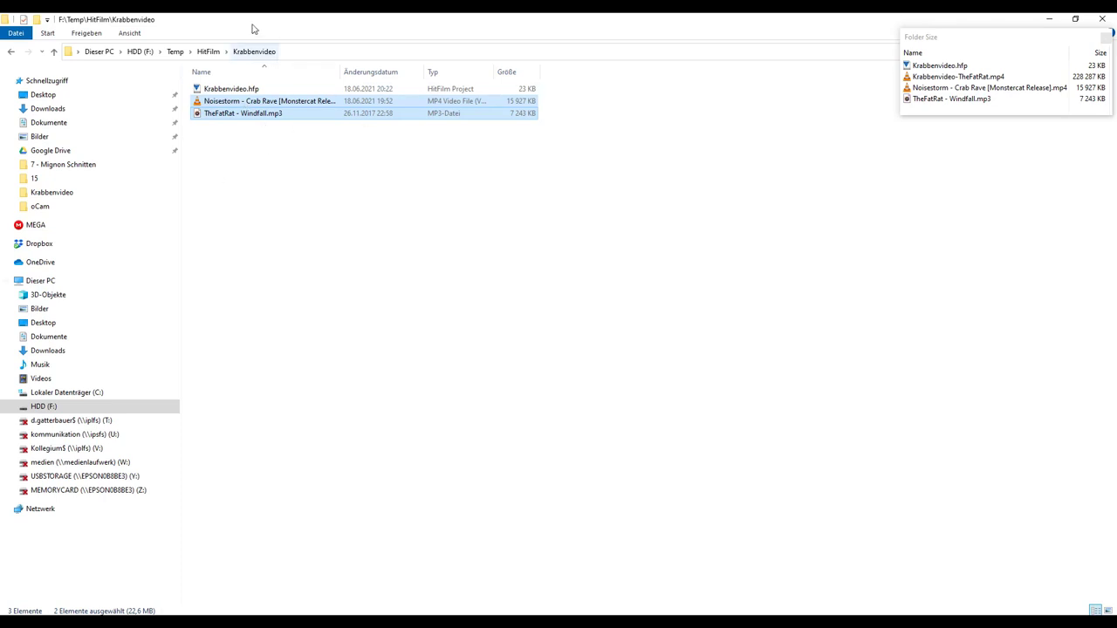
{"action": "left_click", "coordinate": [351, 198]}
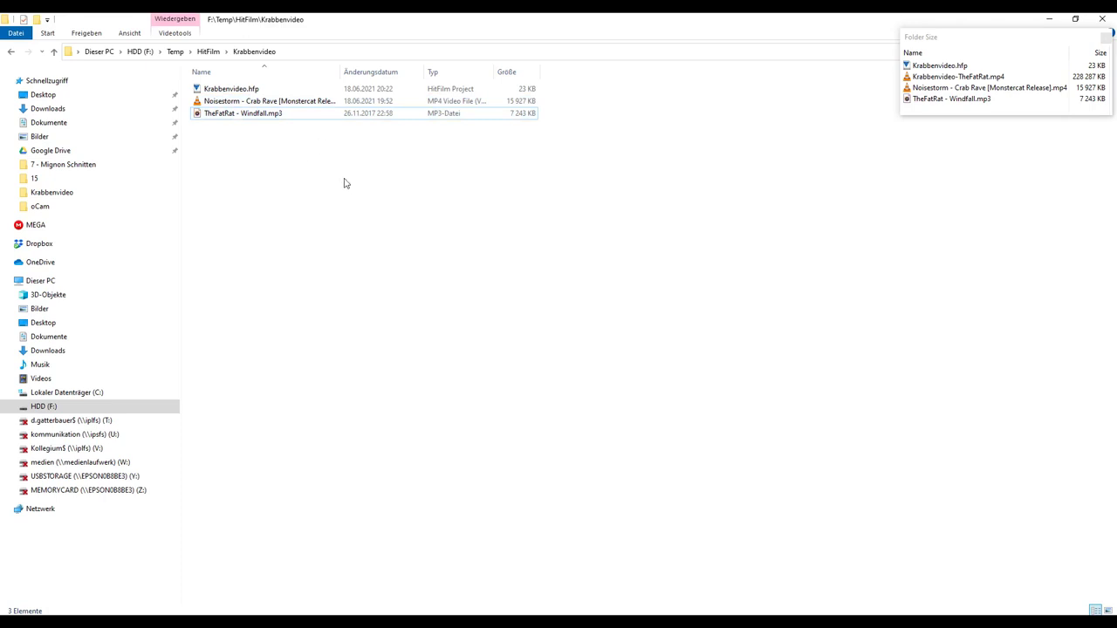
{"action": "left_click", "coordinate": [265, 102]}
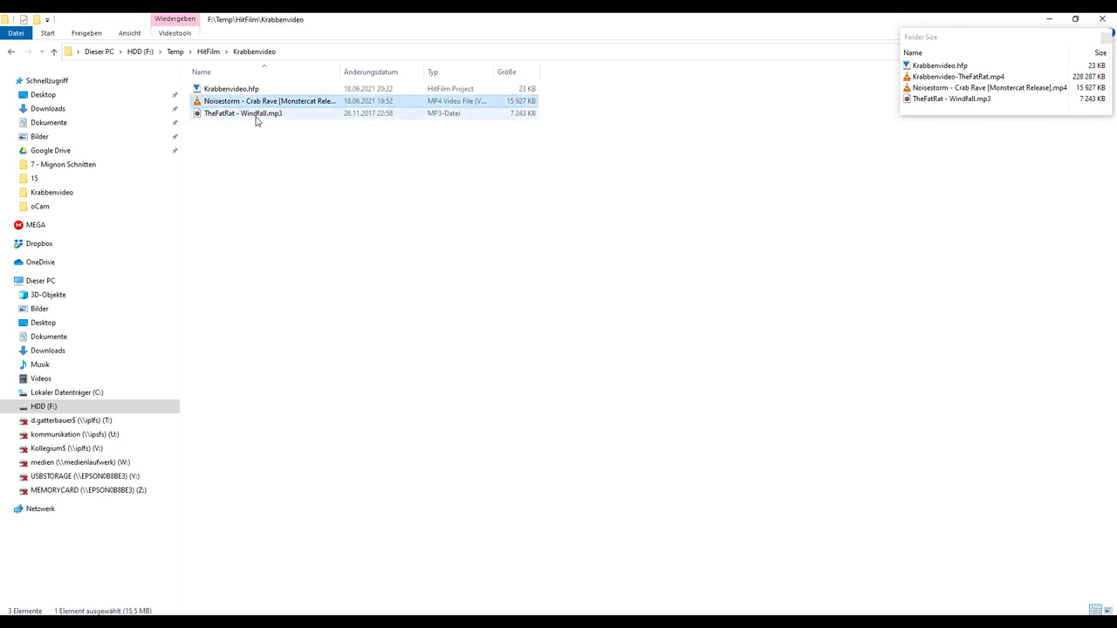
{"action": "left_click", "coordinate": [256, 114], "text": "ctrl"}
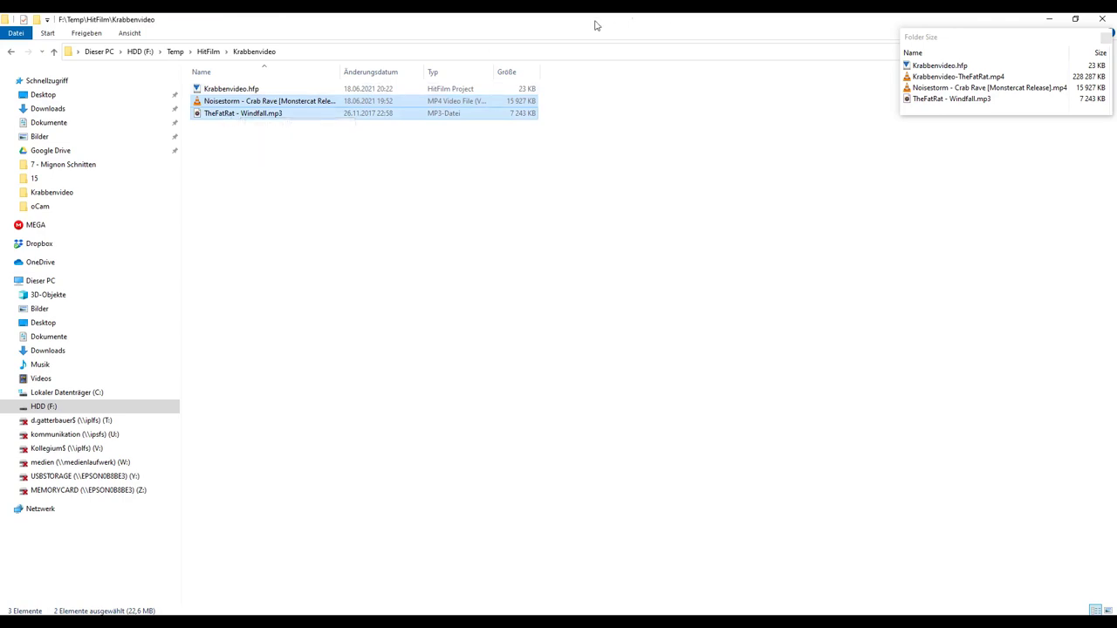
{"action": "left_click_drag", "start_coordinate": [302, 117], "coordinate": [130, 506]}
{"action": "key", "text": "alt+Tab"}
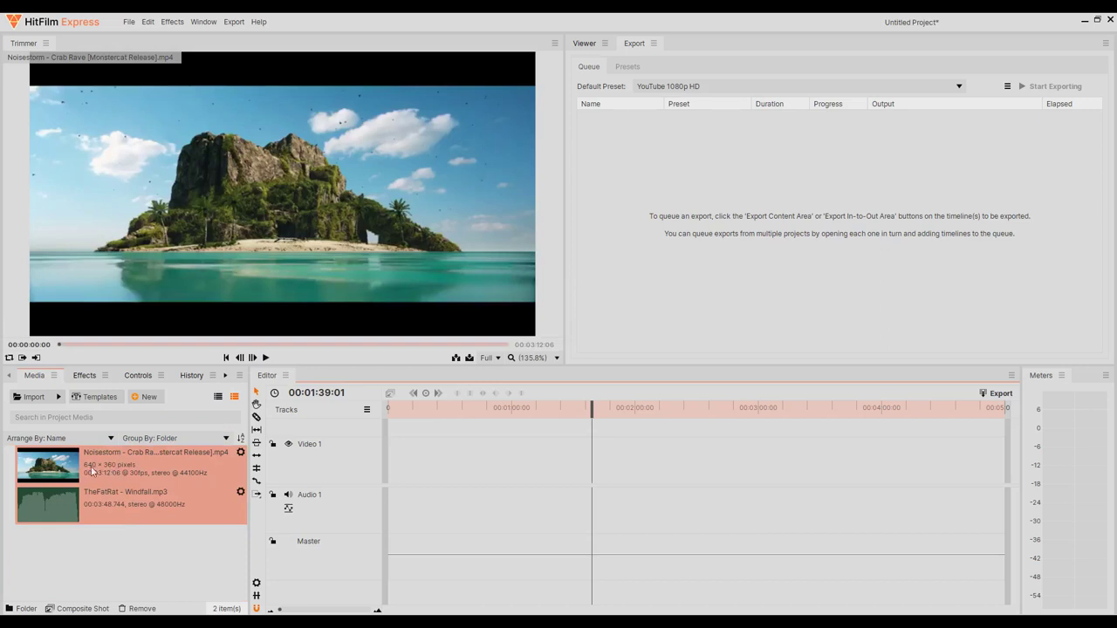
Place the Noisestorm - Crab Rave clip at the start of the timeline and match the editor sequence settings to it.
{"action": "left_click", "coordinate": [147, 472]}
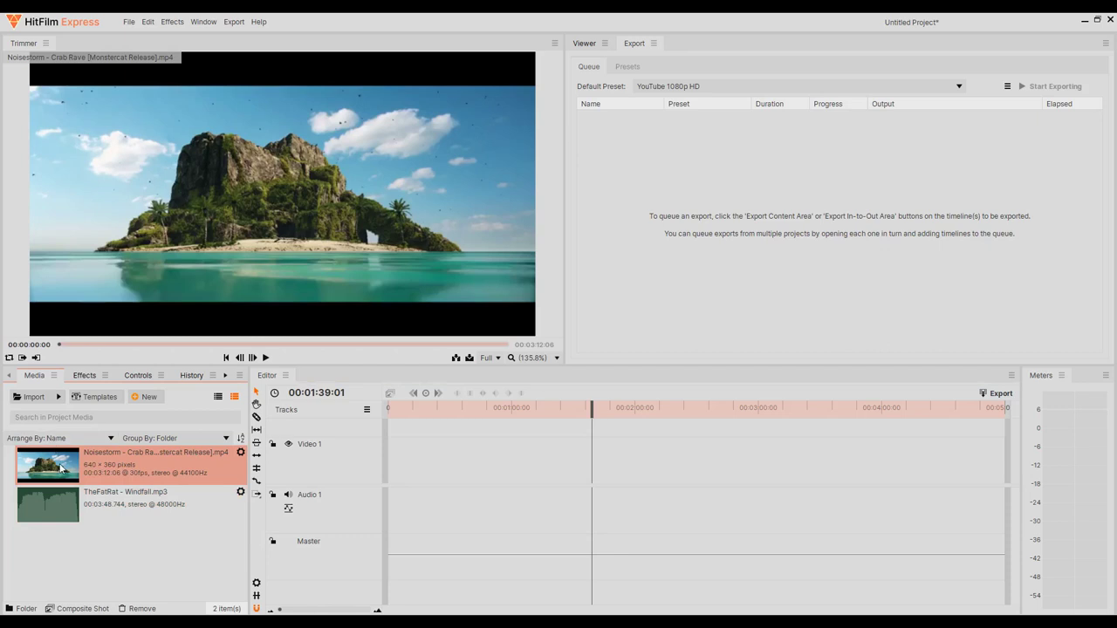
{"action": "left_click", "coordinate": [130, 502]}
{"action": "left_click", "coordinate": [122, 471]}
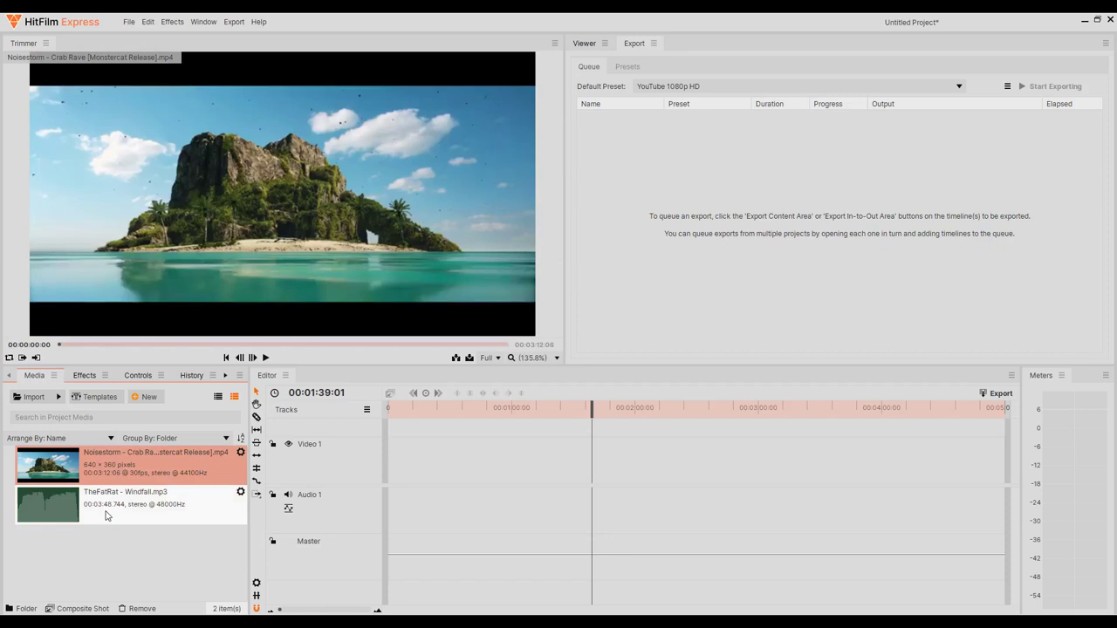
{"action": "left_click_drag", "start_coordinate": [54, 472], "coordinate": [389, 460]}
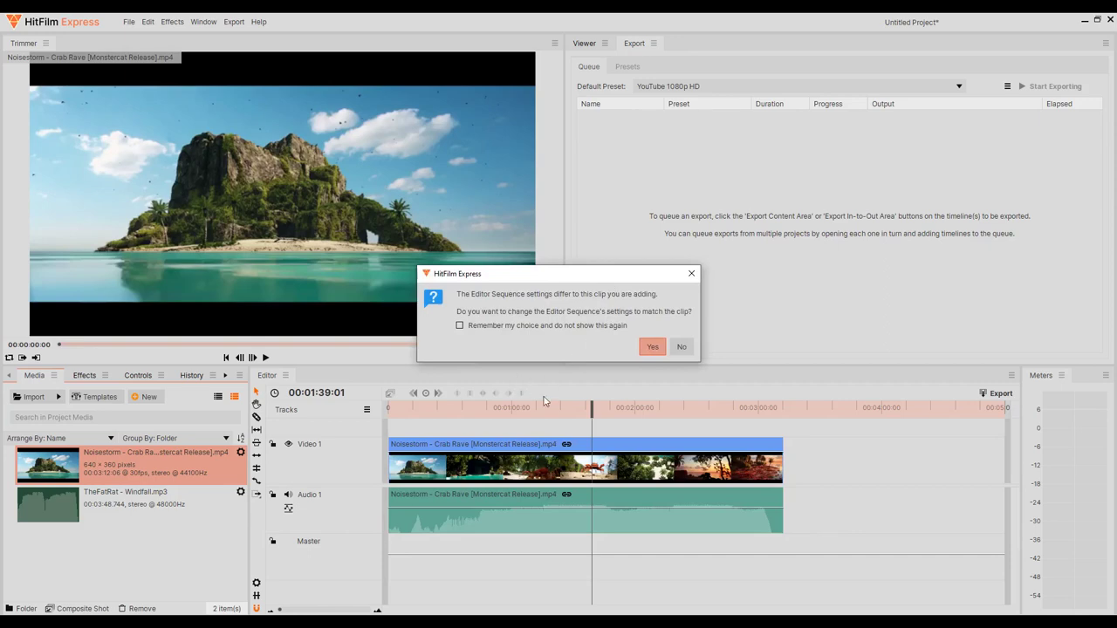
{"action": "left_click", "coordinate": [652, 348]}
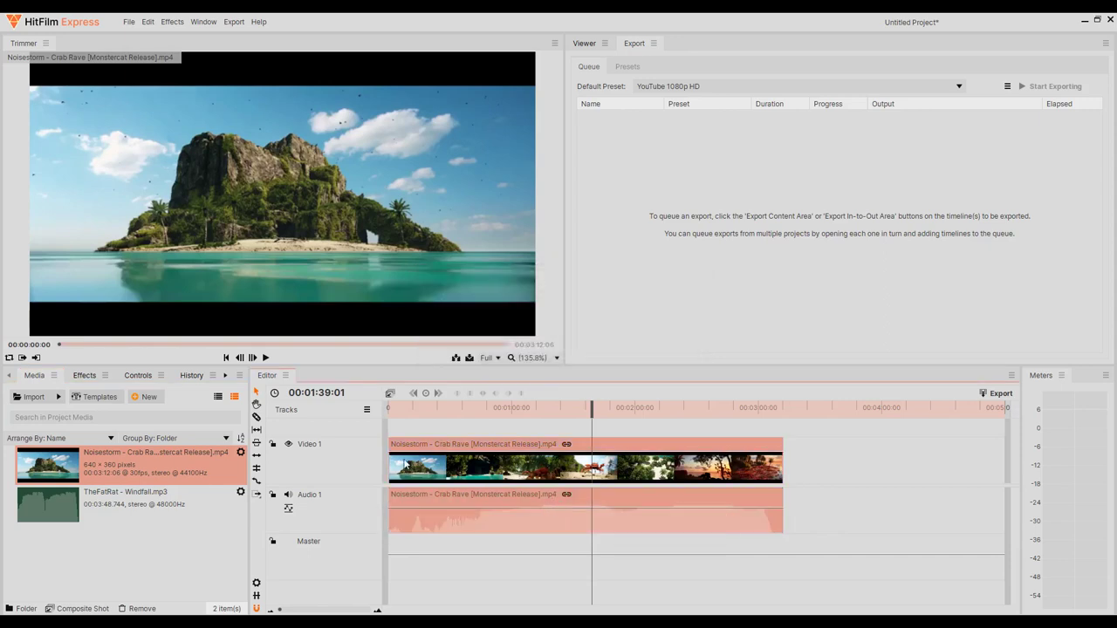
Add a second audio track and place TheFatRat - Windfall.mp3 at its start.
{"action": "left_click", "coordinate": [68, 505]}
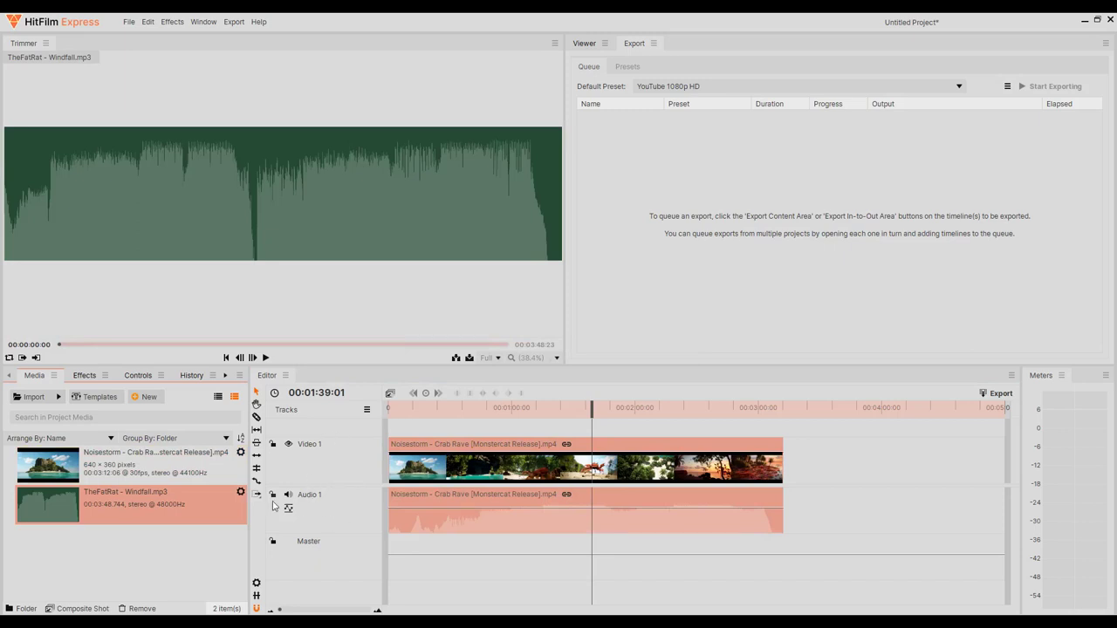
{"action": "left_click", "coordinate": [321, 511]}
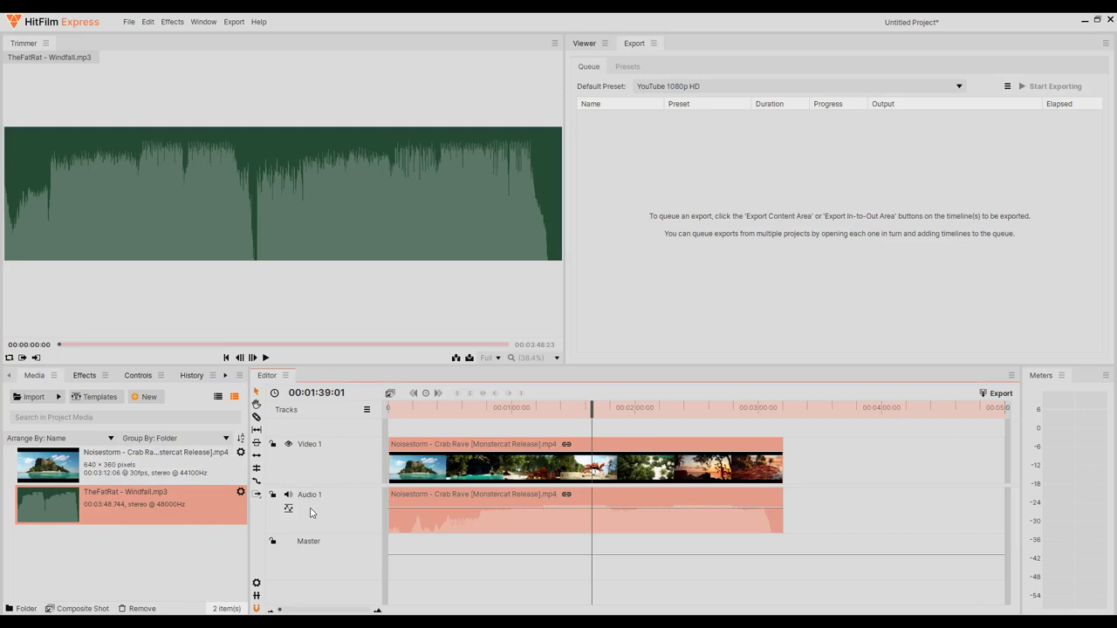
{"action": "right_click", "coordinate": [310, 513]}
{"action": "left_click", "coordinate": [342, 515]}
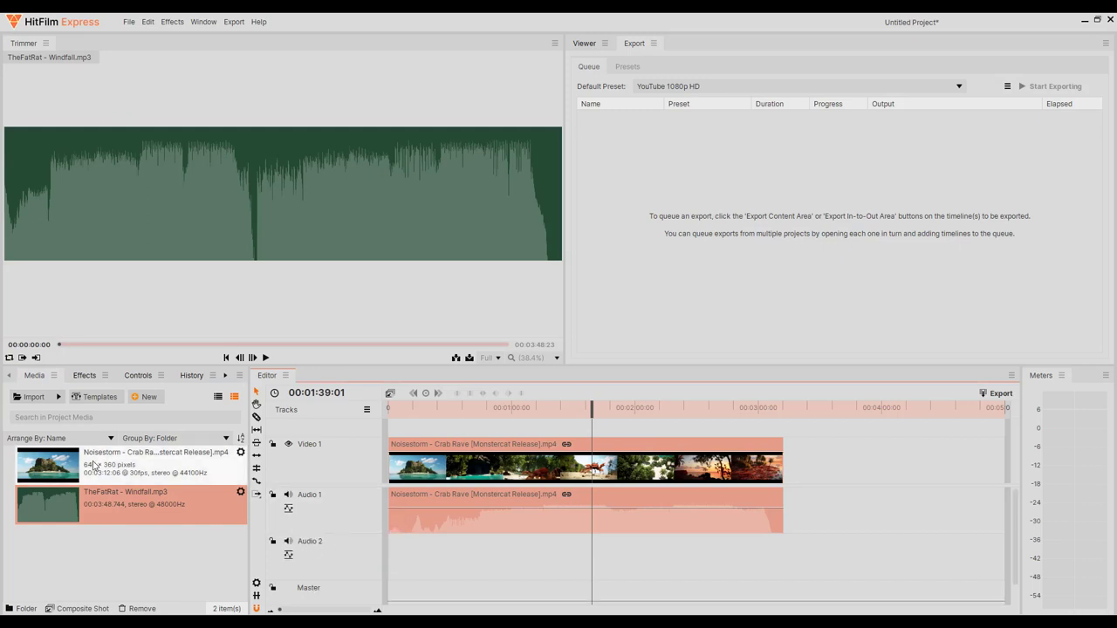
{"action": "left_click", "coordinate": [48, 501]}
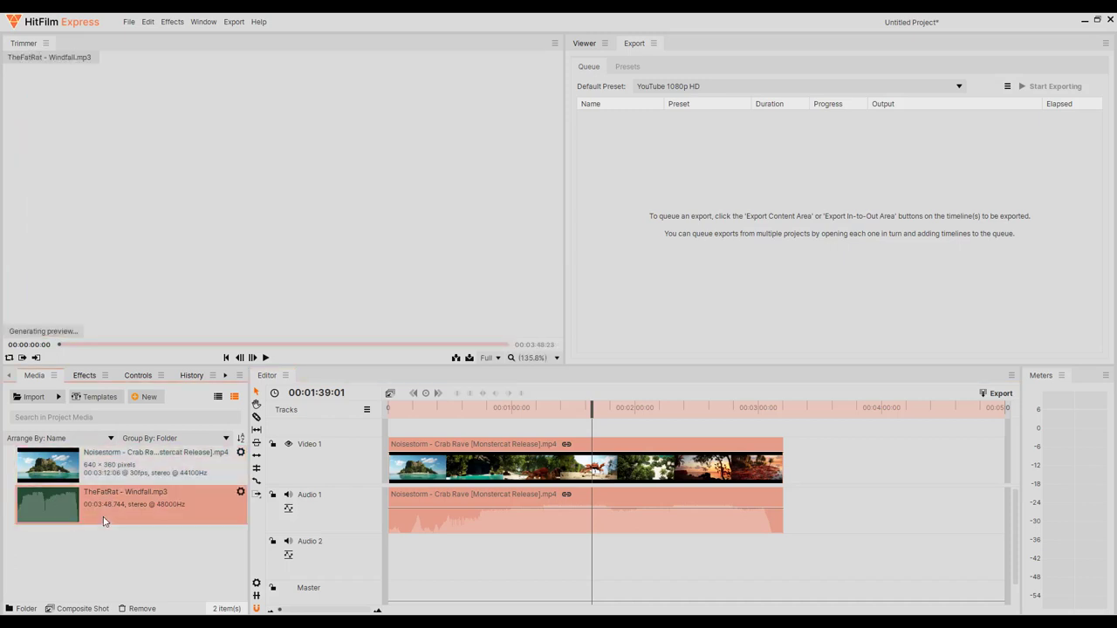
{"action": "left_click_drag", "start_coordinate": [53, 505], "coordinate": [416, 572]}
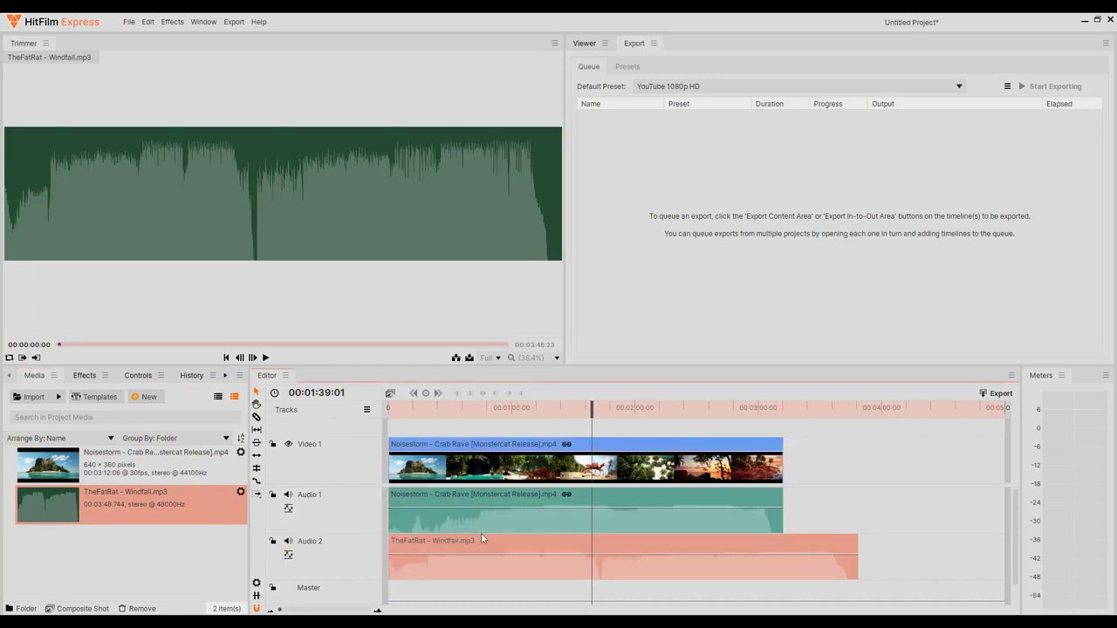
Show the Viewer and briefly play the timeline from 00:00:57:13.
{"action": "left_click_drag", "start_coordinate": [592, 407], "coordinate": [506, 407]}
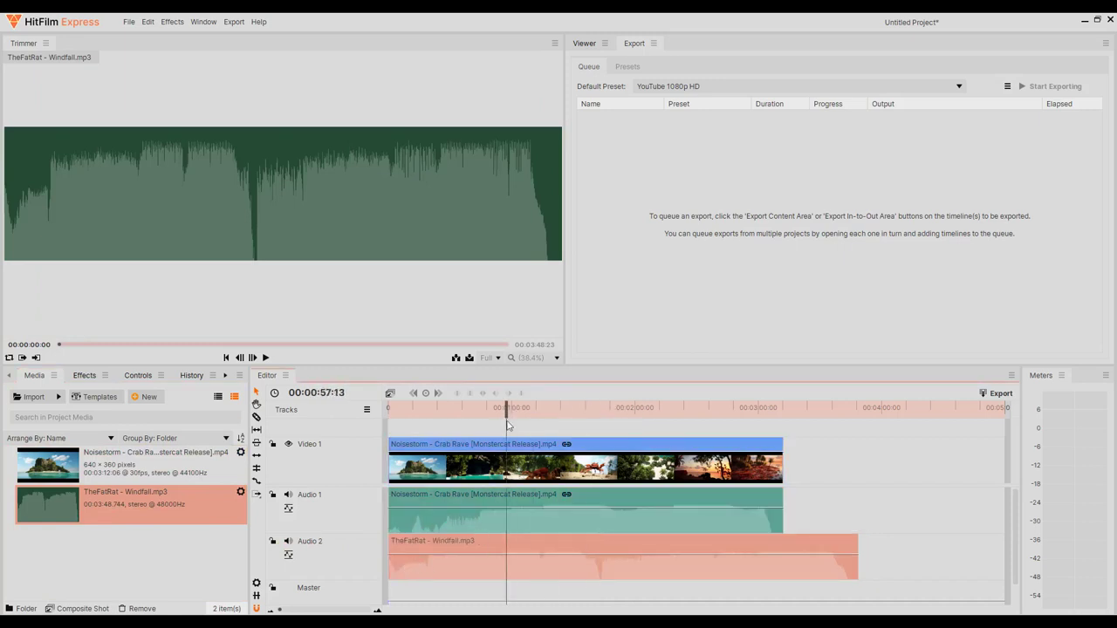
{"action": "left_click", "coordinate": [514, 468]}
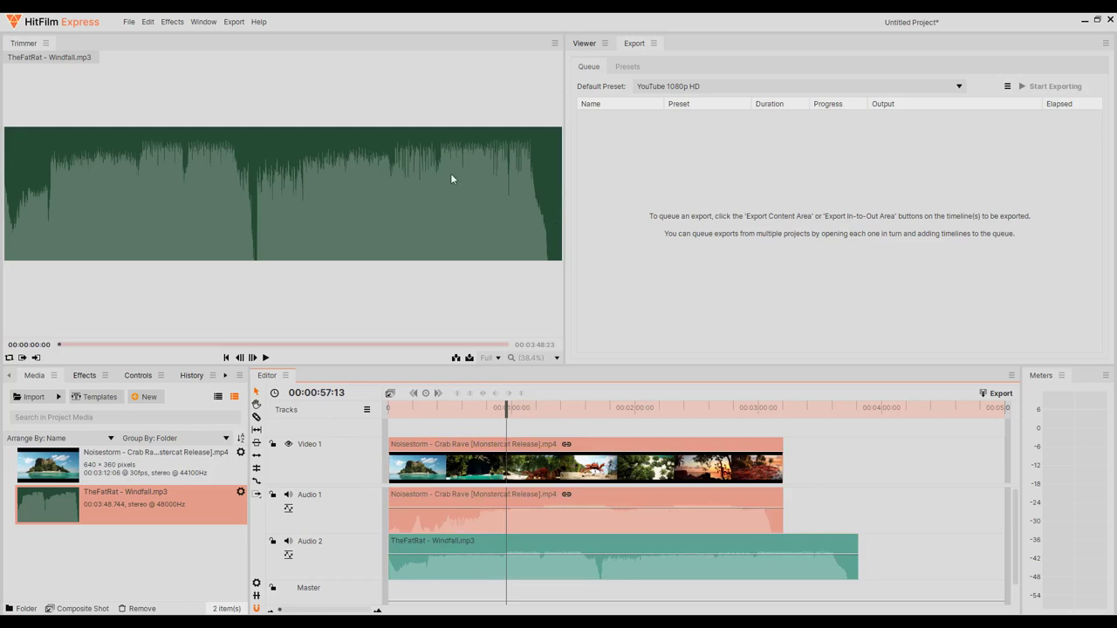
{"action": "left_click", "coordinate": [578, 45]}
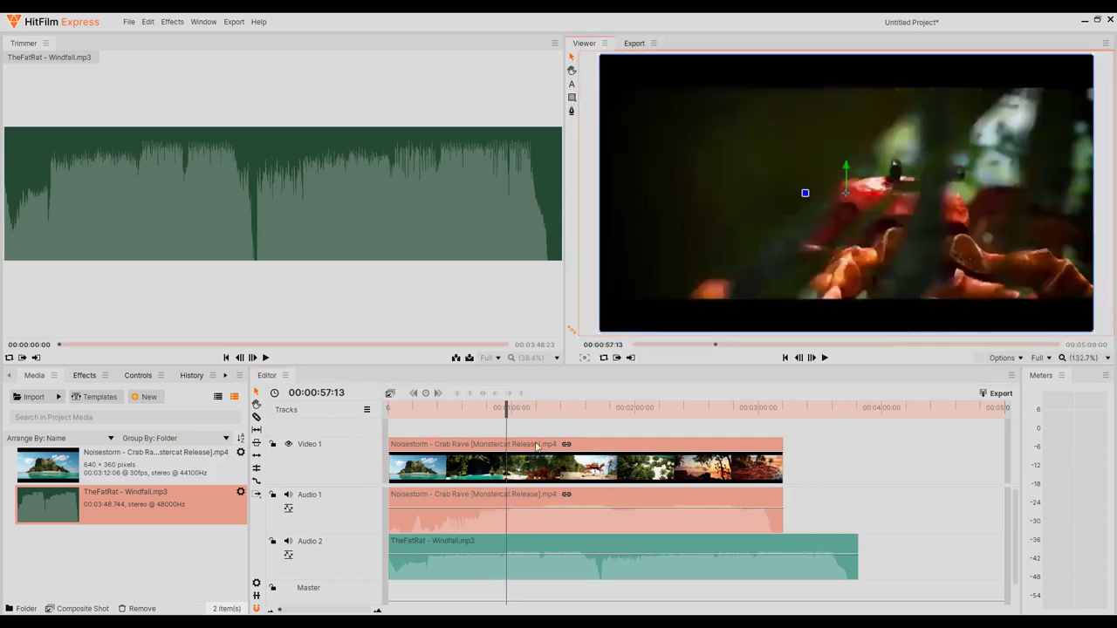
{"action": "left_click", "coordinate": [513, 468]}
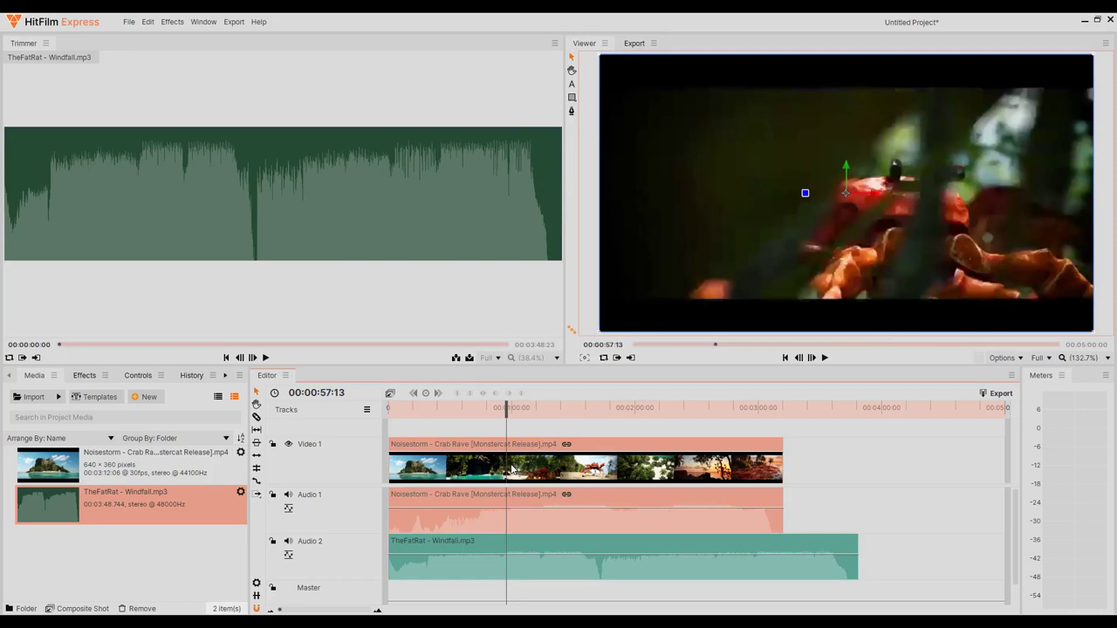
{"action": "key", "text": "space"}
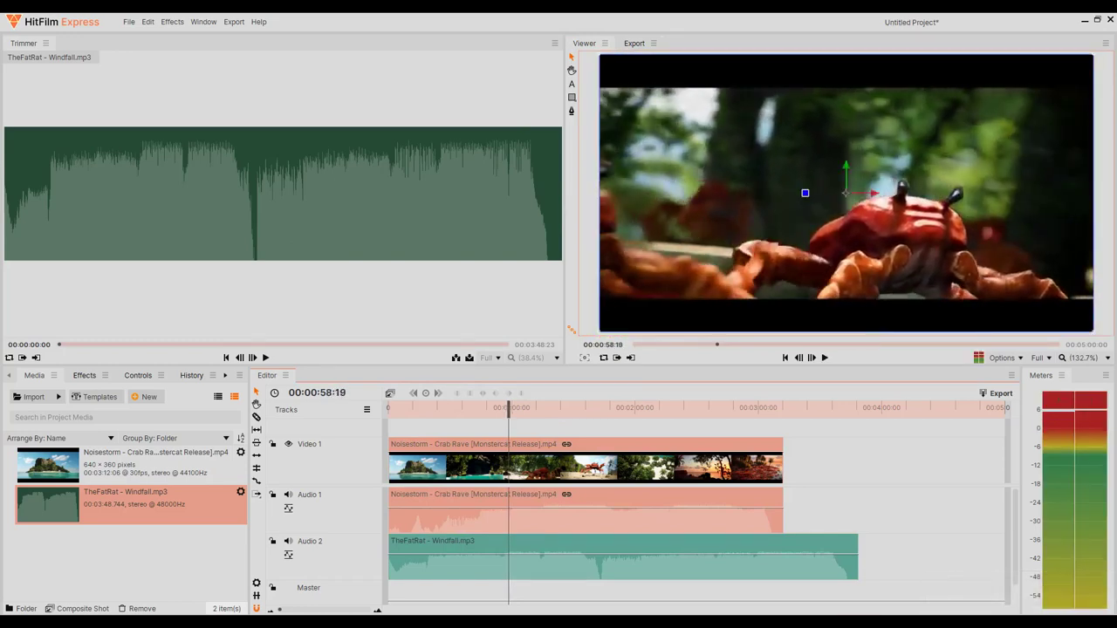
View the available system playback devices and briefly play the timeline from about 00:00:46 to check the sound.
{"action": "key", "text": "XF86AudioRaiseVolume"}
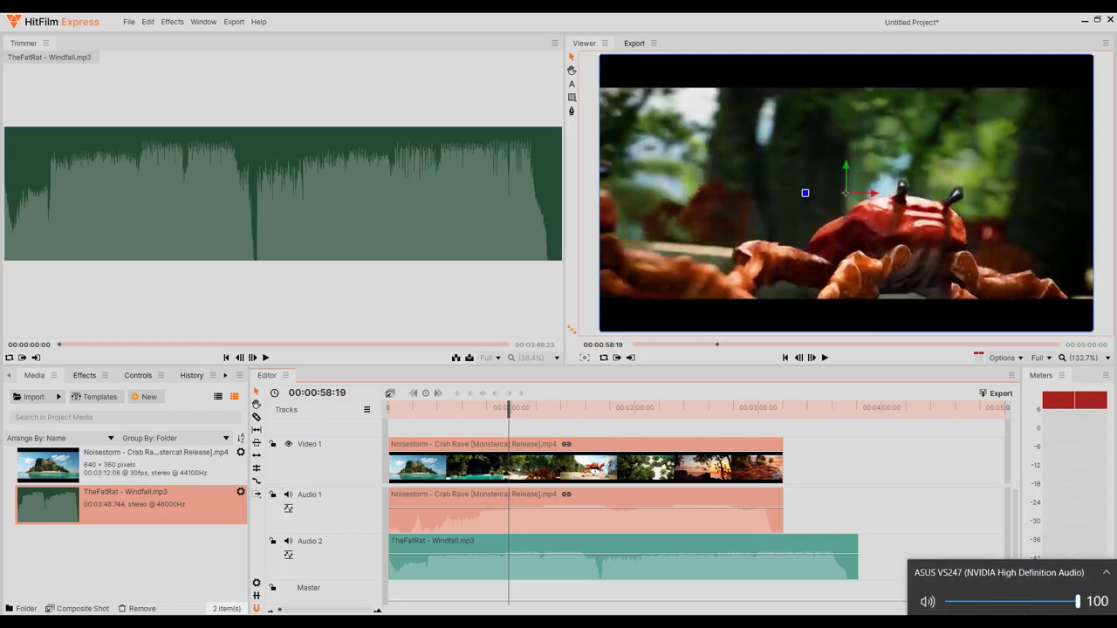
{"action": "left_click", "coordinate": [1003, 572]}
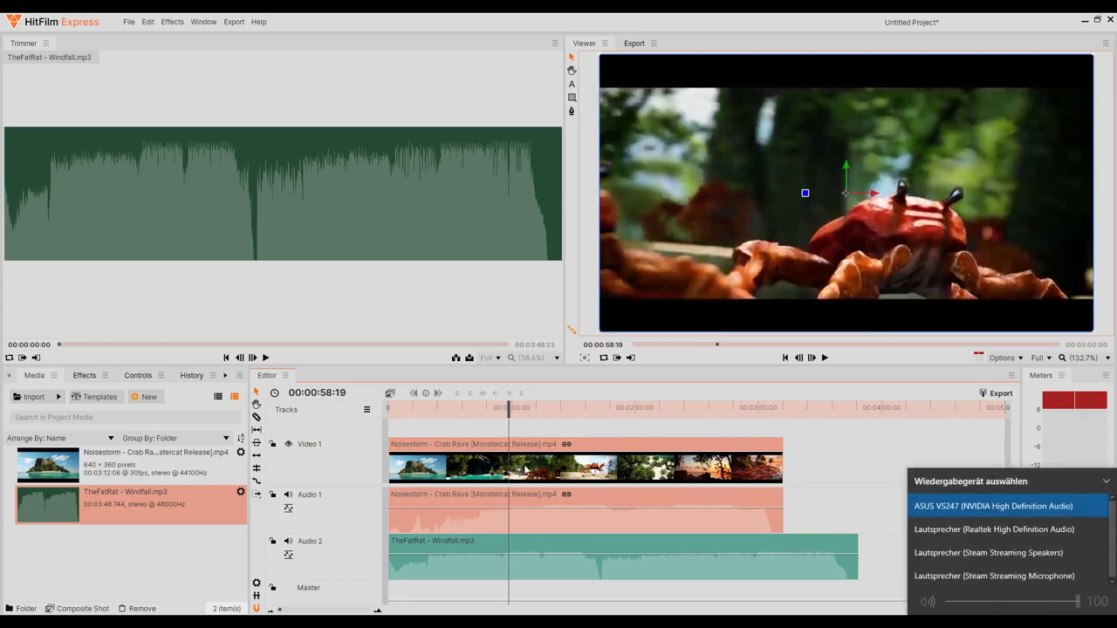
{"action": "left_click", "coordinate": [527, 469]}
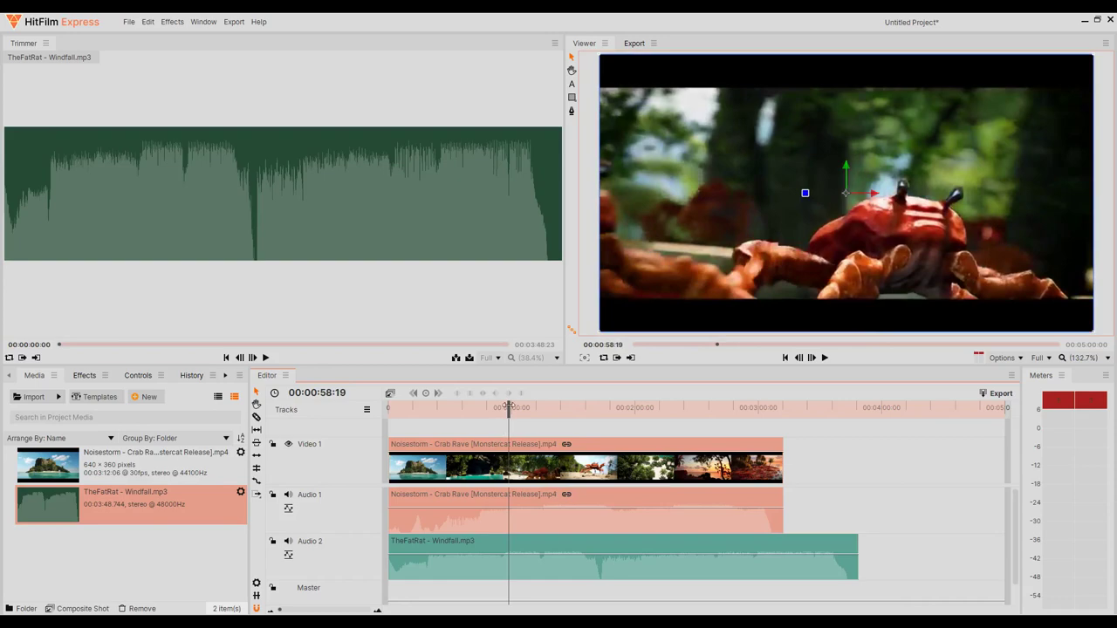
{"action": "left_click_drag", "start_coordinate": [508, 407], "coordinate": [482, 406]}
{"action": "key", "text": "space"}
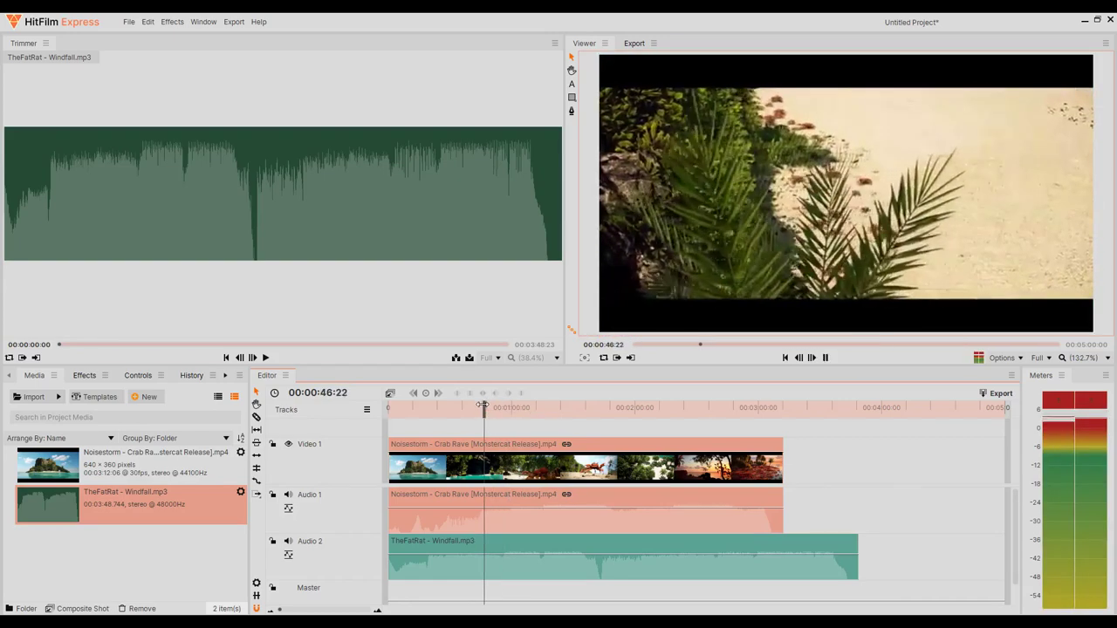
{"action": "left_click", "coordinate": [845, 192]}
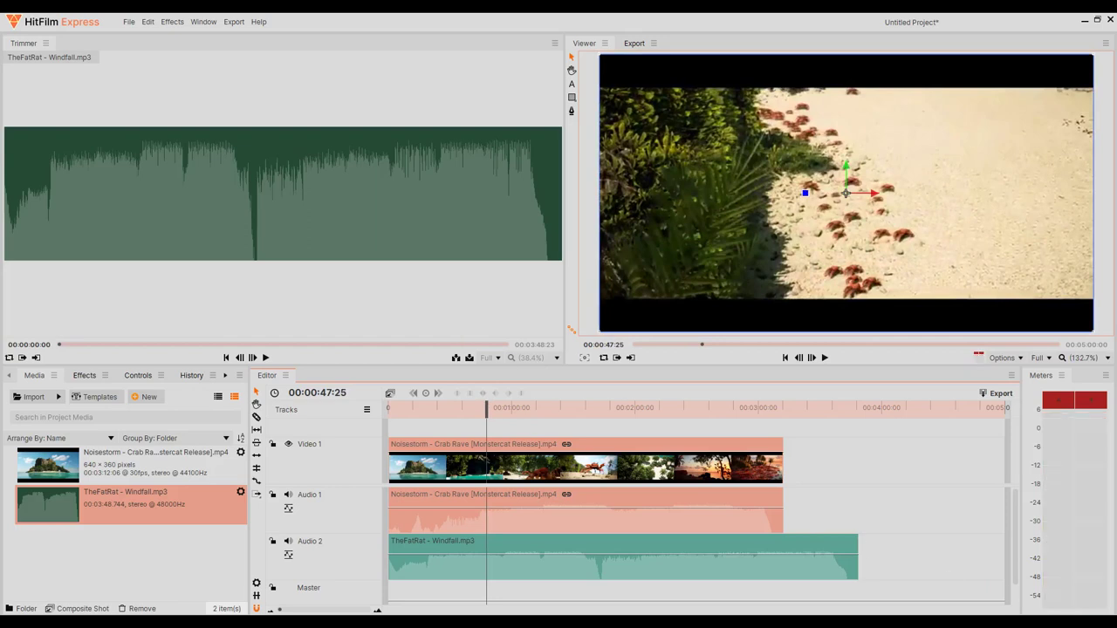
Switch the system playback device to Lautsprecher (Realtek High Definition Audio) and test it by playing the timeline from 00:00:47:25.
{"action": "left_click", "coordinate": [1020, 575]}
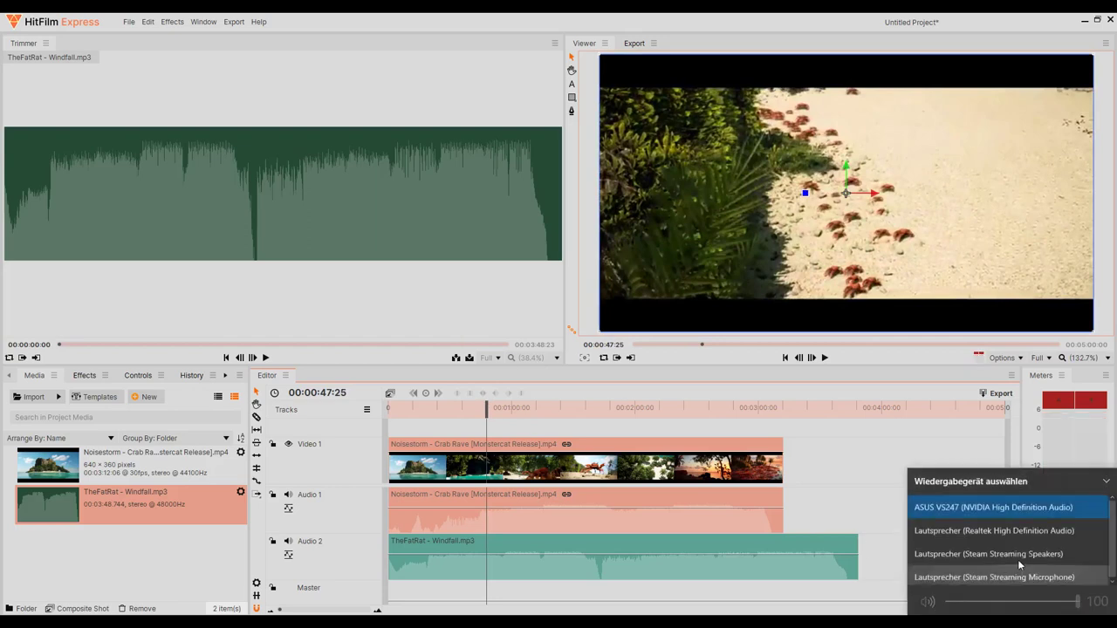
{"action": "left_click", "coordinate": [1012, 532]}
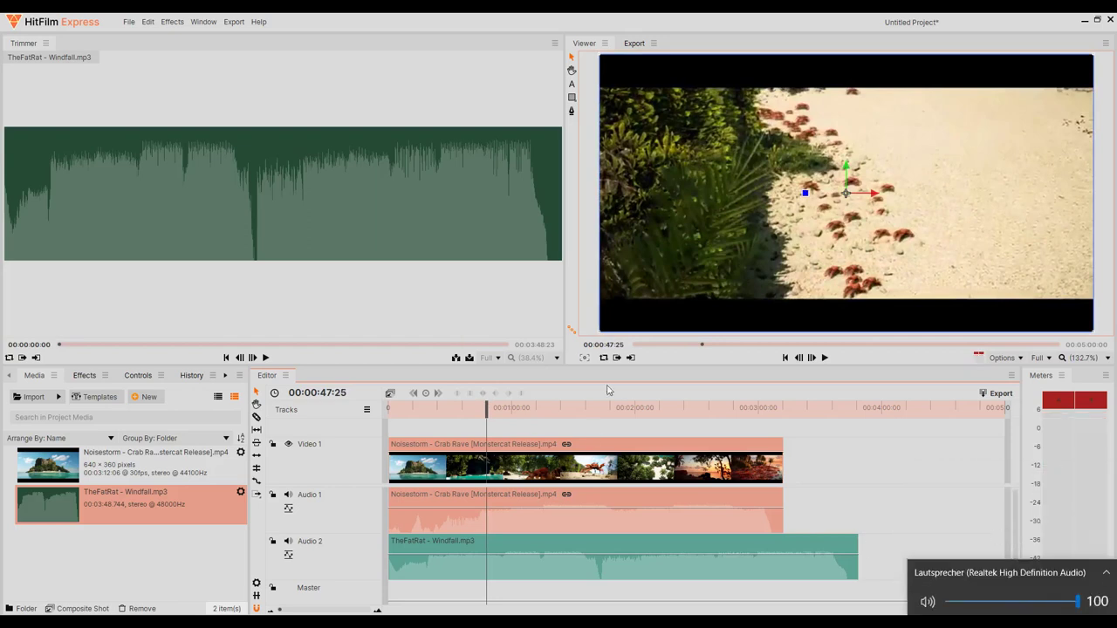
{"action": "left_click", "coordinate": [716, 32]}
{"action": "key", "text": "space"}
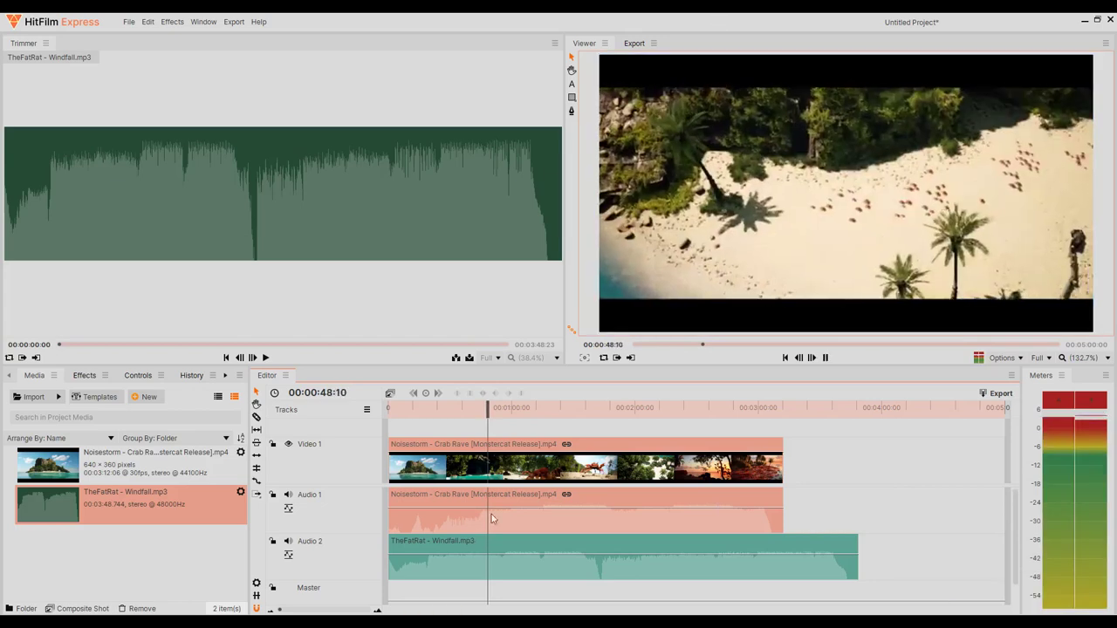
{"action": "key", "text": "space"}
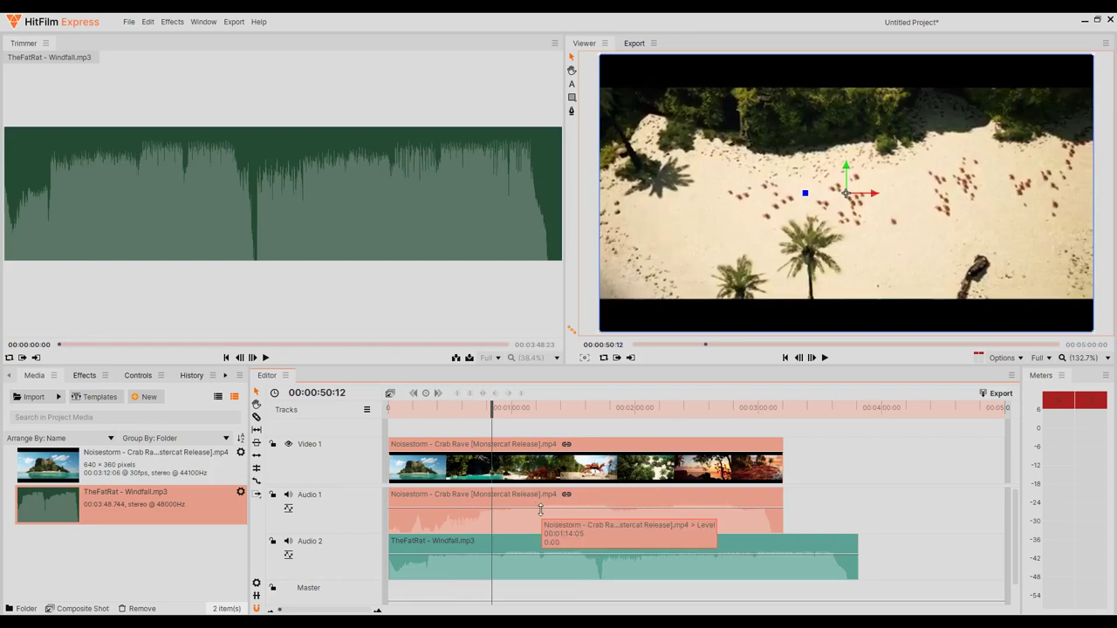
Lower the Crab Rave clip's audio level to -4.00 and mute the Audio 1 track, checking the mix with a short playback.
{"action": "mouse_move", "coordinate": [540, 511]}
{"action": "left_mouse_down"}
{"action": "mouse_move", "coordinate": [538, 546]}
{"action": "mouse_move", "coordinate": [537, 511]}
{"action": "left_mouse_up"}
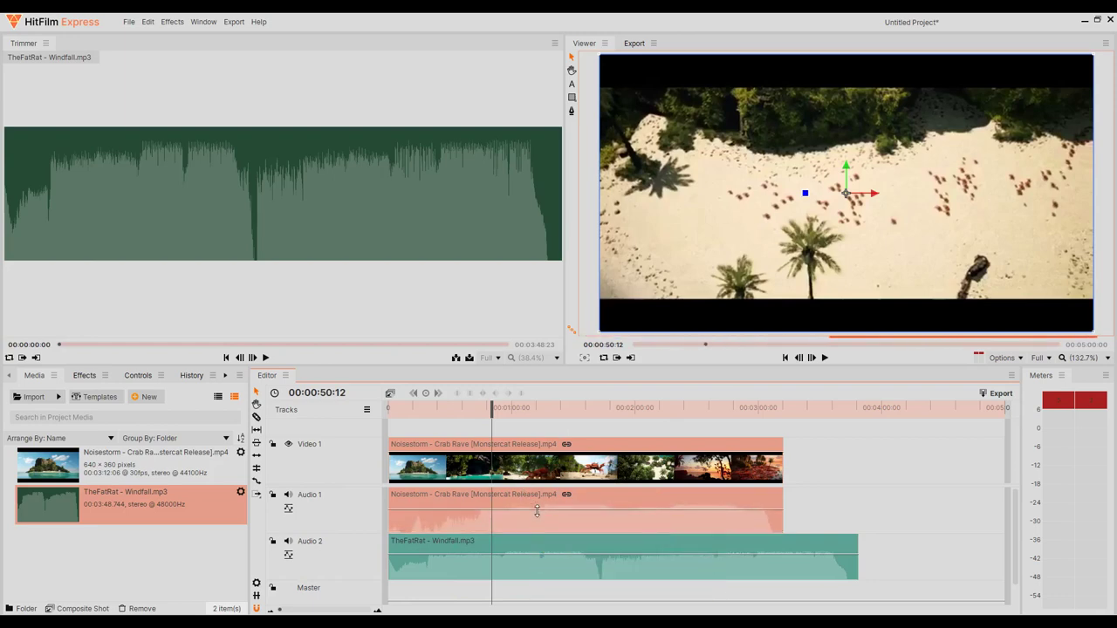
{"action": "left_click", "coordinate": [288, 496]}
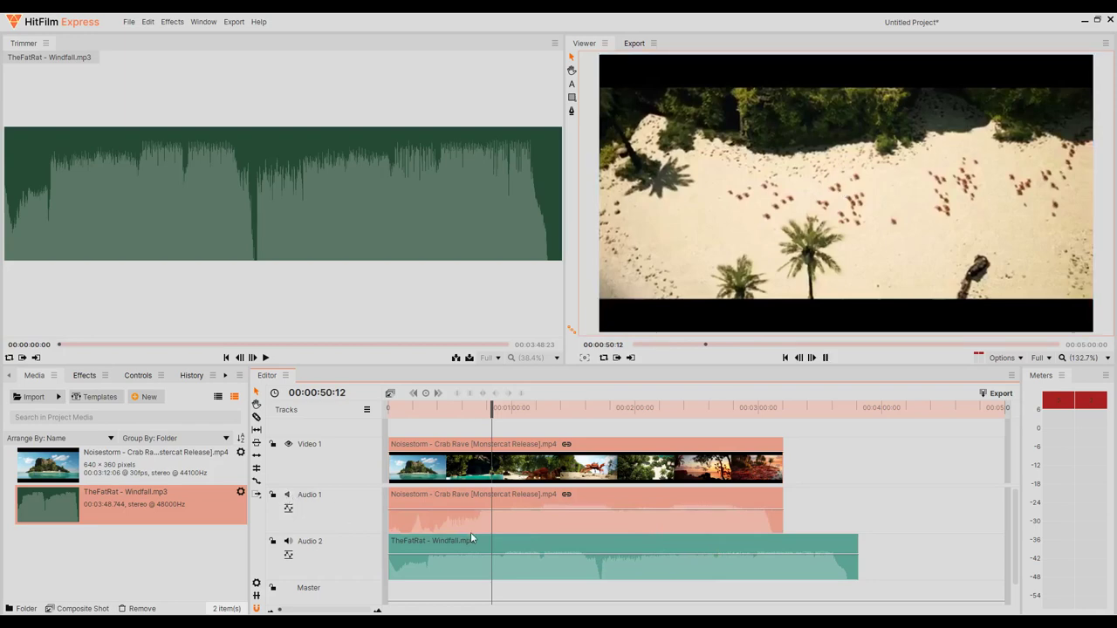
{"action": "key", "text": "space"}
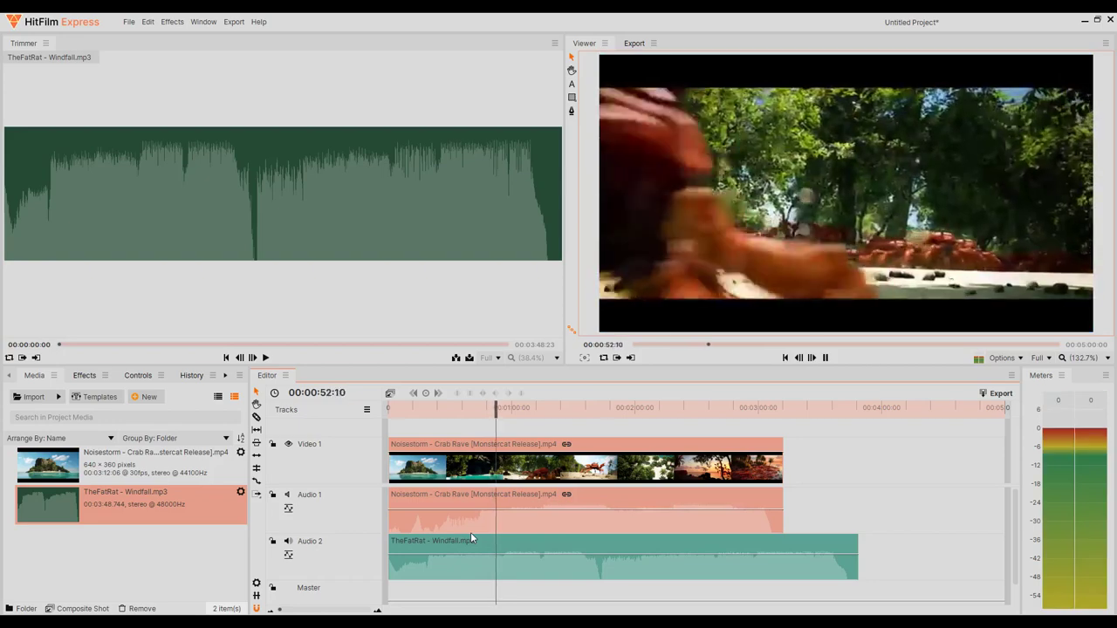
{"action": "key", "text": "space"}
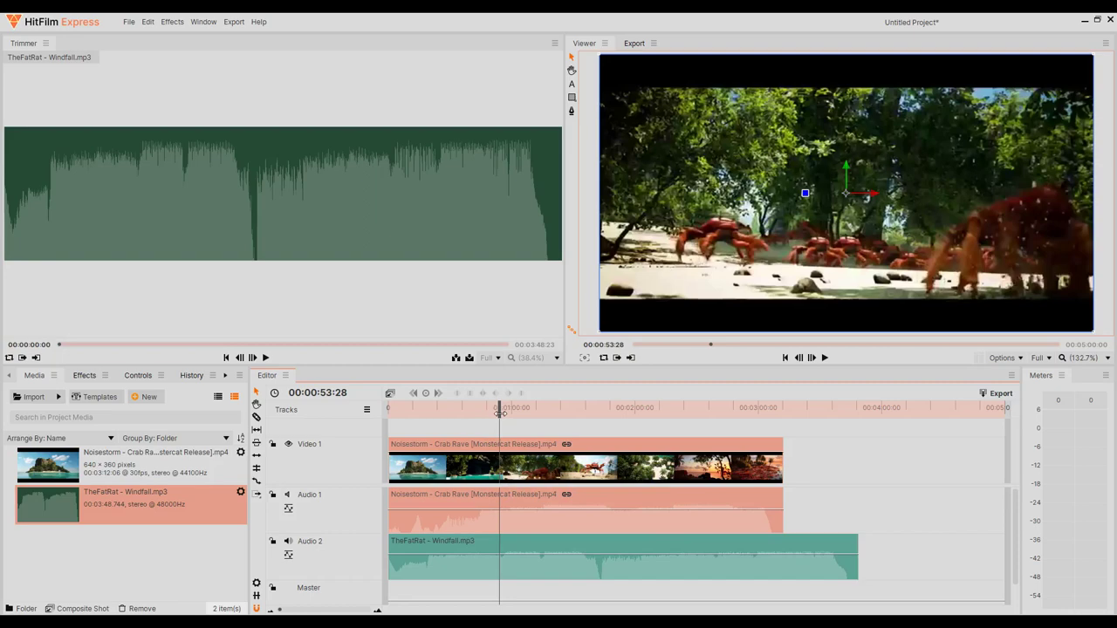
Play the start of the Windfall track to find where the music picks up and place the playhead at 00:00:18:29.
{"action": "left_click_drag", "start_coordinate": [499, 412], "coordinate": [430, 404]}
{"action": "left_click", "coordinate": [437, 563]}
{"action": "scroll", "coordinate": [438, 560], "scroll_direction": "up", "scroll_amount": 2}
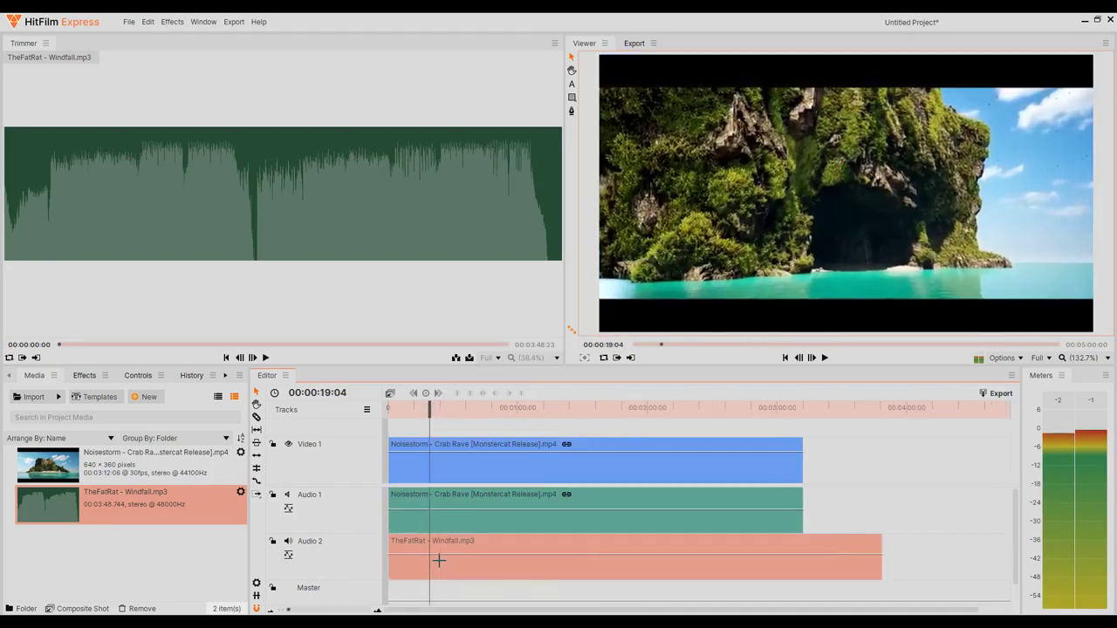
{"action": "scroll", "coordinate": [556, 576], "scroll_direction": "up", "scroll_amount": 6}
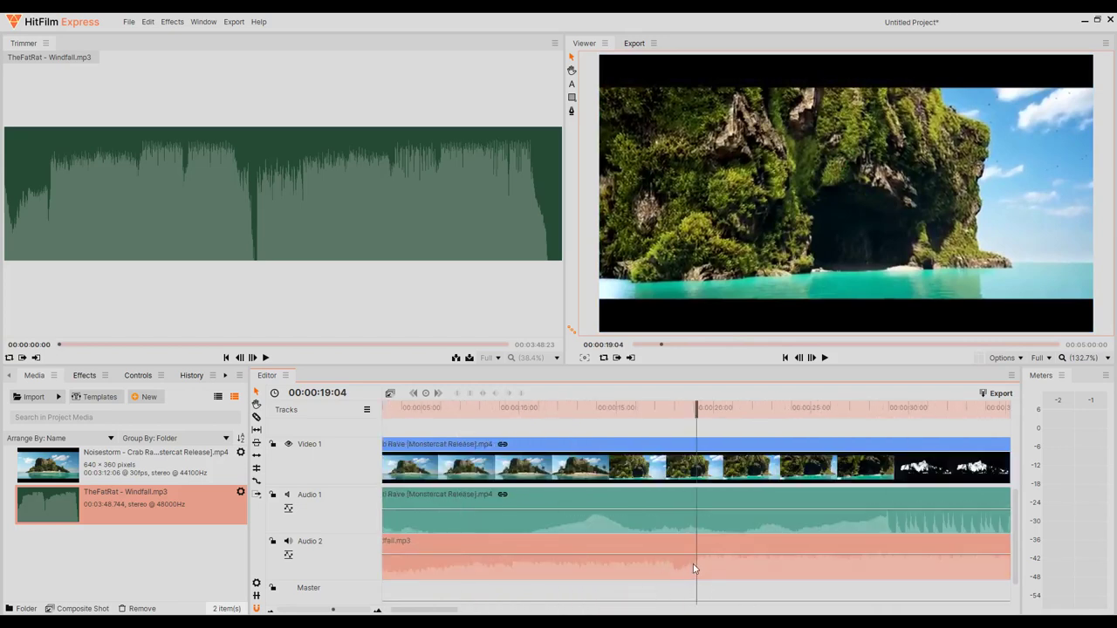
{"action": "left_click_drag", "start_coordinate": [696, 408], "coordinate": [651, 410]}
{"action": "key", "text": "space"}
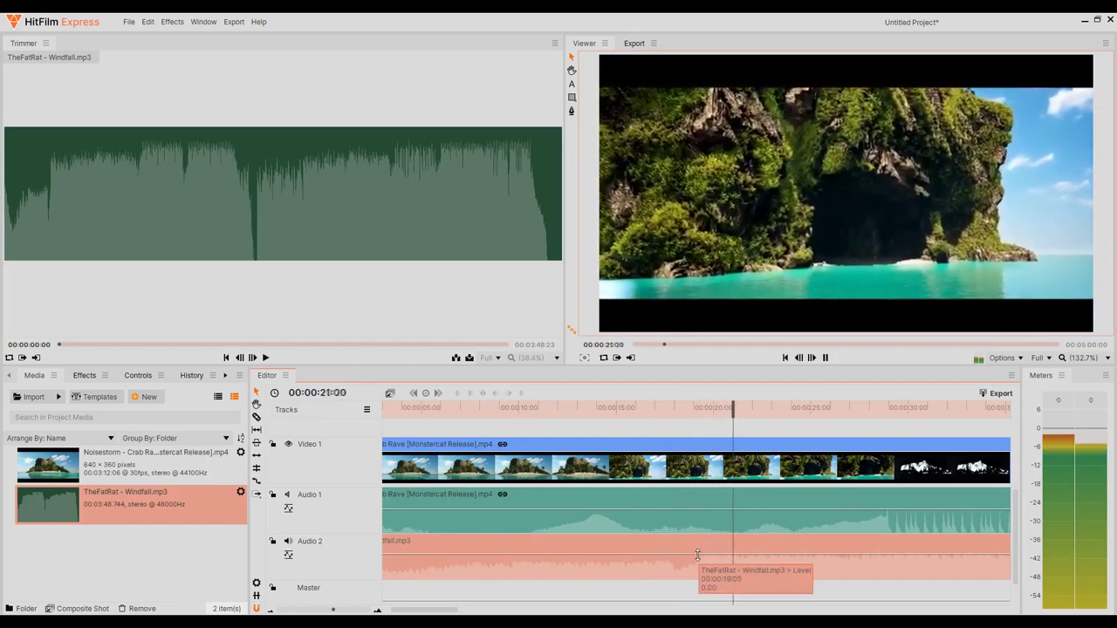
{"action": "key", "text": "space"}
{"action": "left_click", "coordinate": [694, 409]}
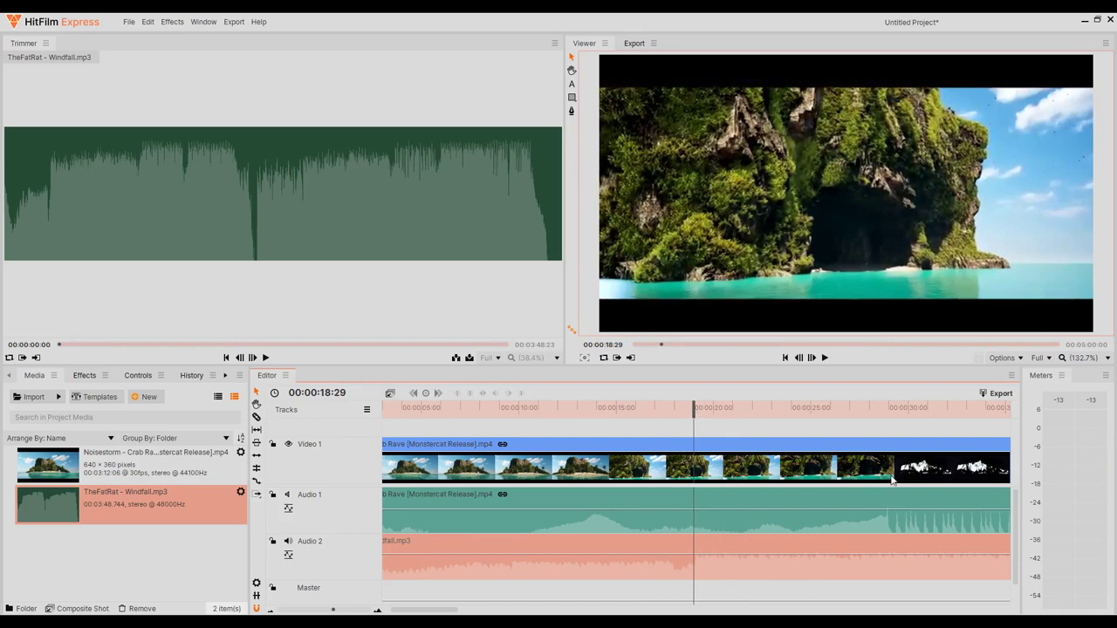
Slice the Crab Rave clip at the playhead at 00:00:18:29 and return to the Selection Tool.
{"action": "left_click", "coordinate": [694, 470]}
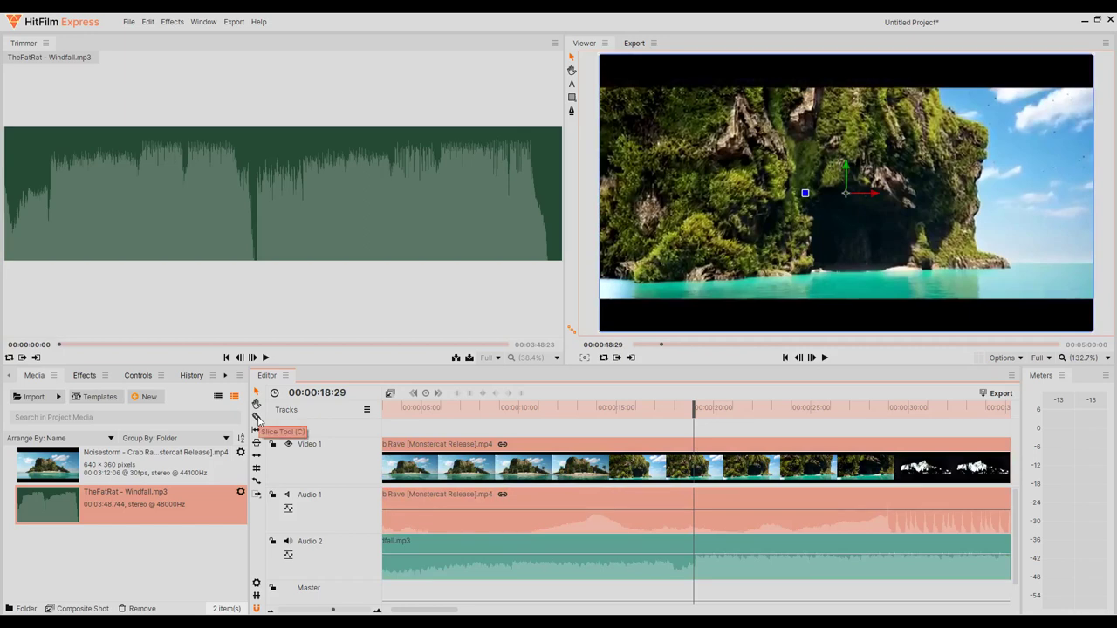
{"action": "left_click", "coordinate": [256, 418]}
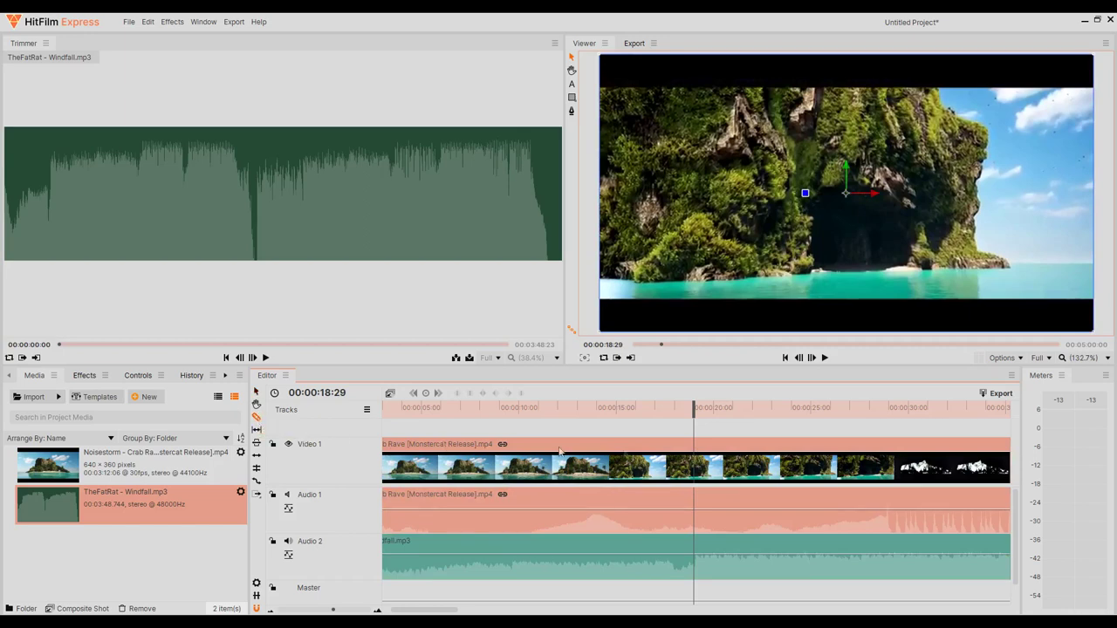
{"action": "left_click", "coordinate": [695, 473]}
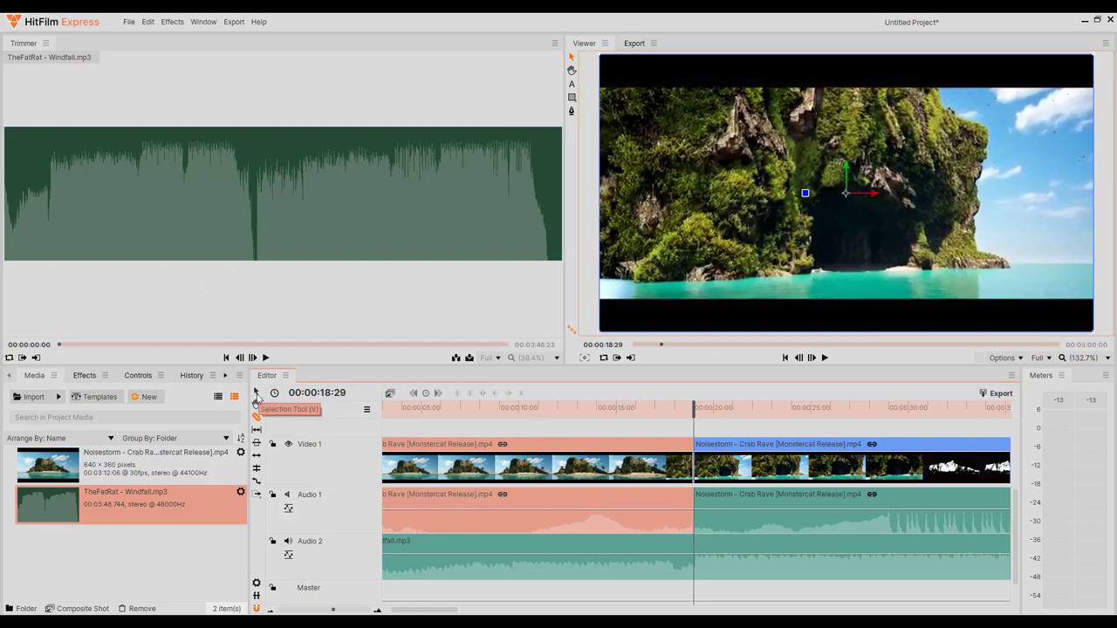
{"action": "left_click", "coordinate": [256, 395]}
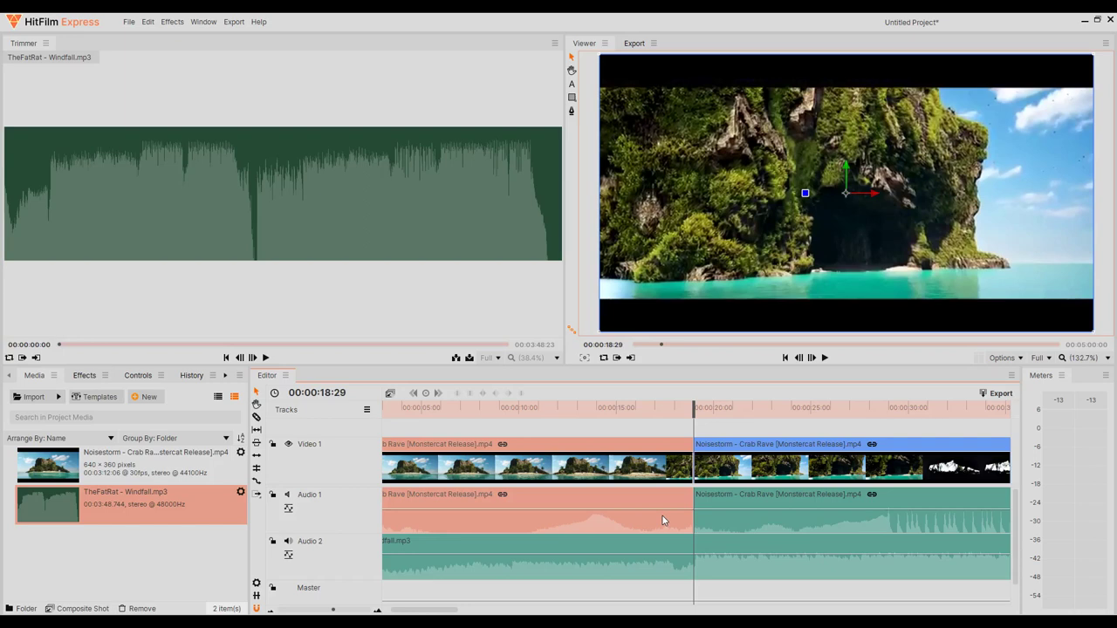
Save the project as Krabbenvideo2 in the Krabbenvideo folder.
{"action": "left_click", "coordinate": [128, 23]}
{"action": "left_click", "coordinate": [184, 106]}
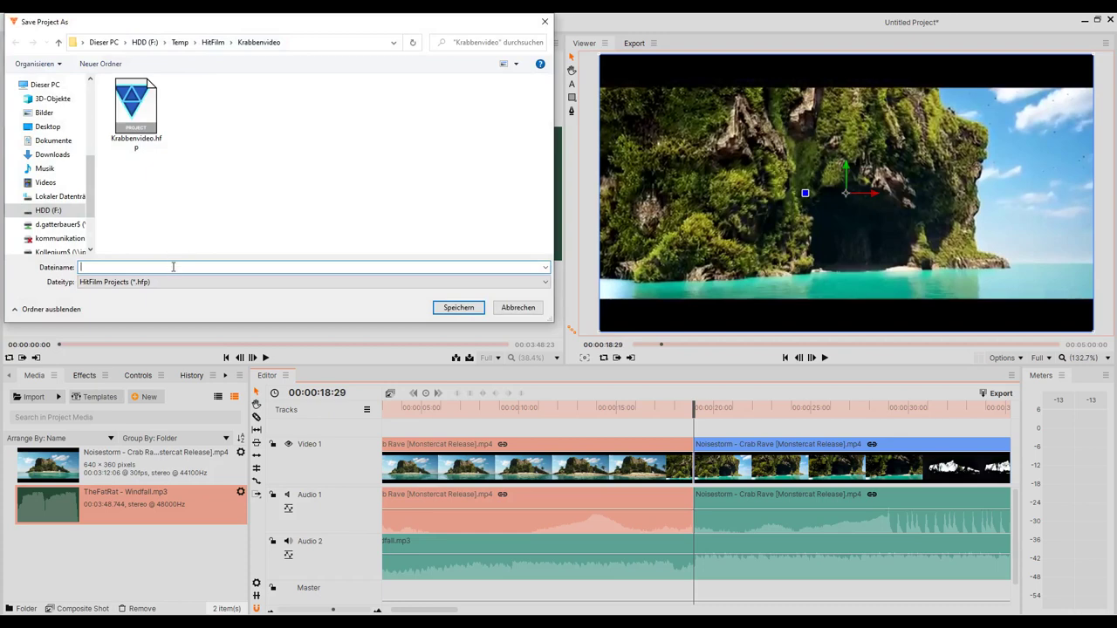
{"action": "type", "text": "Krabbenvideo12"}
{"action": "left_click", "coordinate": [458, 307]}
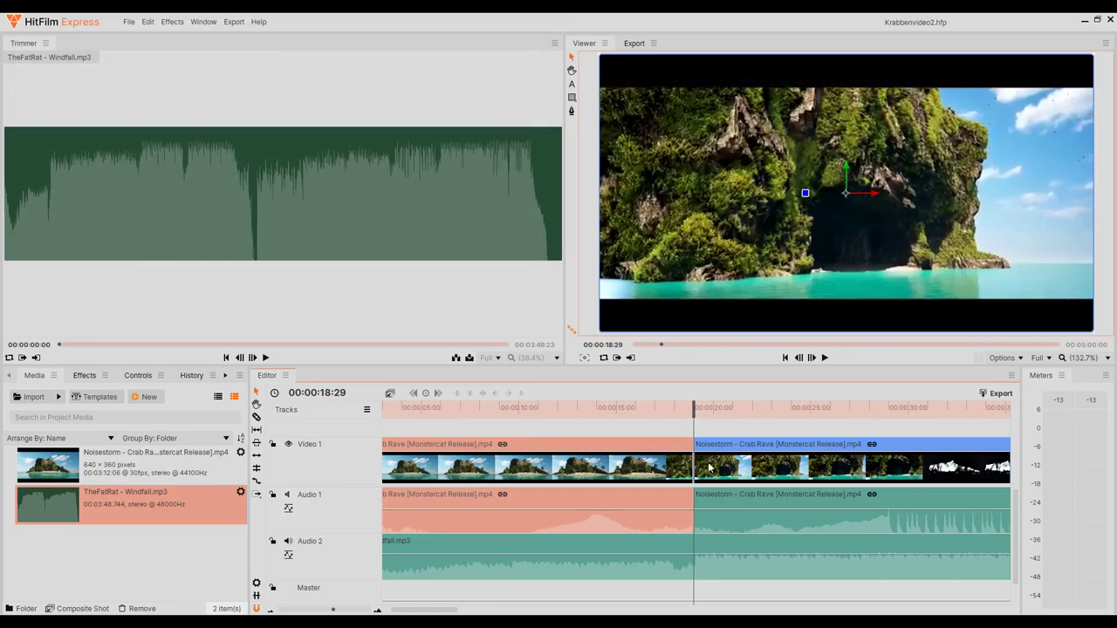
Trim the second Crab Rave part's start to about 00:00:29, where the silhouette scene begins, and move it flush against the first part.
{"action": "left_click_drag", "start_coordinate": [710, 453], "coordinate": [737, 538]}
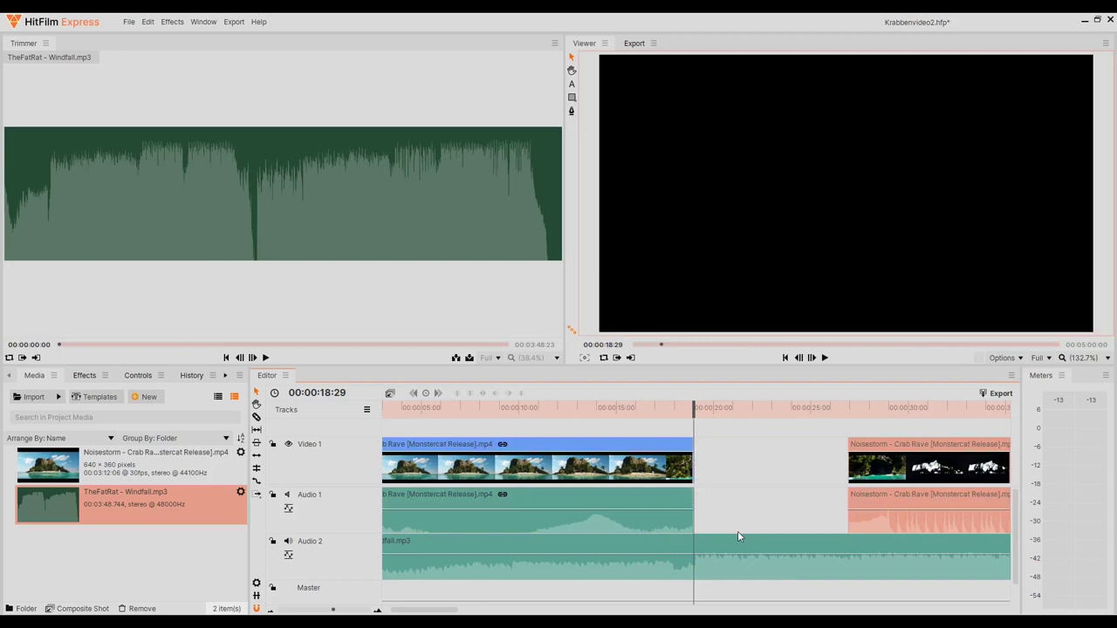
{"action": "left_click_drag", "start_coordinate": [737, 532], "coordinate": [737, 530]}
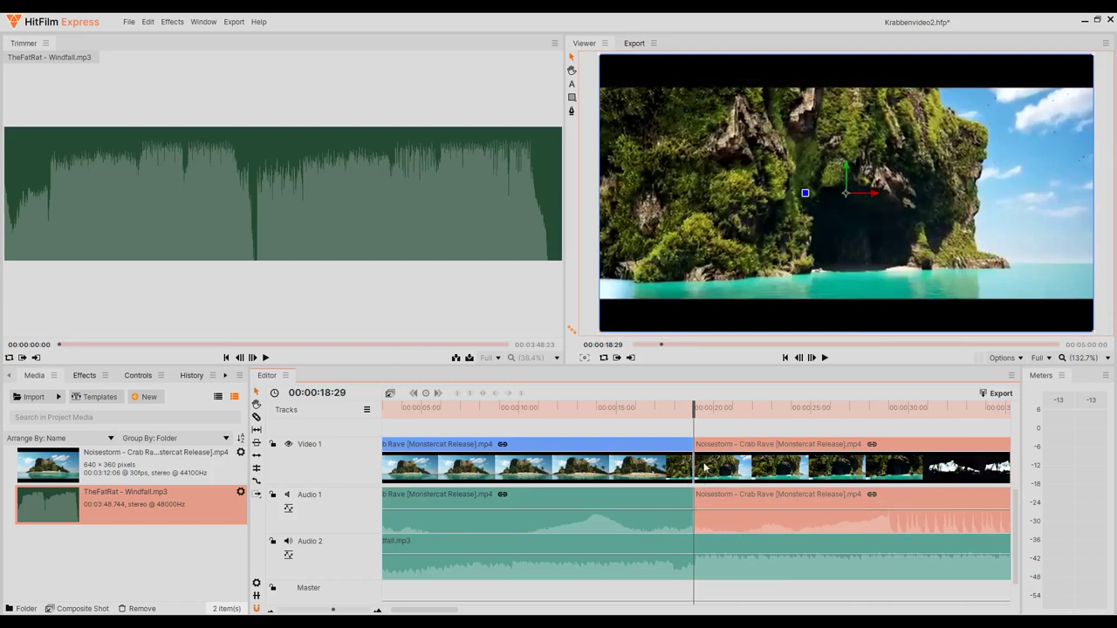
{"action": "left_click_drag", "start_coordinate": [695, 463], "coordinate": [887, 462]}
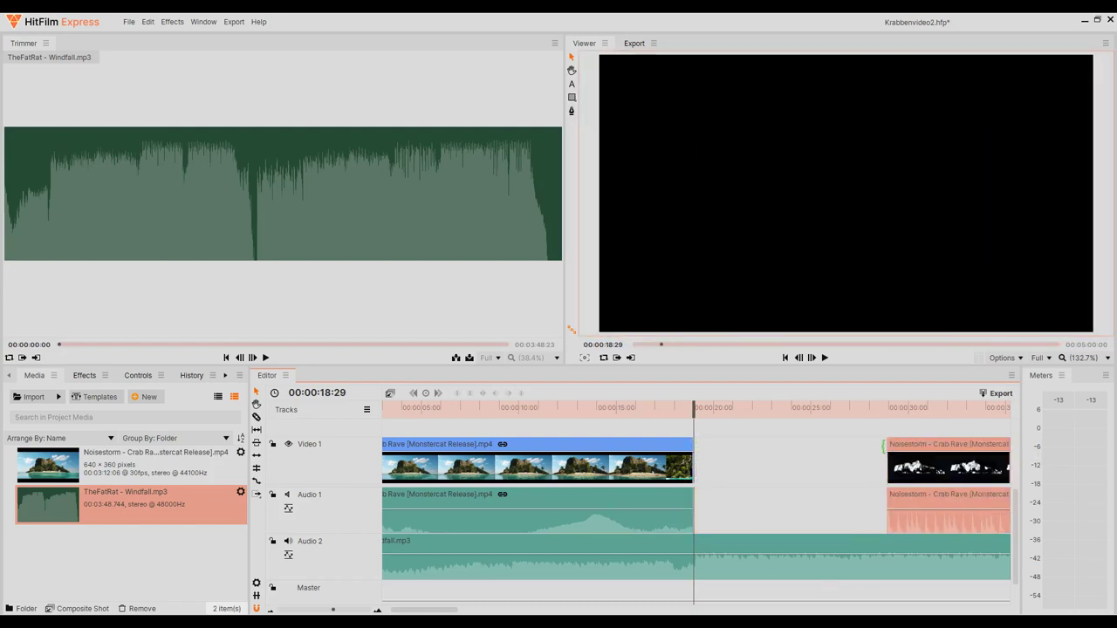
{"action": "mouse_move", "coordinate": [883, 445]}
{"action": "left_mouse_down"}
{"action": "mouse_move", "coordinate": [855, 447]}
{"action": "mouse_move", "coordinate": [883, 456]}
{"action": "left_mouse_up"}
{"action": "left_click_drag", "start_coordinate": [958, 471], "coordinate": [672, 472]}
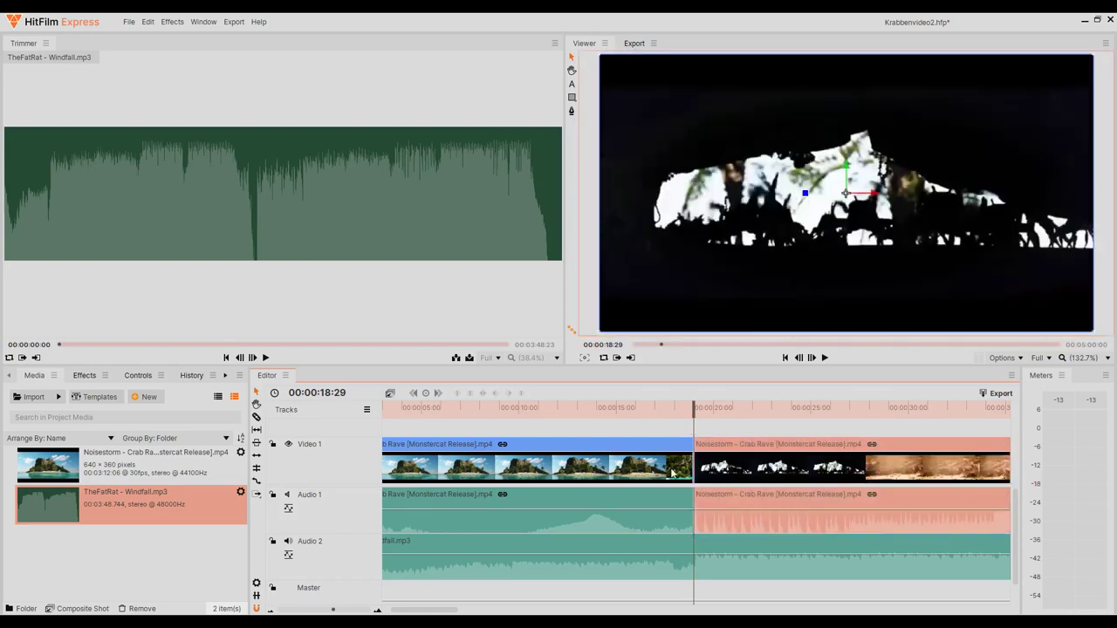
Play the timeline from about 00:00:16 across the cut at 00:00:18:29 and examine the clips' alignment with the Windfall track.
{"action": "left_click_drag", "start_coordinate": [689, 403], "coordinate": [634, 407]}
{"action": "key", "text": "space"}
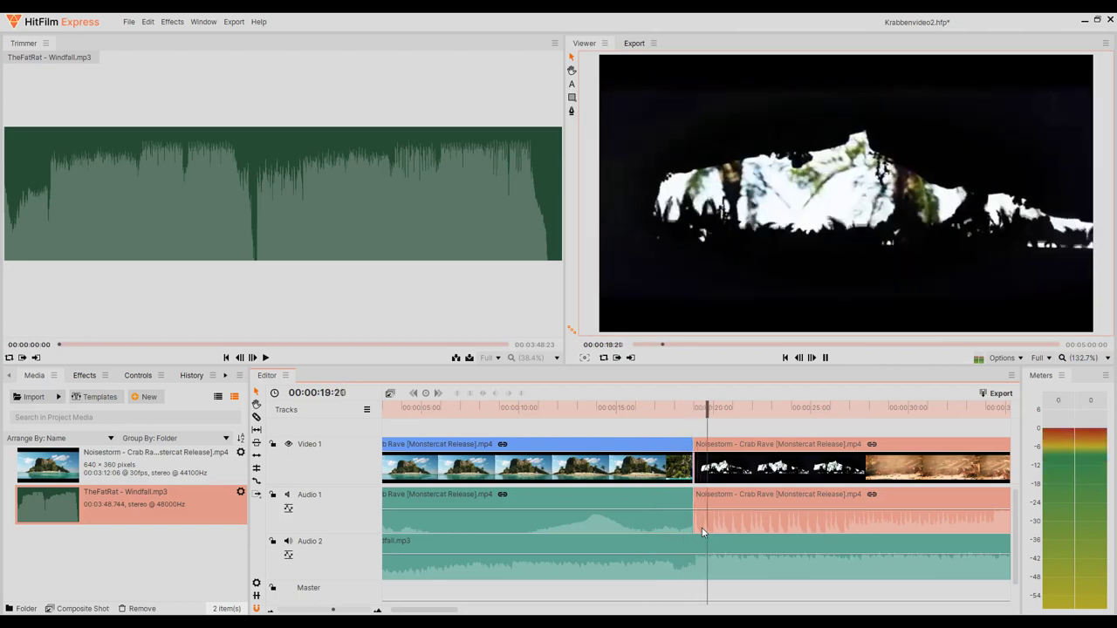
{"action": "left_click", "coordinate": [677, 407]}
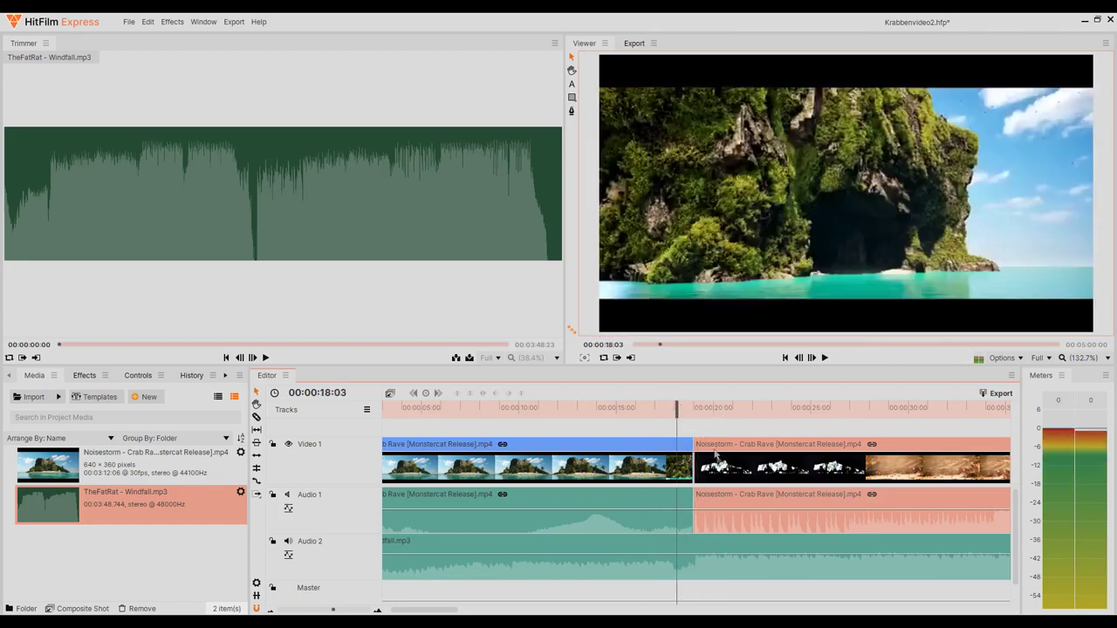
{"action": "scroll", "coordinate": [741, 497], "scroll_direction": "up", "scroll_amount": 5}
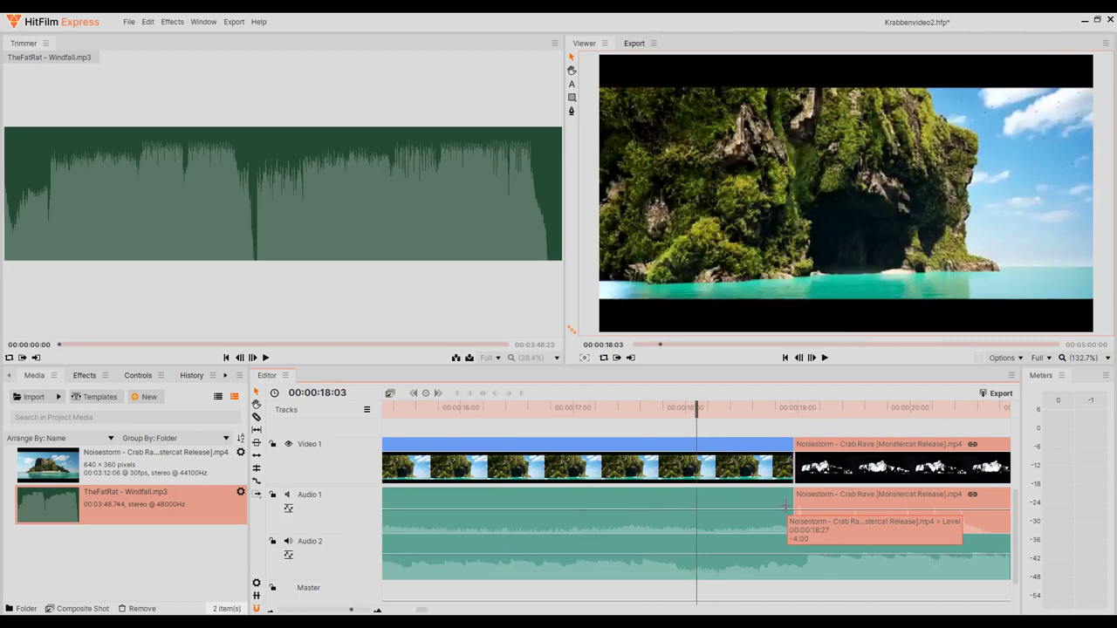
{"action": "scroll", "coordinate": [785, 504], "scroll_direction": "up", "scroll_amount": 3}
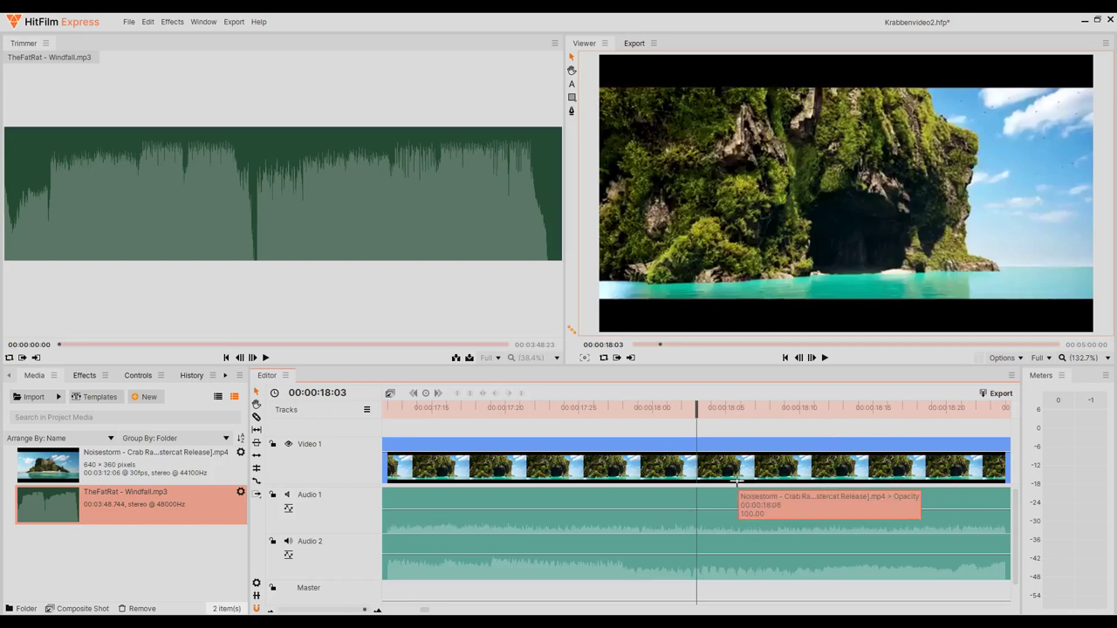
{"action": "scroll", "coordinate": [737, 480], "scroll_direction": "down", "scroll_amount": 6}
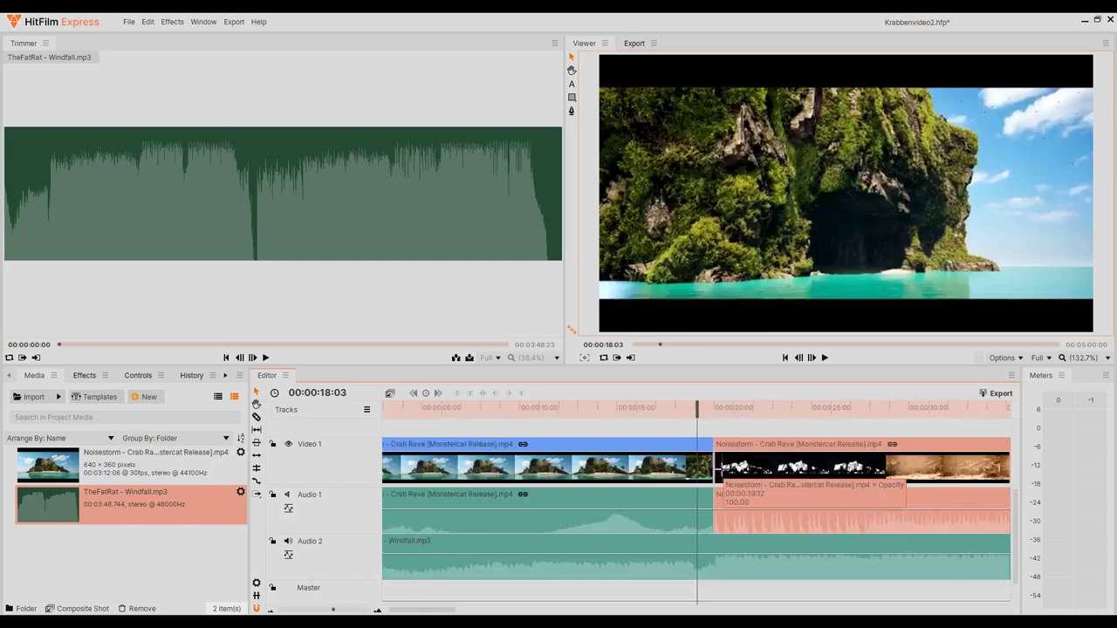
{"action": "scroll", "coordinate": [716, 458], "scroll_direction": "down", "scroll_amount": 3}
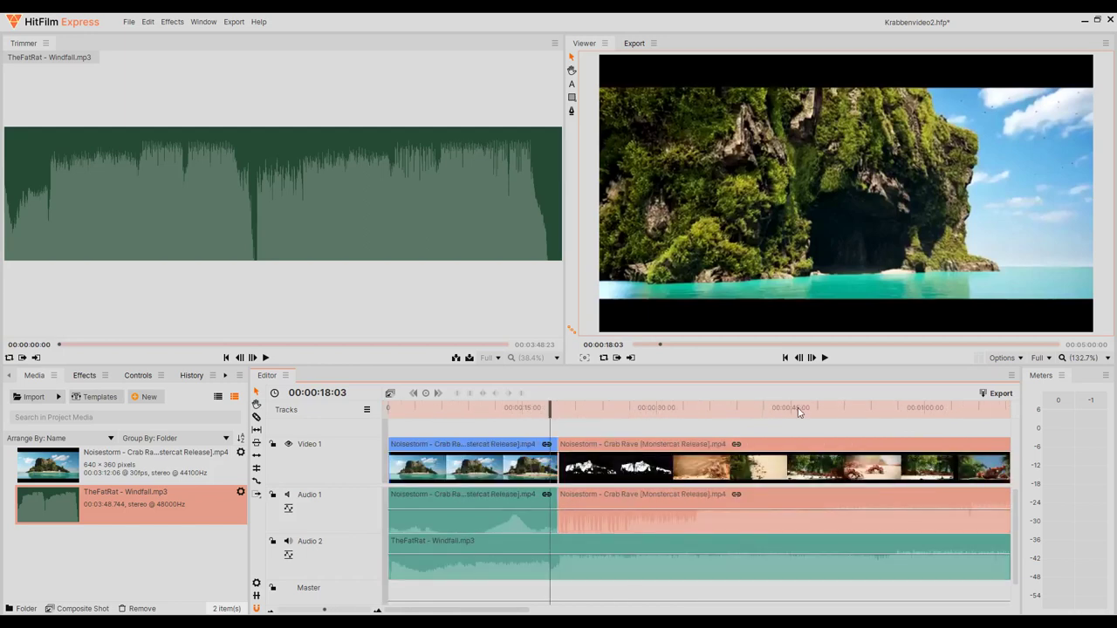
{"action": "scroll", "coordinate": [664, 493], "scroll_direction": "down", "scroll_amount": 5}
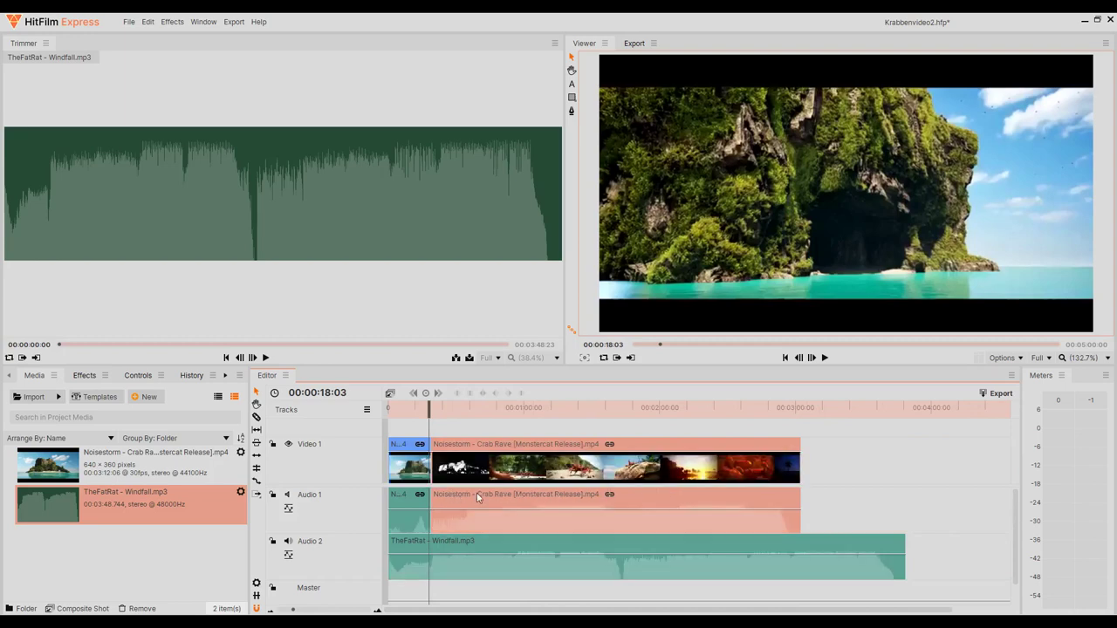
{"action": "scroll", "coordinate": [611, 534], "scroll_direction": "up", "scroll_amount": 5}
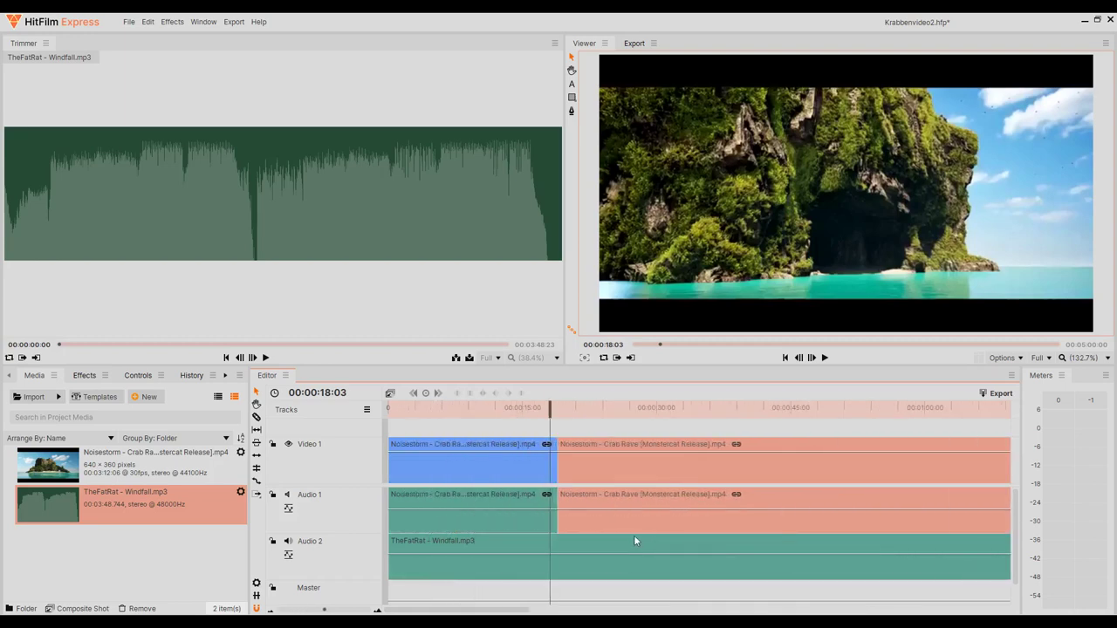
Nudge the second Crab Rave part flush against the first and play from just before the cut to about 00:00:23.
{"action": "scroll", "coordinate": [642, 533], "scroll_direction": "up", "scroll_amount": 5}
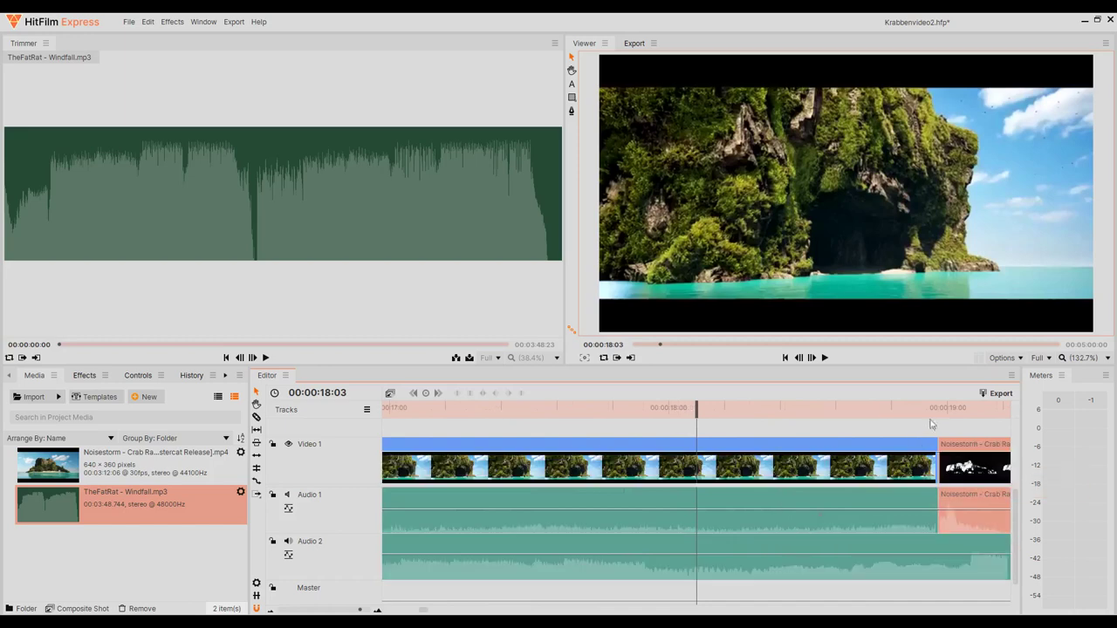
{"action": "left_click", "coordinate": [918, 414]}
{"action": "mouse_move", "coordinate": [964, 480]}
{"action": "left_mouse_down"}
{"action": "mouse_move", "coordinate": [999, 480]}
{"action": "mouse_move", "coordinate": [950, 474]}
{"action": "left_mouse_up"}
{"action": "key", "text": "space"}
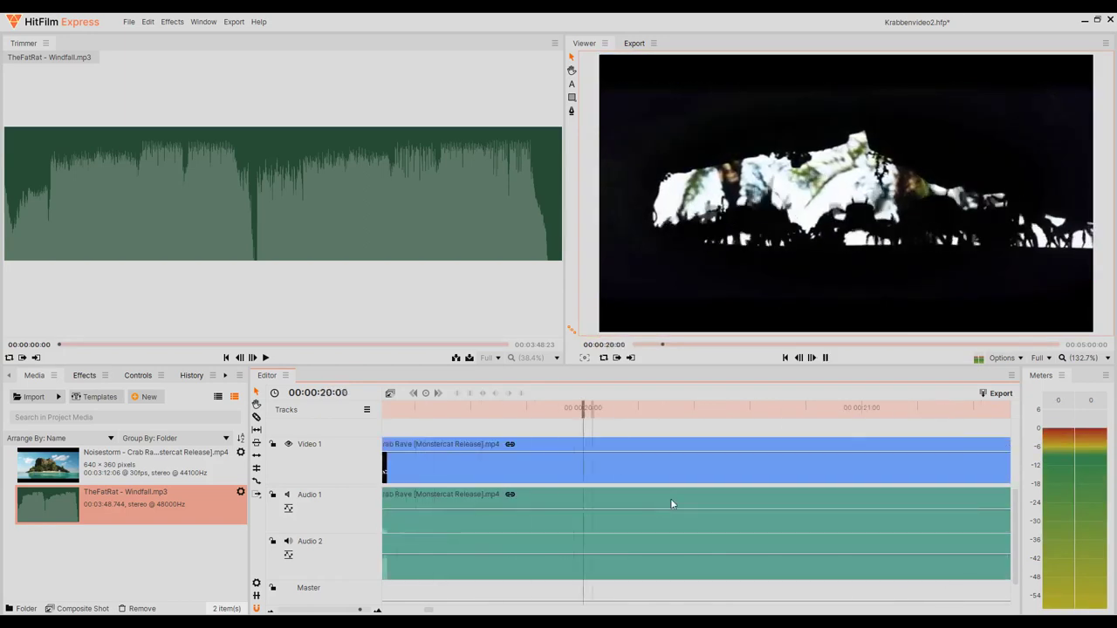
{"action": "mouse_move", "coordinate": [691, 516]}
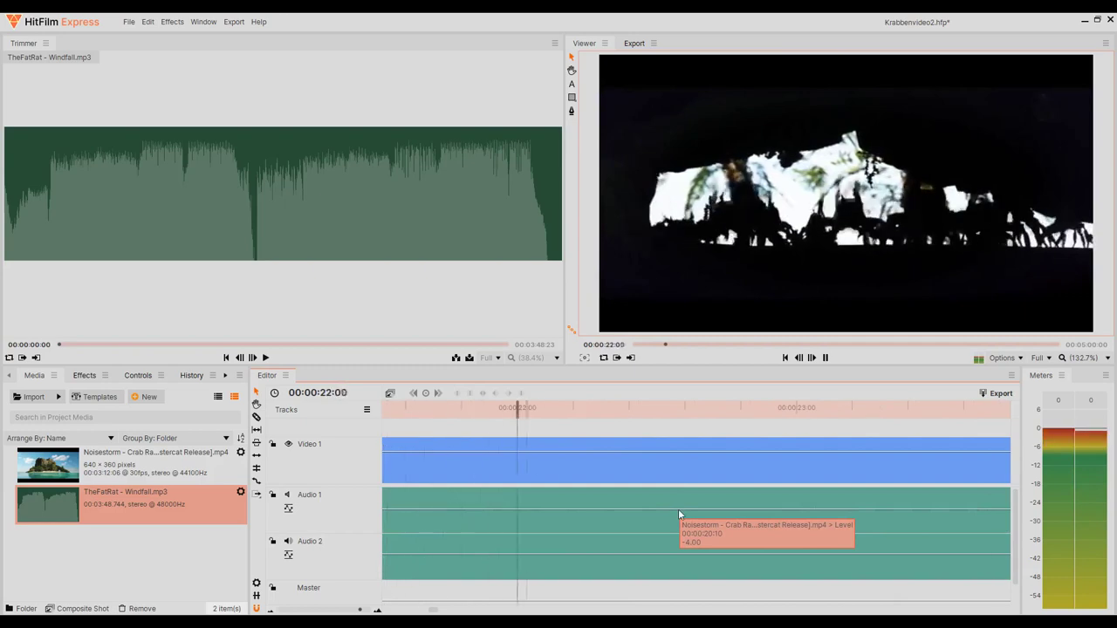
{"action": "key", "text": "space"}
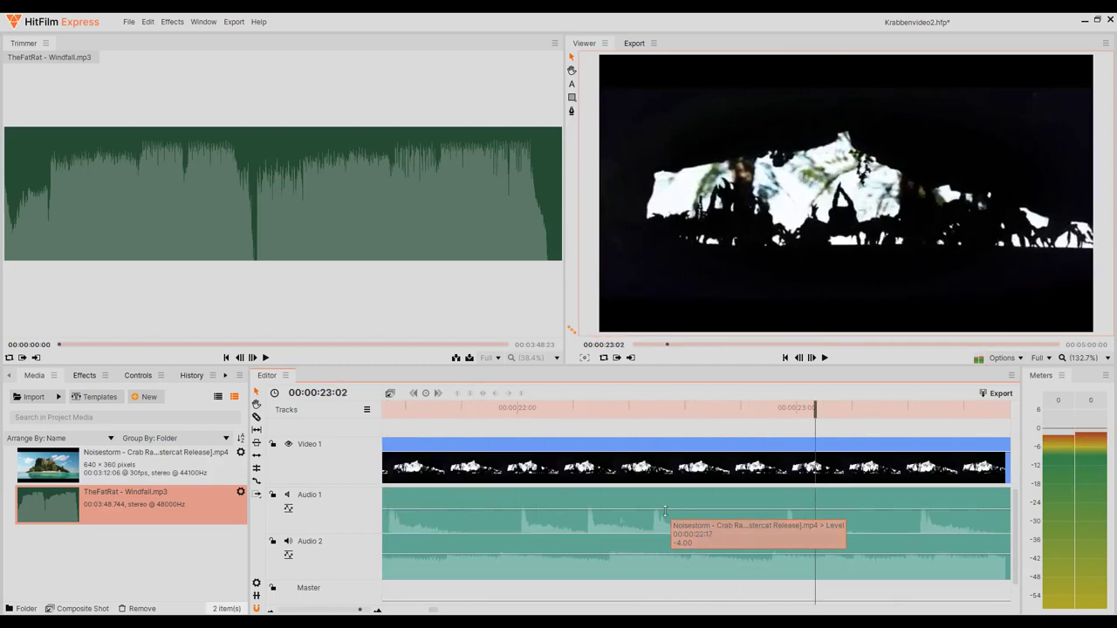
Slice the second Crab Rave part at about 00:00:33, during the sandy crab scene after the silhouettes.
{"action": "left_click", "coordinate": [568, 483]}
{"action": "scroll", "coordinate": [613, 474], "scroll_direction": "down", "scroll_amount": 5}
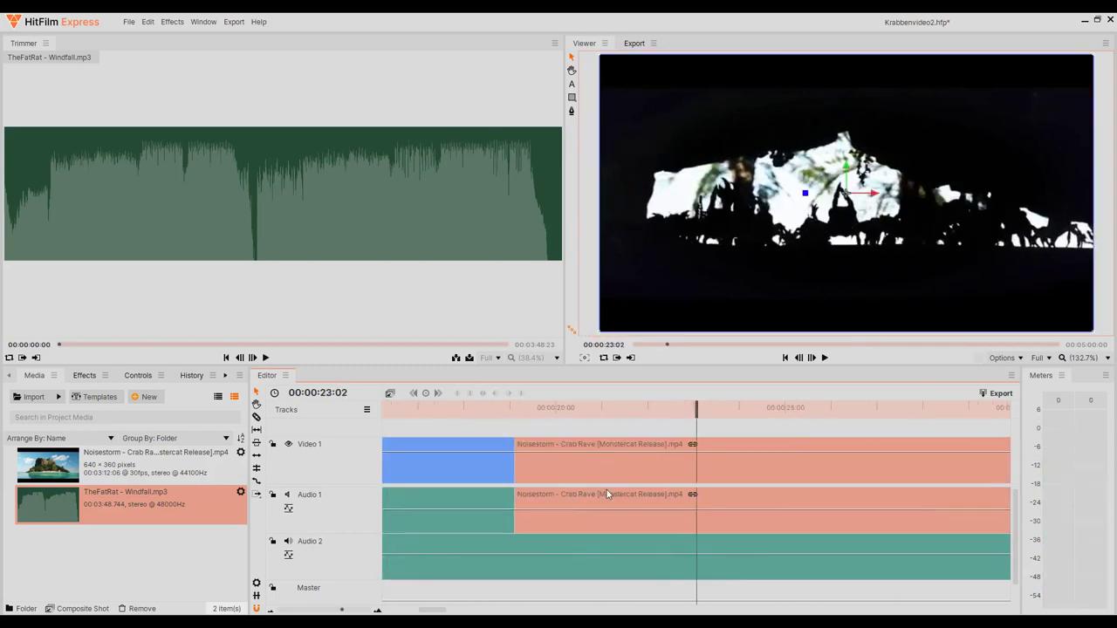
{"action": "scroll", "coordinate": [601, 498], "scroll_direction": "down", "scroll_amount": 2}
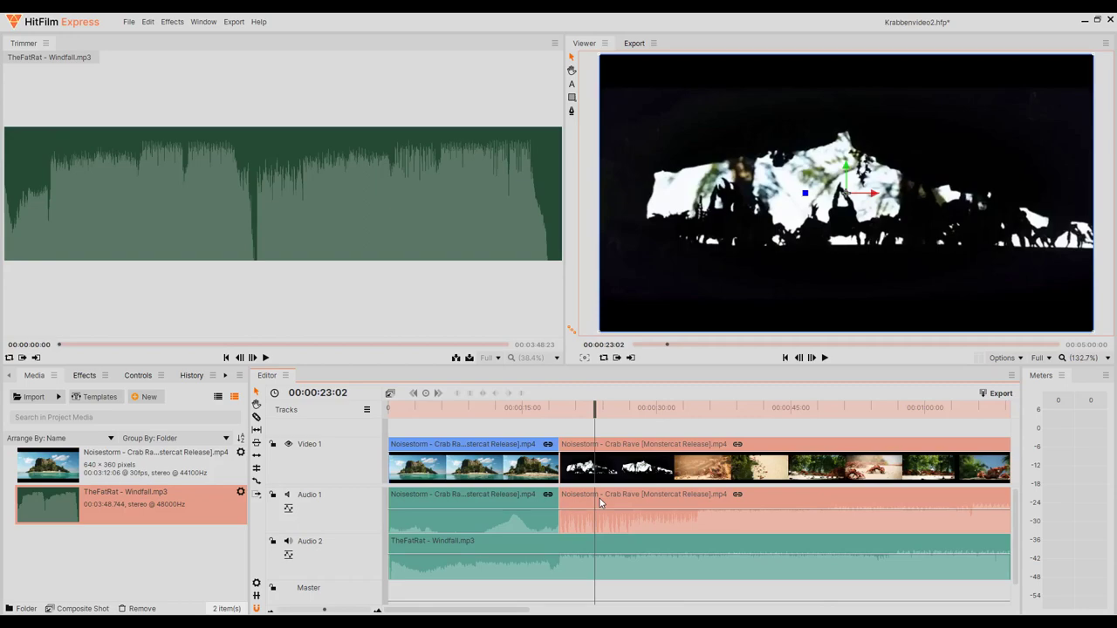
{"action": "left_click_drag", "start_coordinate": [693, 407], "coordinate": [682, 408]}
{"action": "scroll", "coordinate": [776, 479], "scroll_direction": "up", "scroll_amount": 5}
{"action": "left_click", "coordinate": [785, 445]}
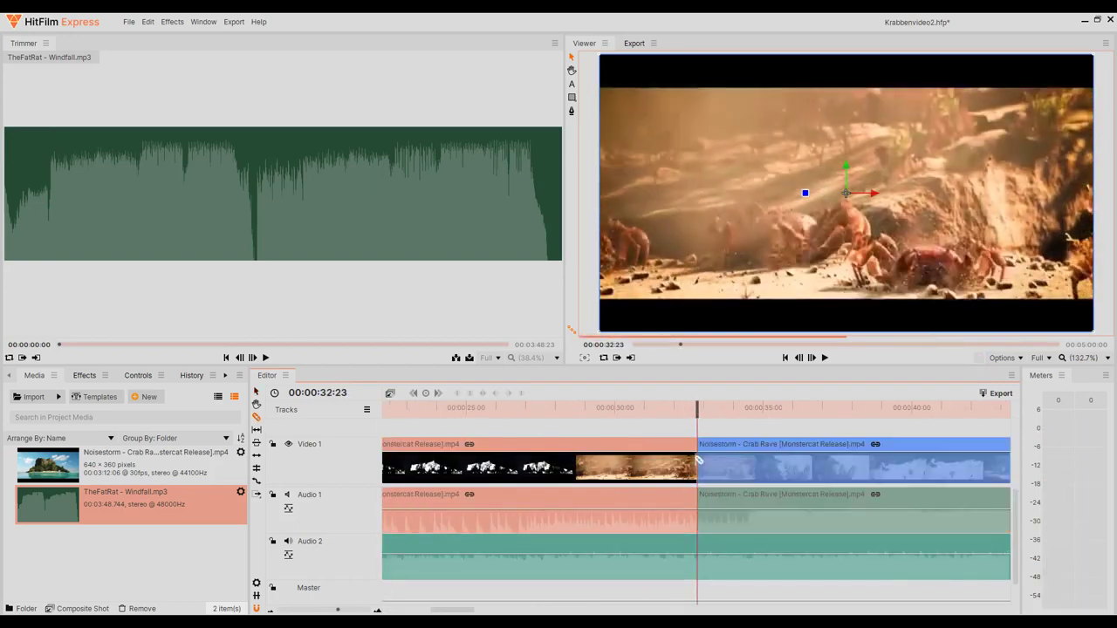
Trim the third Crab Rave part's start to the forest beach scene and move it flush against the second part.
{"action": "left_click", "coordinate": [745, 407]}
{"action": "left_click_drag", "start_coordinate": [759, 449], "coordinate": [698, 410]}
{"action": "scroll", "coordinate": [782, 449], "scroll_direction": "down", "scroll_amount": 3}
Split the third Crab Rave part at about 00:01:08:15, trim the remainder's start to the sunset scene, and place it flush against the cut.
{"action": "left_click", "coordinate": [829, 407]}
{"action": "key", "text": "space"}
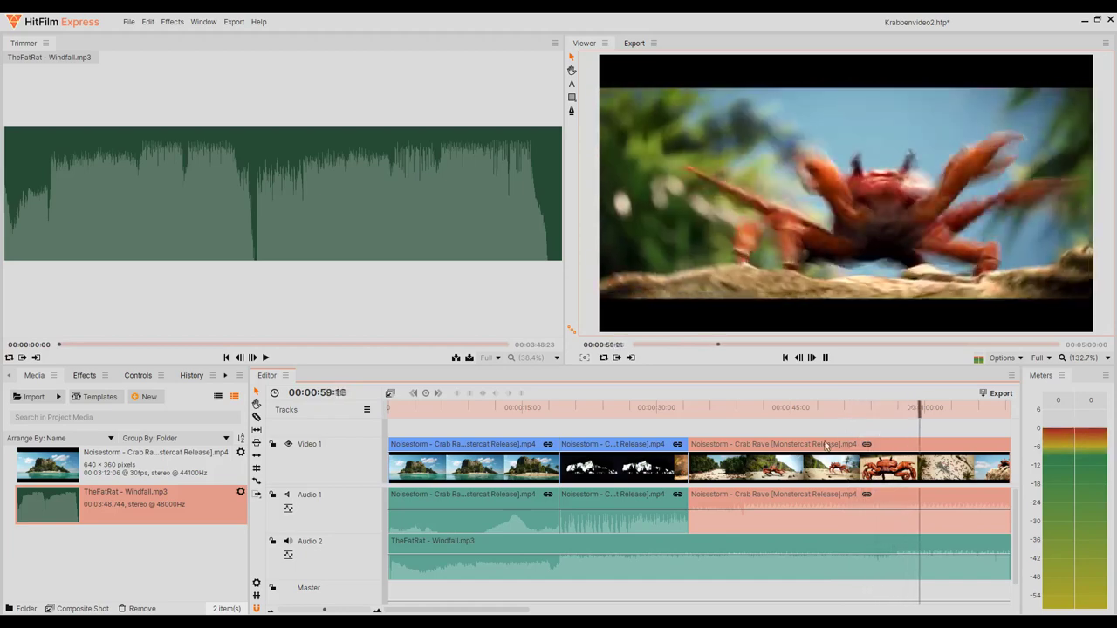
{"action": "key", "text": "space"}
{"action": "scroll", "coordinate": [704, 417], "scroll_direction": "down", "scroll_amount": 2}
{"action": "mouse_move", "coordinate": [703, 417]}
{"action": "left_mouse_down"}
{"action": "mouse_move", "coordinate": [772, 407]}
{"action": "mouse_move", "coordinate": [713, 408]}
{"action": "left_mouse_up"}
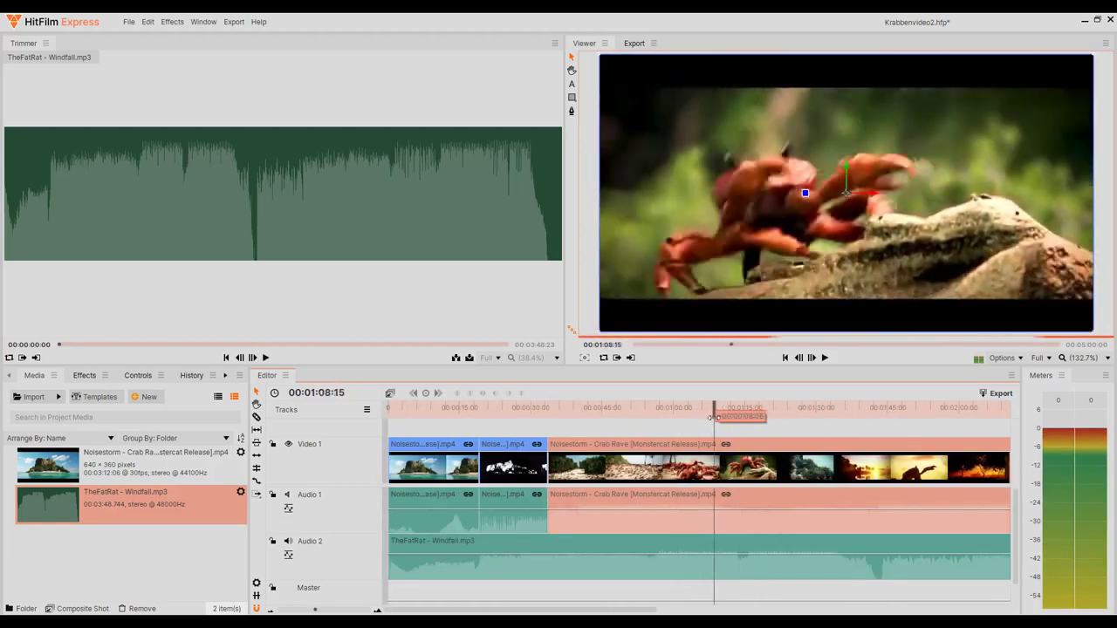
{"action": "left_click_drag", "start_coordinate": [715, 462], "coordinate": [818, 461]}
Slice the last Crab Rave part at about 00:02:02, in the dark island scene, and delete the remainder.
{"action": "left_click_drag", "start_coordinate": [812, 410], "coordinate": [971, 428]}
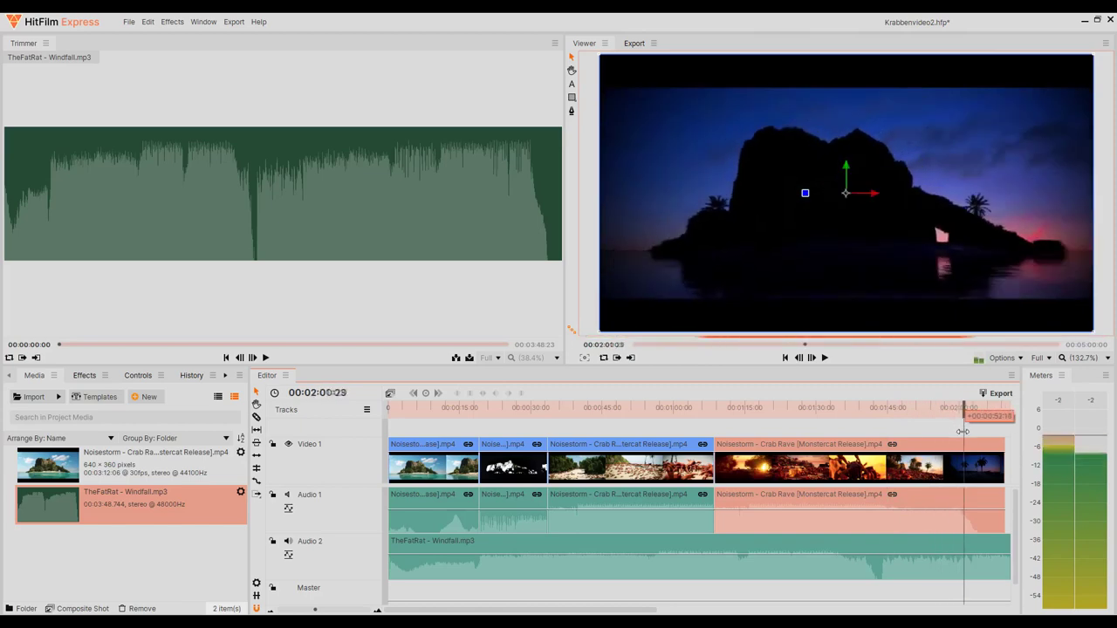
{"action": "scroll", "coordinate": [701, 476], "scroll_direction": "up", "scroll_amount": 3}
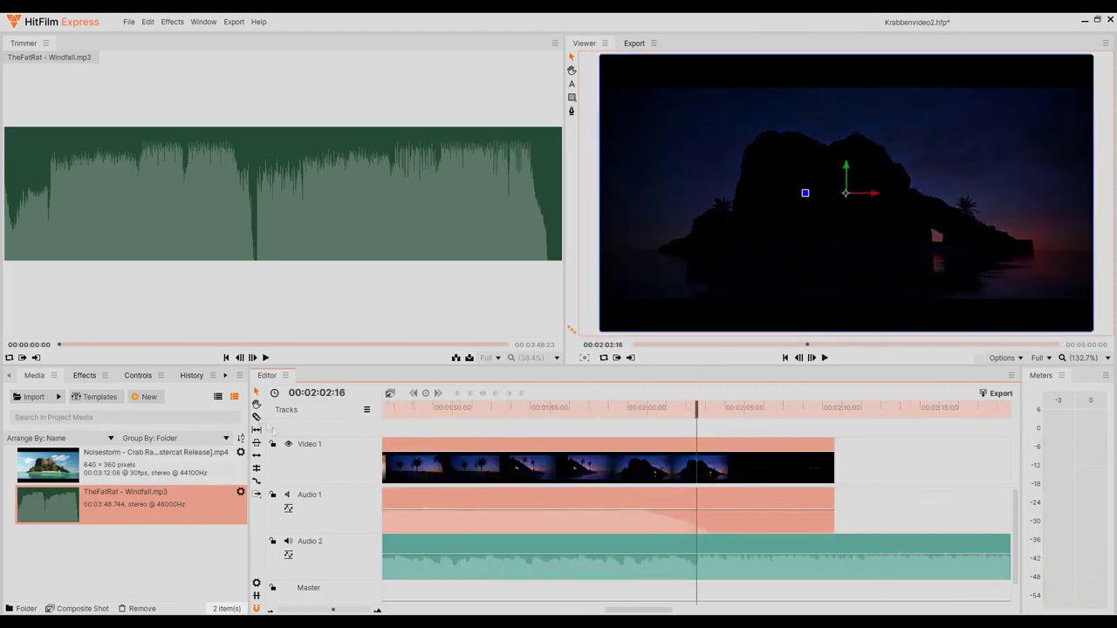
{"action": "left_click", "coordinate": [698, 462]}
{"action": "left_click", "coordinate": [720, 468]}
{"action": "key", "text": "Delete"}
{"action": "scroll", "coordinate": [779, 481], "scroll_direction": "down", "scroll_amount": 5}
Review the edited sequence from the start to about 00:01:49, sampling each of the four Crab Rave parts.
{"action": "key", "text": "Home"}
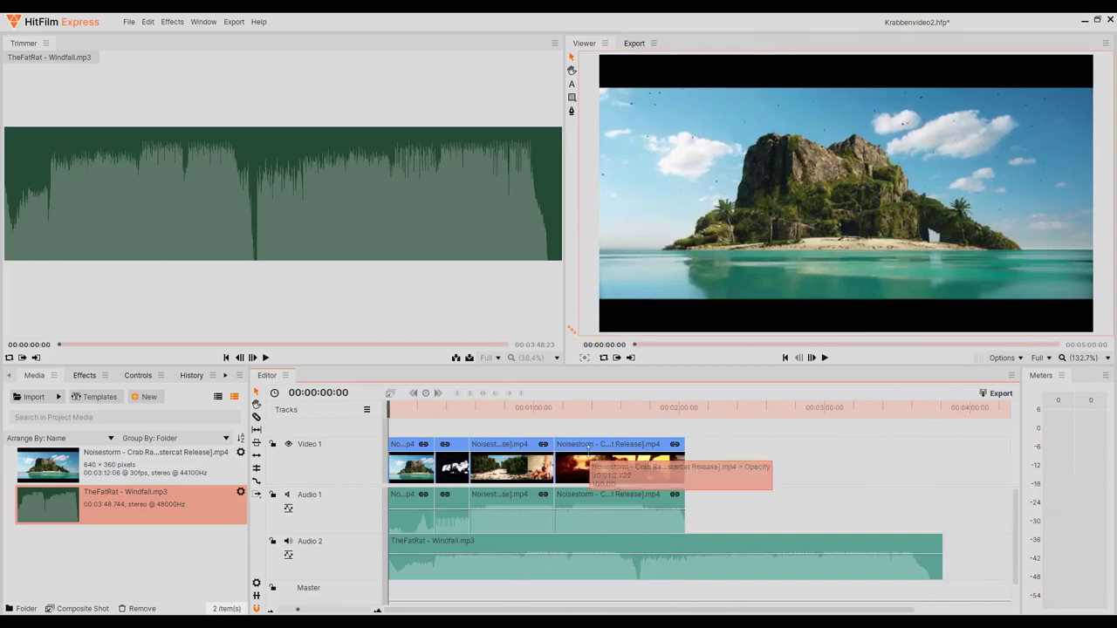
{"action": "left_click", "coordinate": [453, 409]}
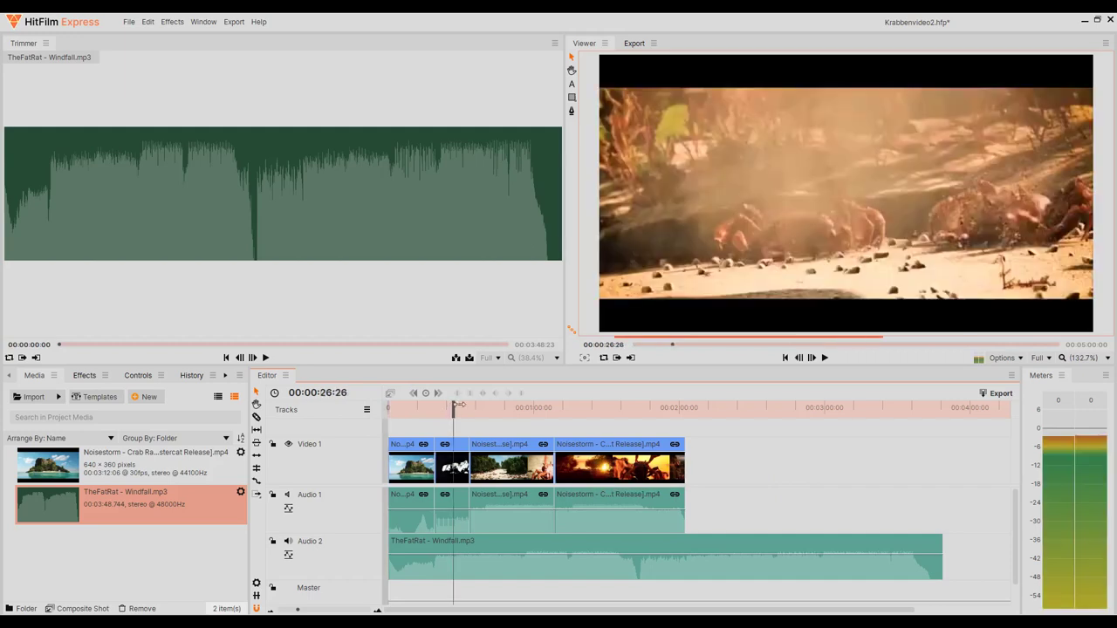
{"action": "left_click", "coordinate": [513, 409]}
{"action": "left_click", "coordinate": [545, 410]}
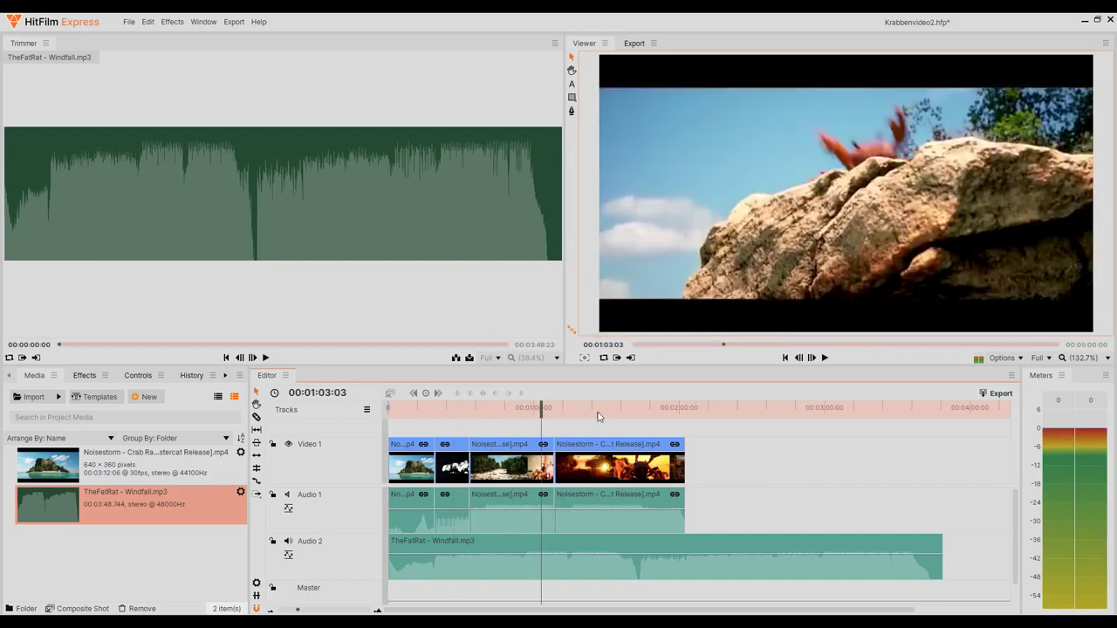
{"action": "left_click", "coordinate": [592, 411]}
{"action": "left_click", "coordinate": [632, 412]}
{"action": "left_click", "coordinate": [653, 410]}
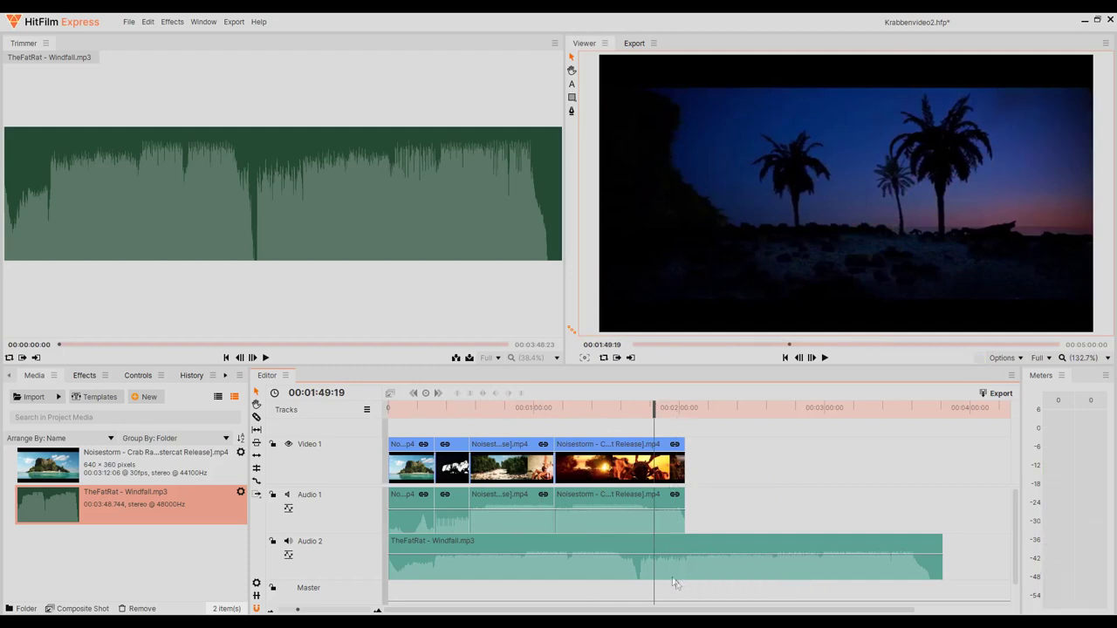
Slice the Windfall audio at the end of the video, 00:02:02:03, and delete the remaining part.
{"action": "left_click_drag", "start_coordinate": [666, 408], "coordinate": [684, 408]}
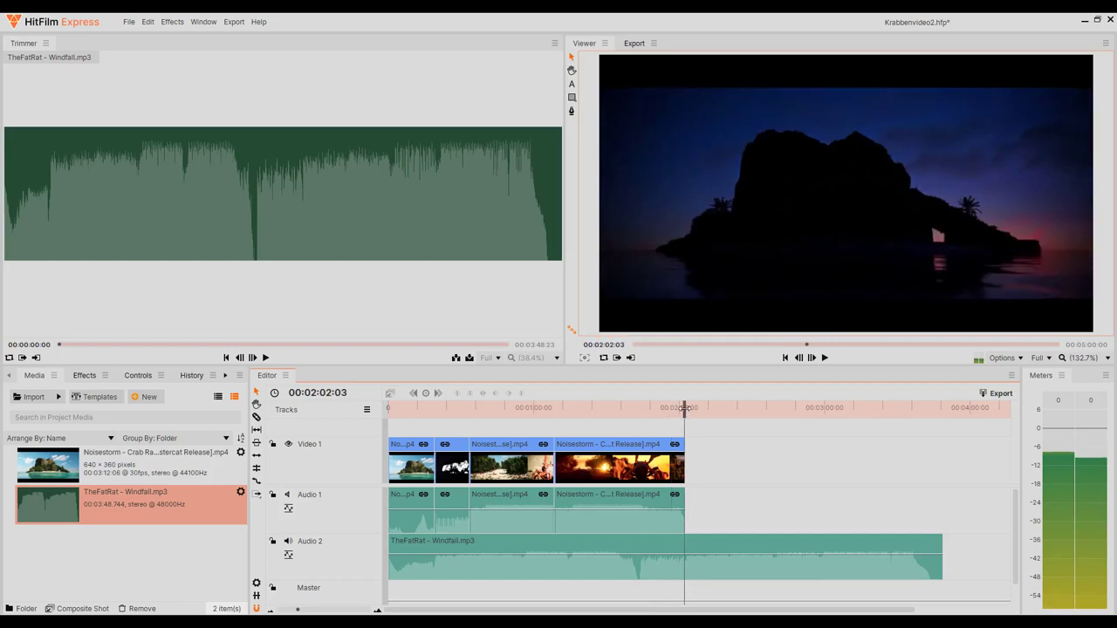
{"action": "left_click", "coordinate": [687, 554]}
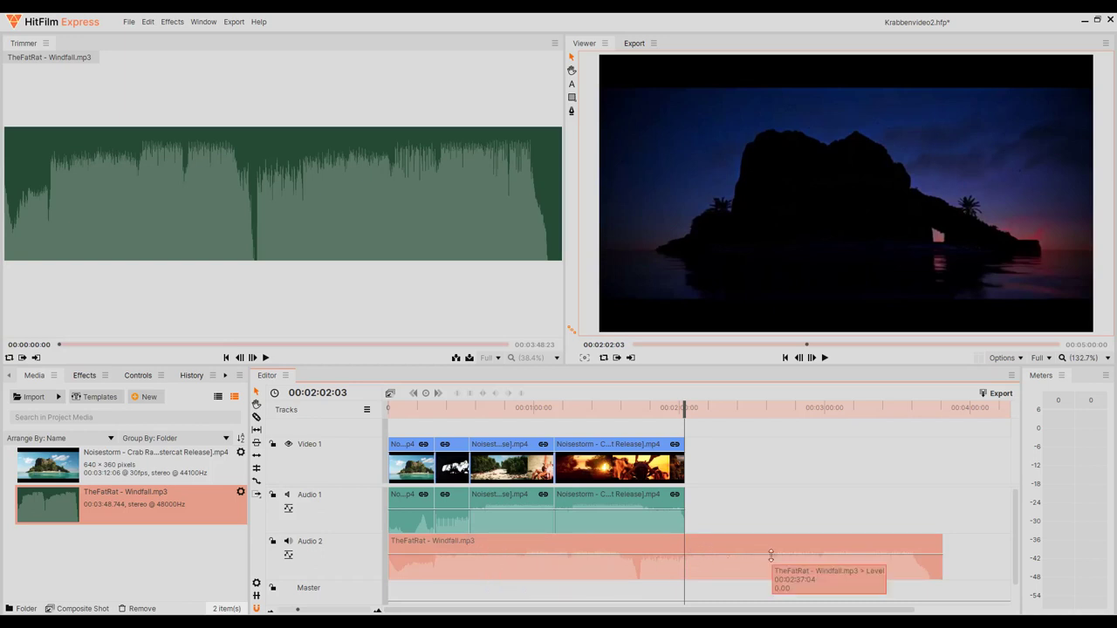
{"action": "left_click", "coordinate": [256, 417]}
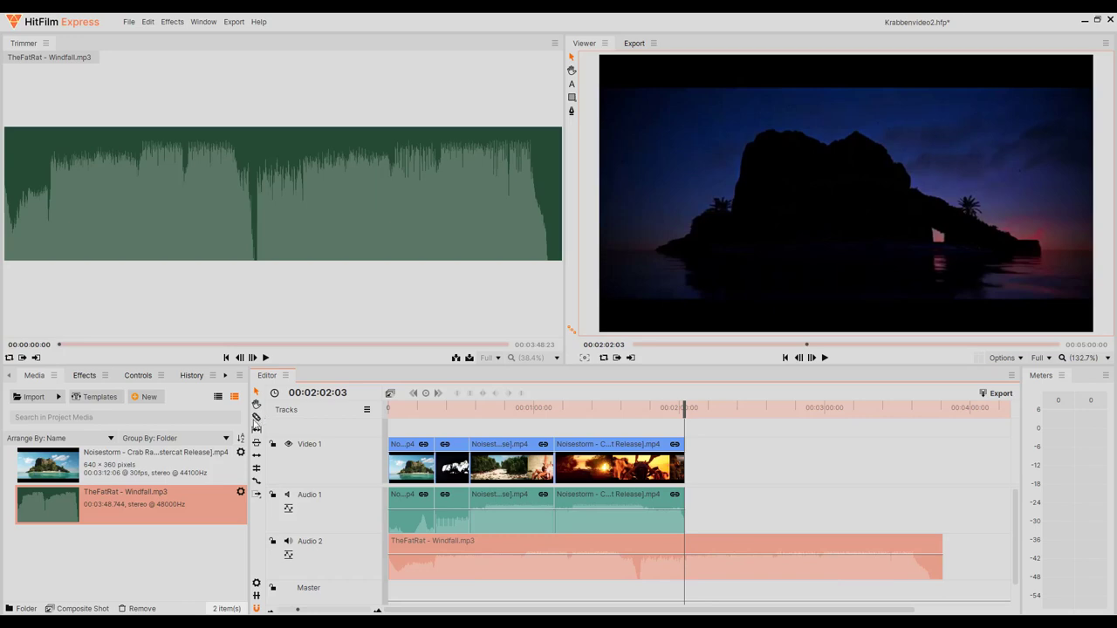
{"action": "left_click", "coordinate": [687, 555]}
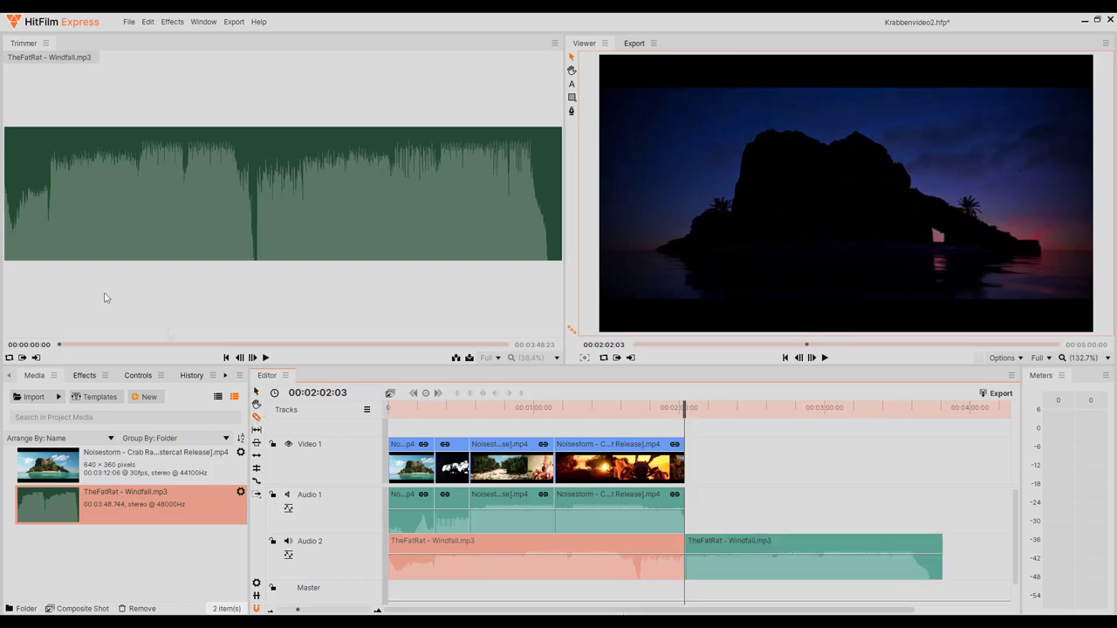
{"action": "left_click", "coordinate": [731, 543]}
{"action": "key", "text": "Delete"}
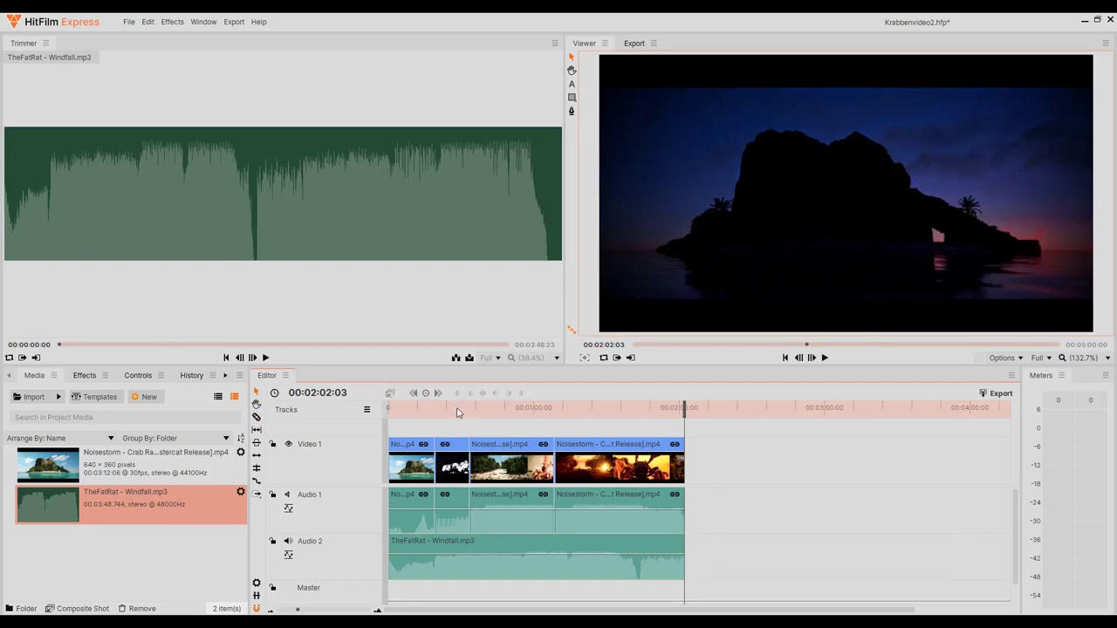
Play from 00:00:15:18 to about 00:00:22 to examine the cut into the silhouette scene.
{"action": "left_click", "coordinate": [426, 416]}
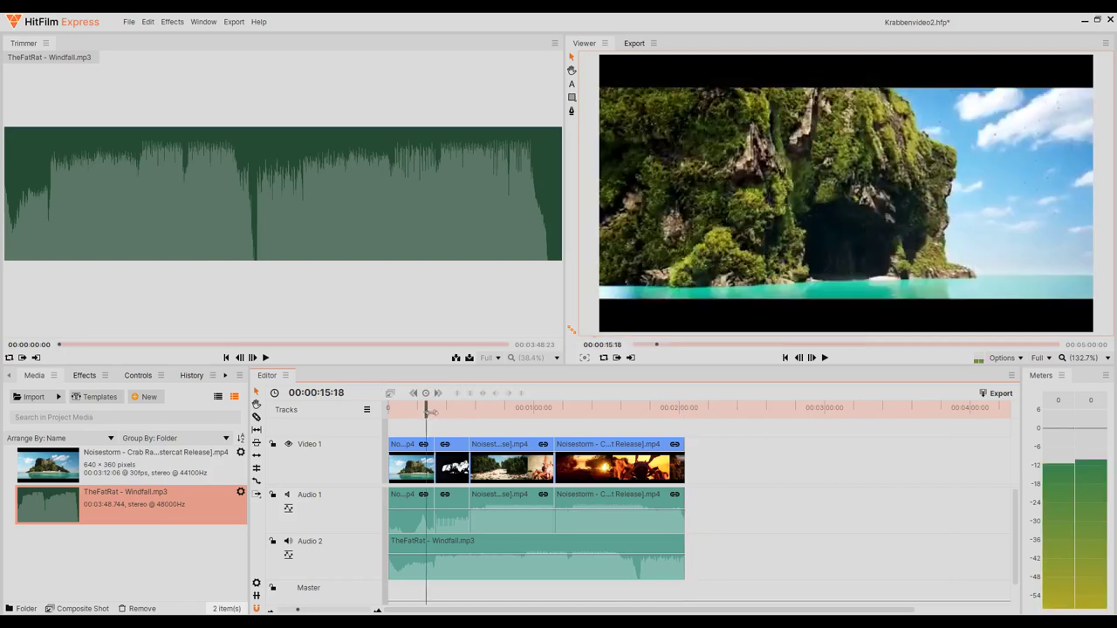
{"action": "scroll", "coordinate": [501, 495], "scroll_direction": "up", "scroll_amount": 1}
{"action": "key", "text": "space"}
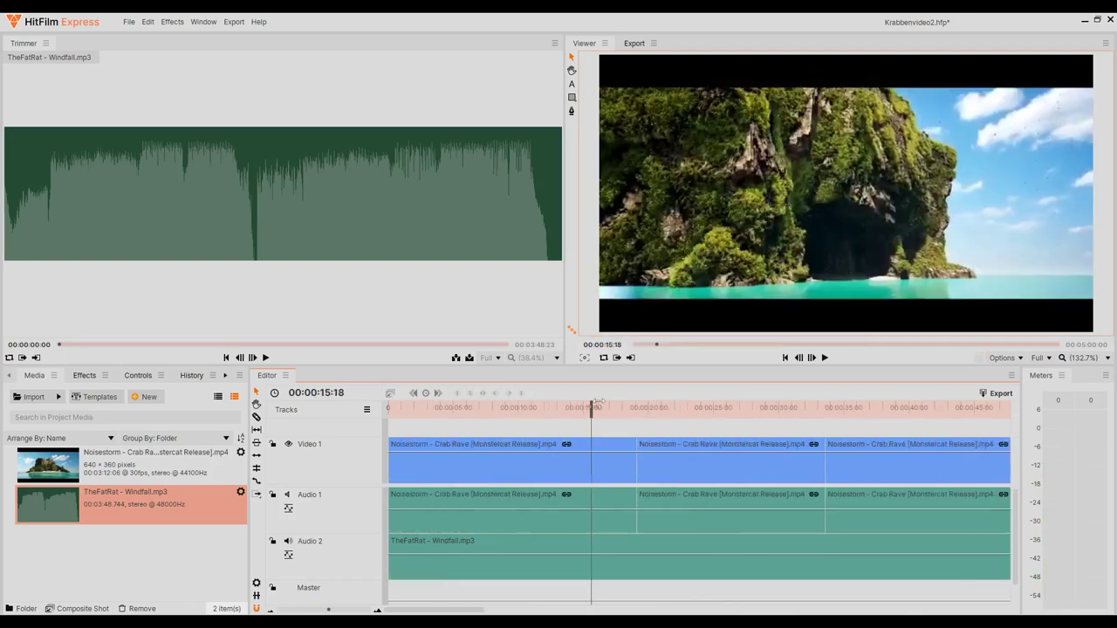
{"action": "key", "text": "space"}
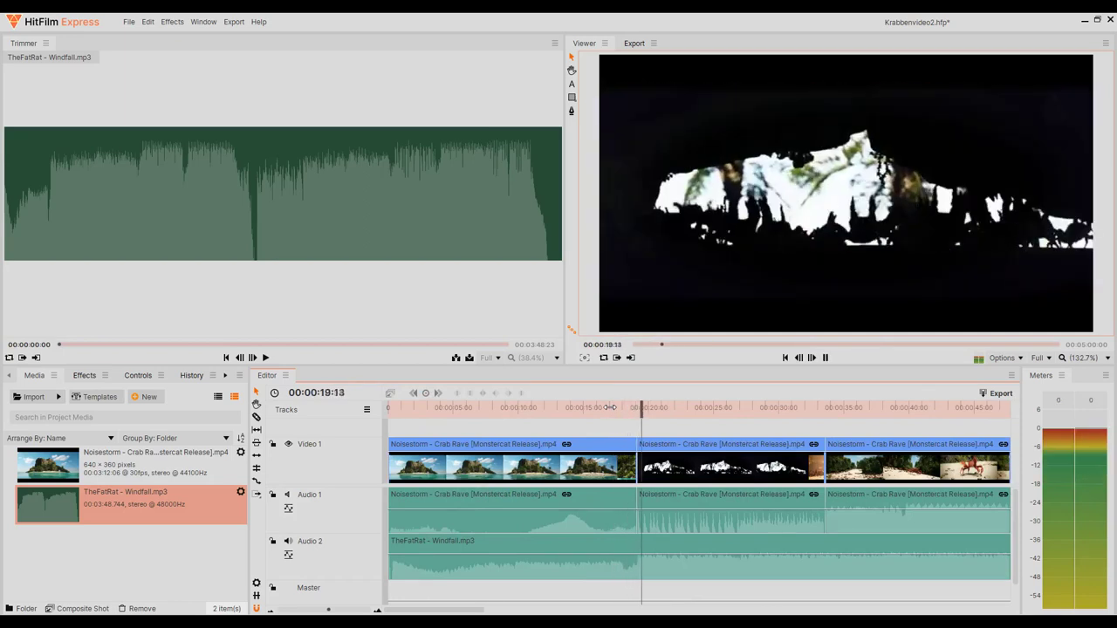
{"action": "key", "text": "space"}
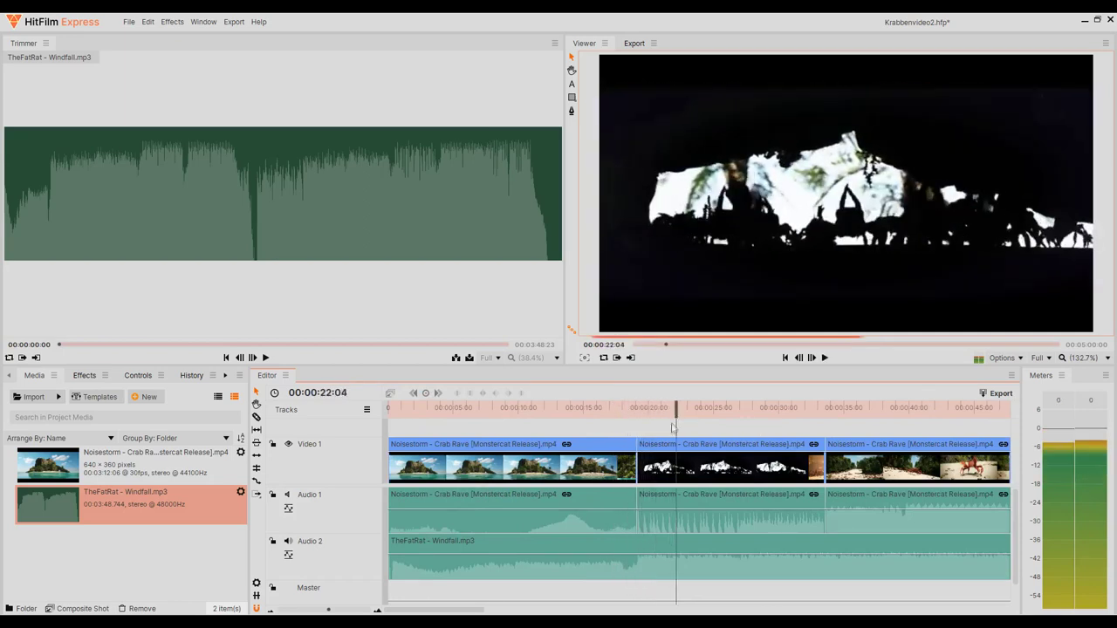
Play from 00:00:31:23 to examine the cut between the second and third parts, and return the playhead to 00:00:31:16.
{"action": "left_click", "coordinate": [799, 408]}
{"action": "left_click_drag", "start_coordinate": [799, 408], "coordinate": [802, 407]}
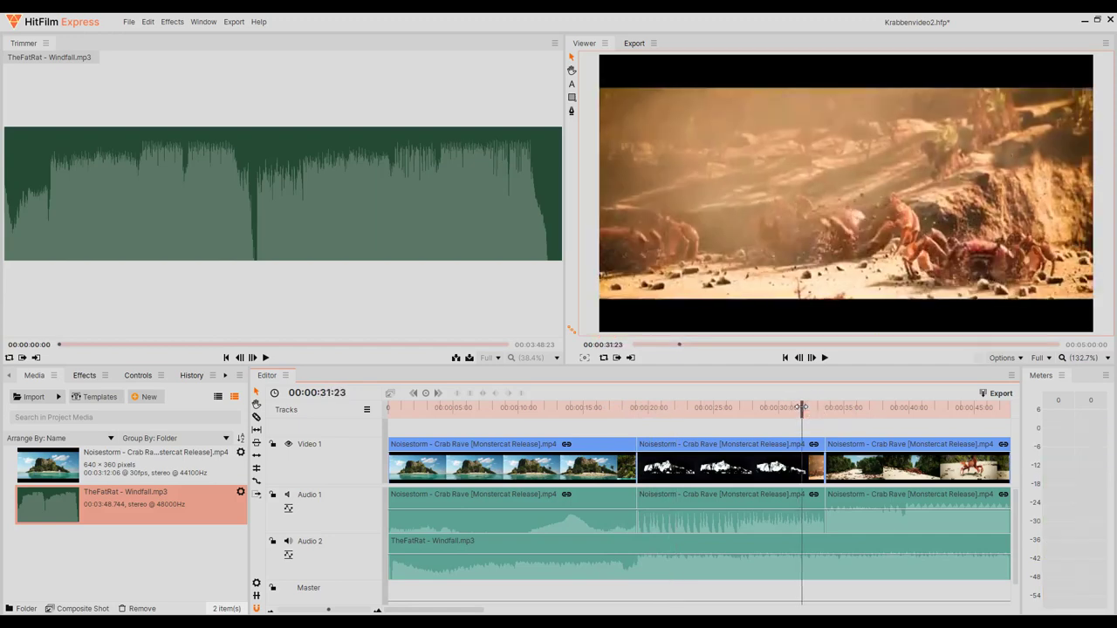
{"action": "key", "text": "space"}
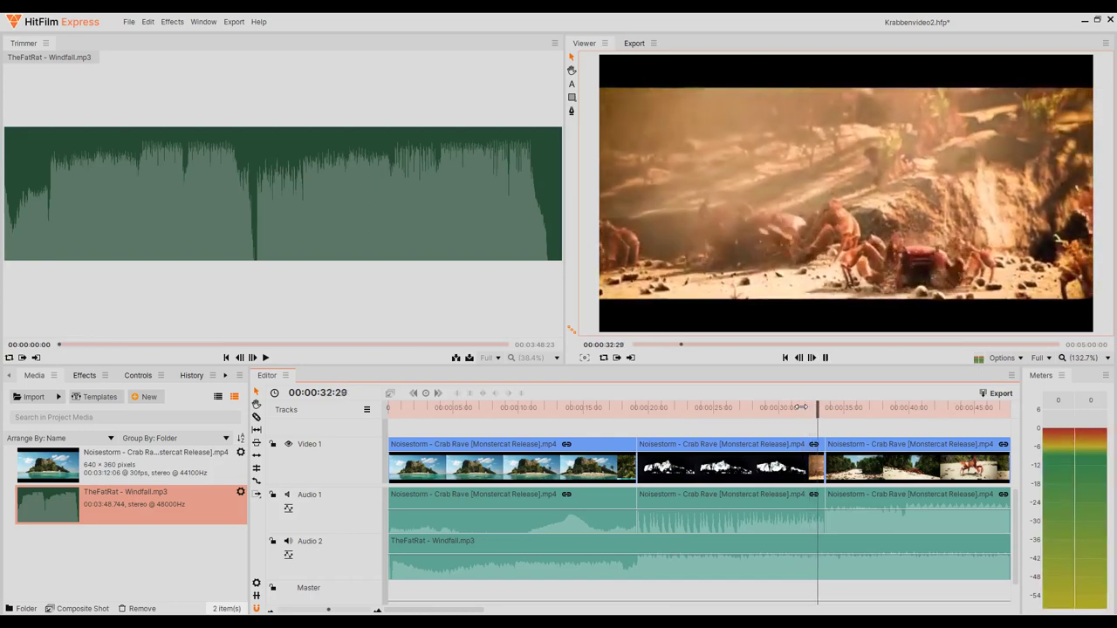
{"action": "key", "text": "space"}
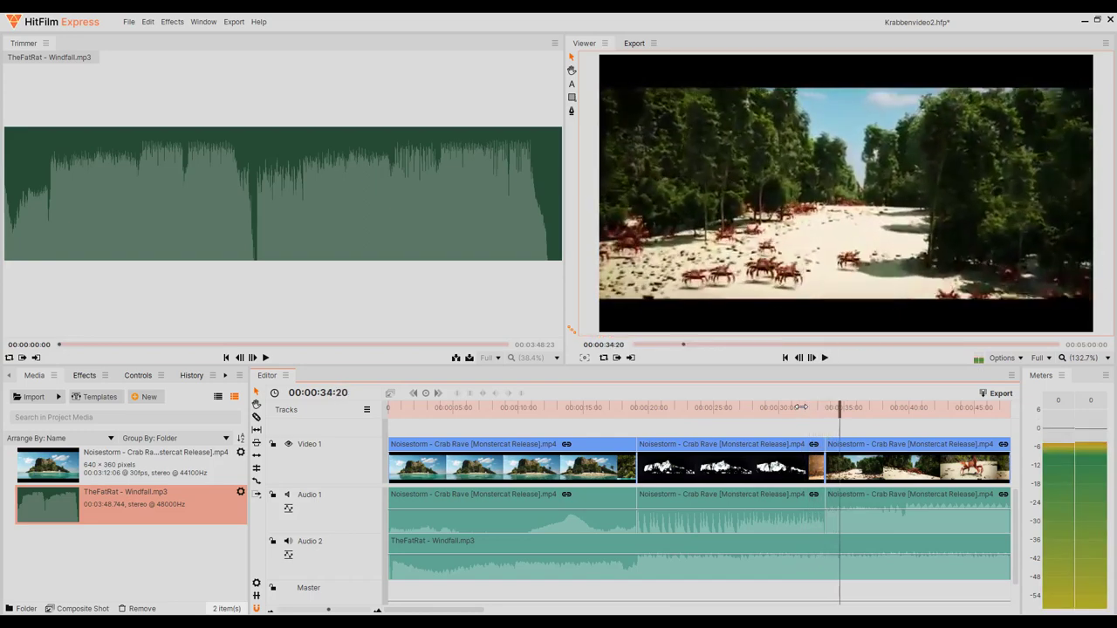
{"action": "left_click", "coordinate": [798, 410]}
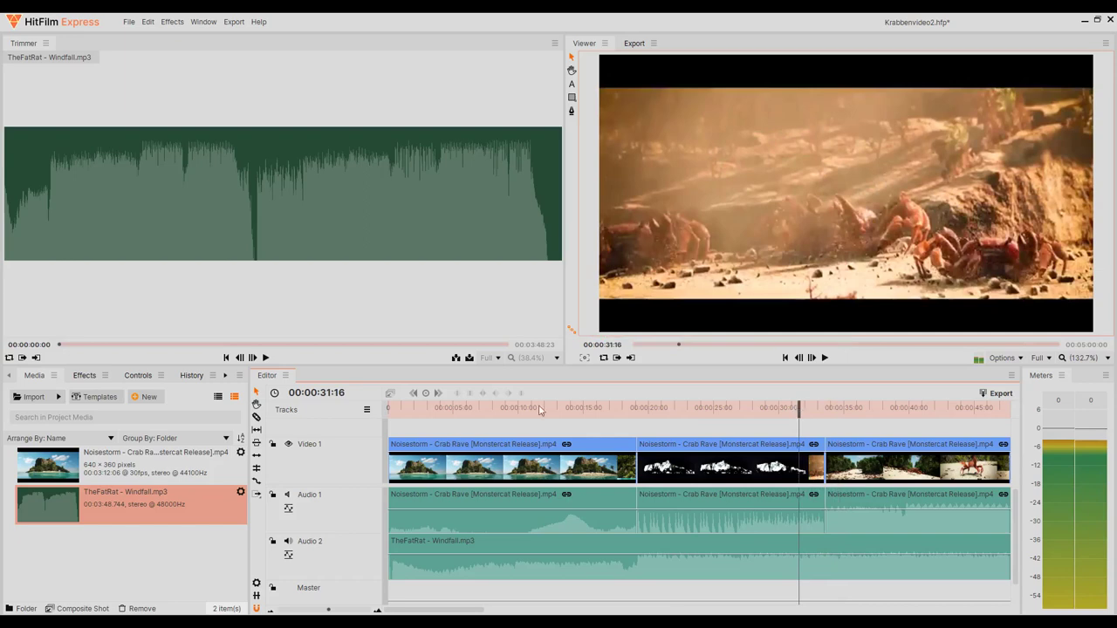
Add a Cross Dissolve video transition at the cut between the second and third Crab Rave parts.
{"action": "left_click", "coordinate": [90, 380]}
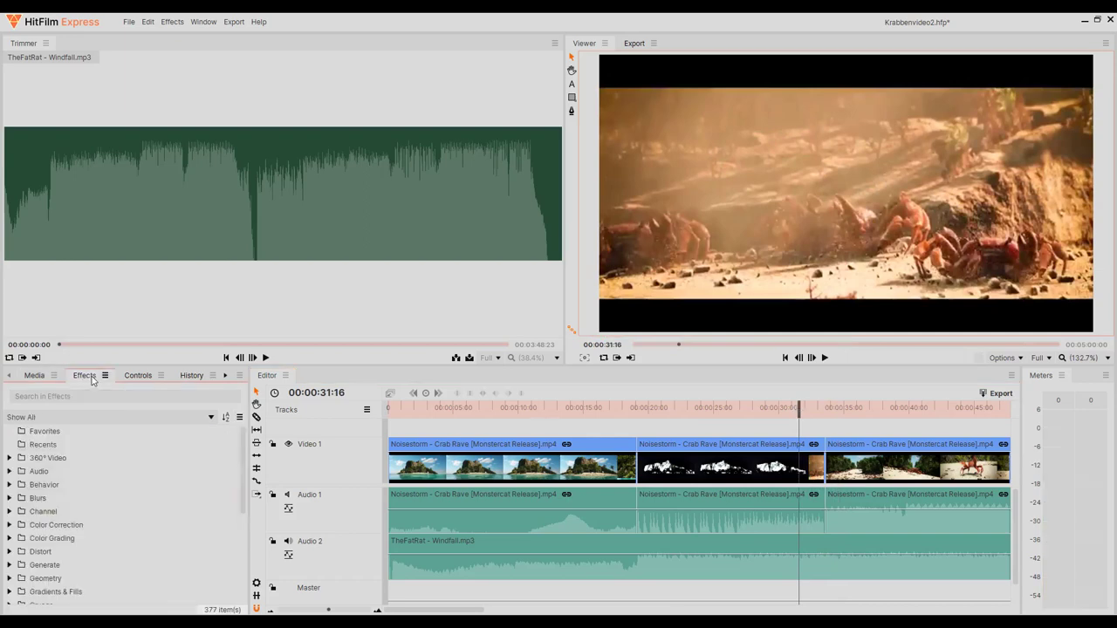
{"action": "scroll", "coordinate": [127, 486], "scroll_direction": "down", "scroll_amount": 4}
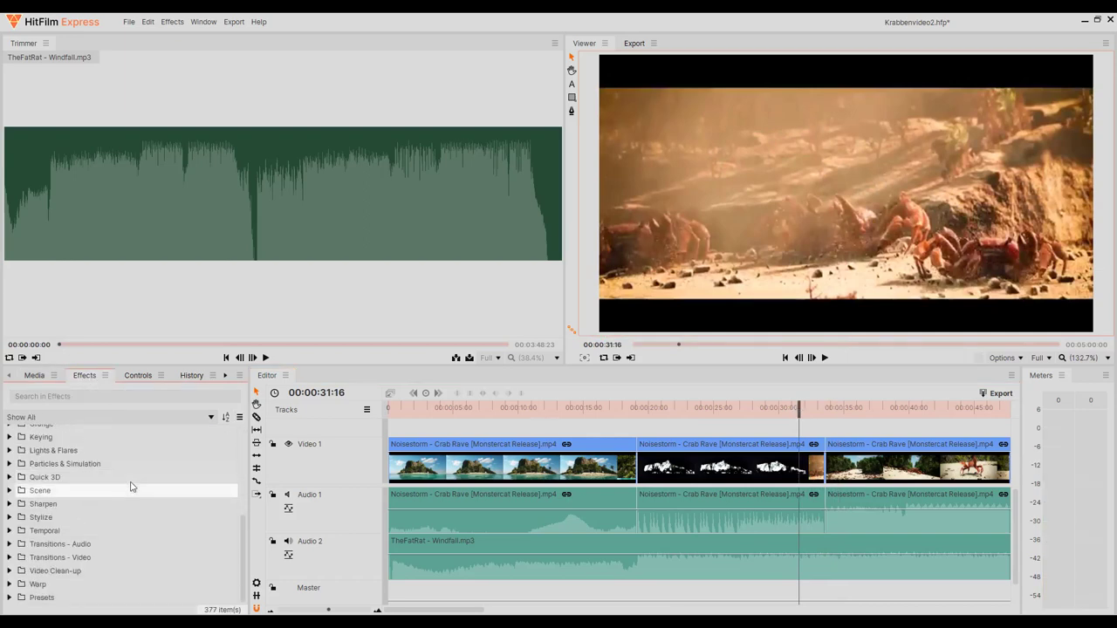
{"action": "left_click", "coordinate": [9, 557]}
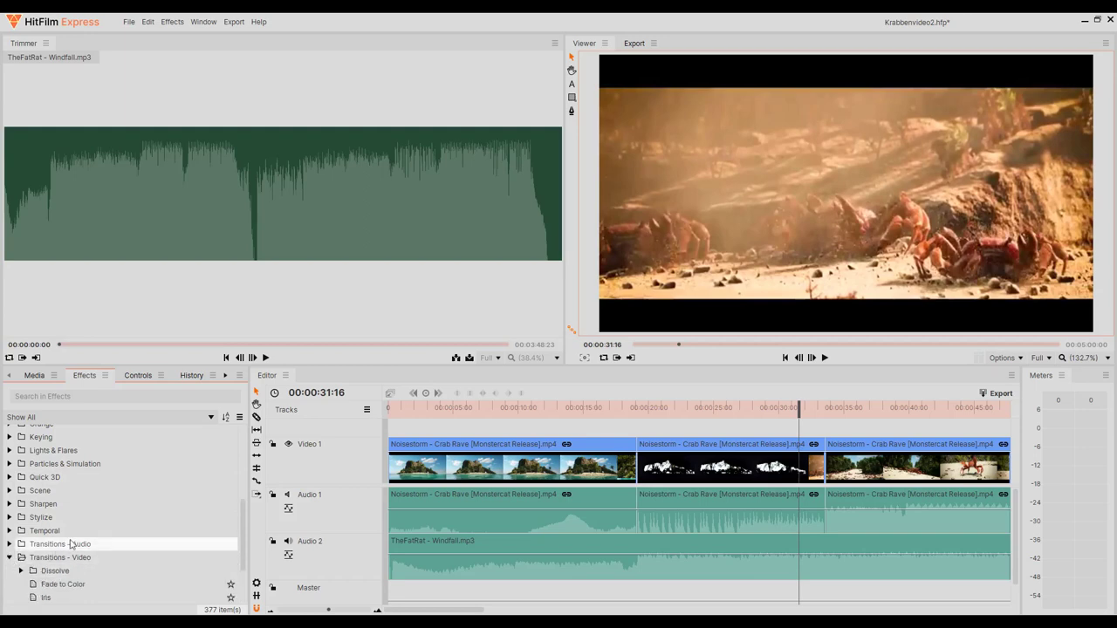
{"action": "scroll", "coordinate": [18, 523], "scroll_direction": "down", "scroll_amount": 3}
{"action": "left_click", "coordinate": [21, 494]}
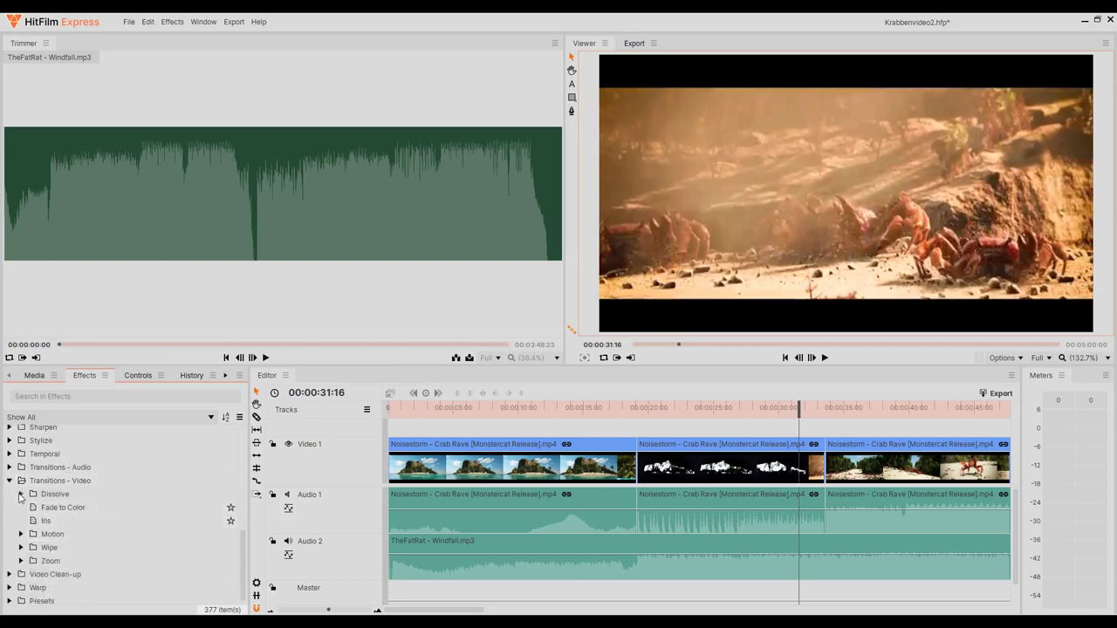
{"action": "left_click", "coordinate": [21, 494]}
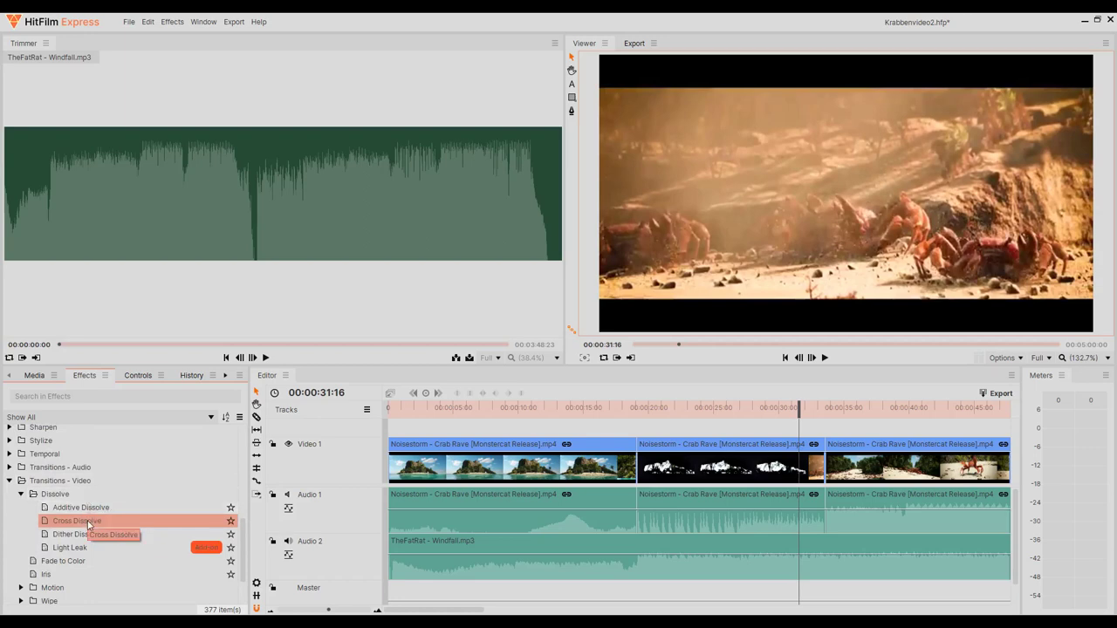
{"action": "mouse_move", "coordinate": [88, 524]}
{"action": "left_mouse_down"}
{"action": "mouse_move", "coordinate": [495, 471]}
{"action": "mouse_move", "coordinate": [826, 445]}
{"action": "mouse_move", "coordinate": [698, 475]}
{"action": "mouse_move", "coordinate": [100, 540]}
{"action": "mouse_move", "coordinate": [78, 526]}
{"action": "mouse_move", "coordinate": [279, 517]}
{"action": "mouse_move", "coordinate": [825, 446]}
{"action": "mouse_move", "coordinate": [826, 457]}
{"action": "mouse_move", "coordinate": [827, 447]}
{"action": "left_mouse_up"}
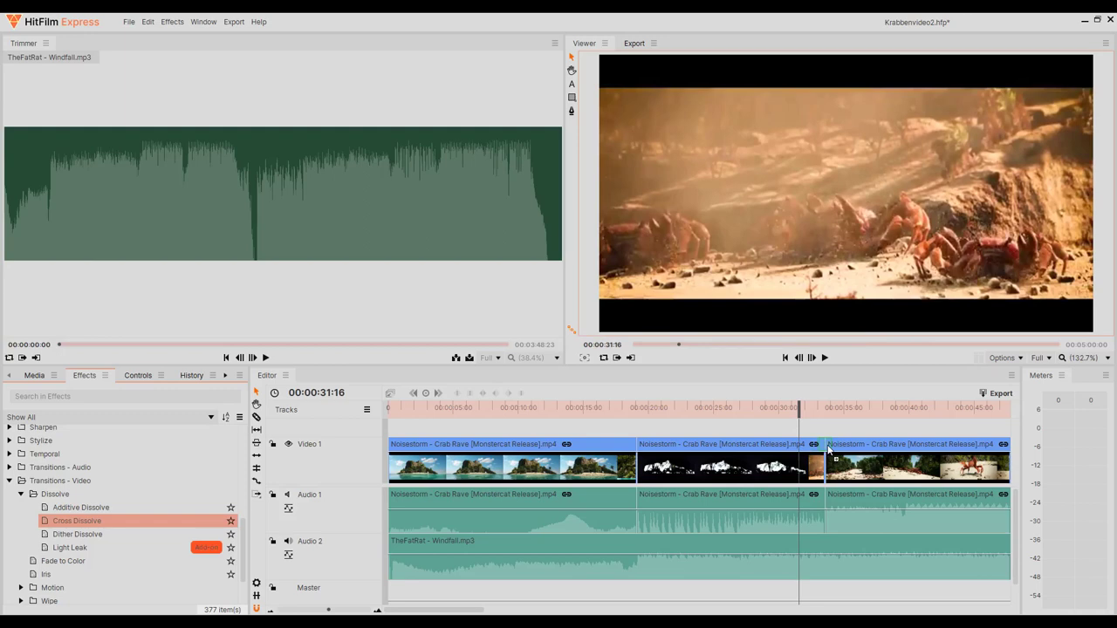
{"action": "left_click_drag", "start_coordinate": [828, 450], "coordinate": [825, 448]}
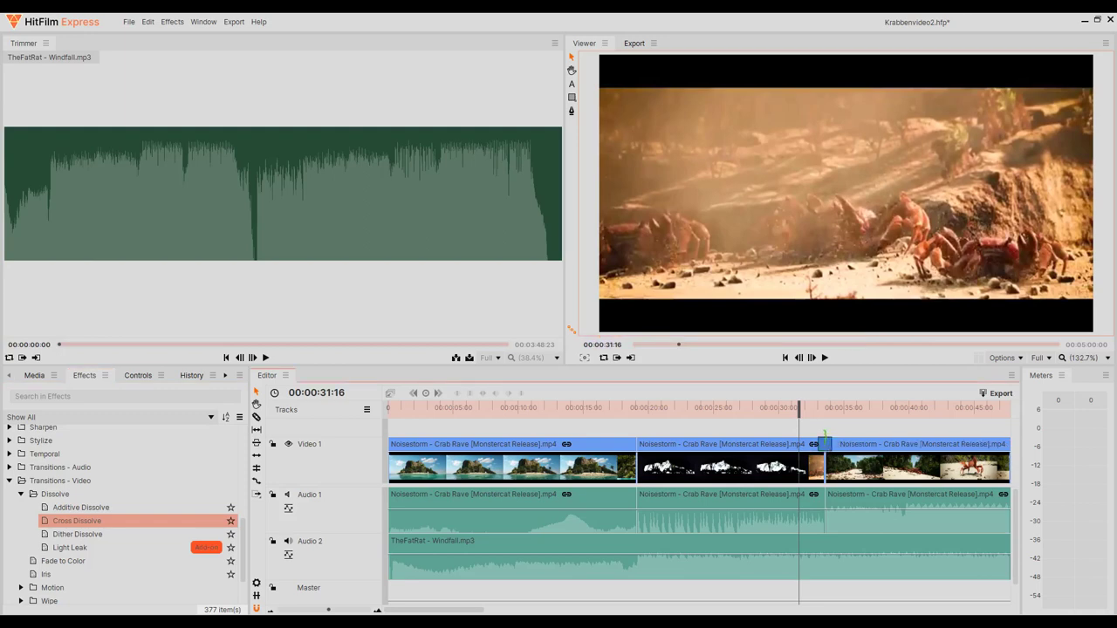
Play from 00:00:32:15 to about 00:00:35:00 to examine the Cross Dissolve between the second and third Crab Rave parts.
{"action": "left_click", "coordinate": [810, 408]}
{"action": "scroll", "coordinate": [811, 471], "scroll_direction": "up", "scroll_amount": 5}
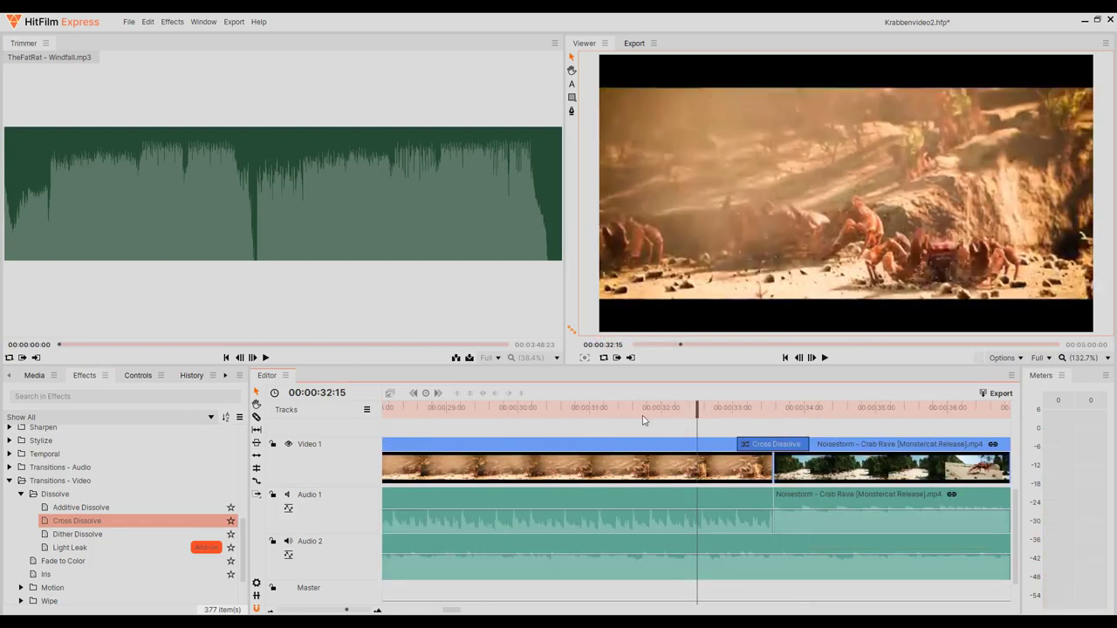
{"action": "key", "text": "space"}
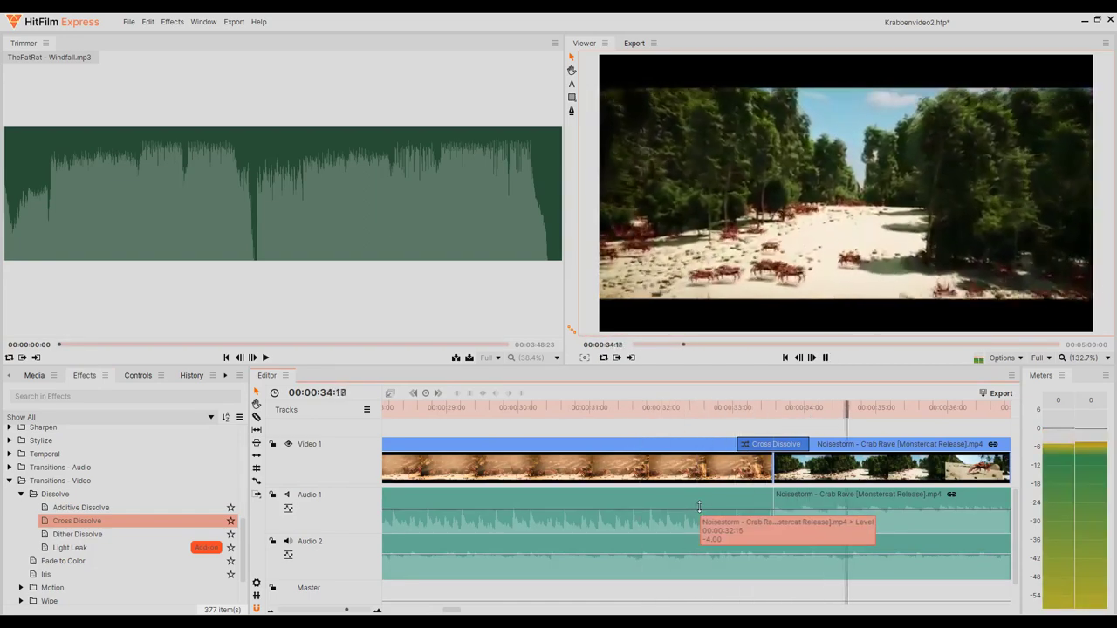
{"action": "key", "text": "space"}
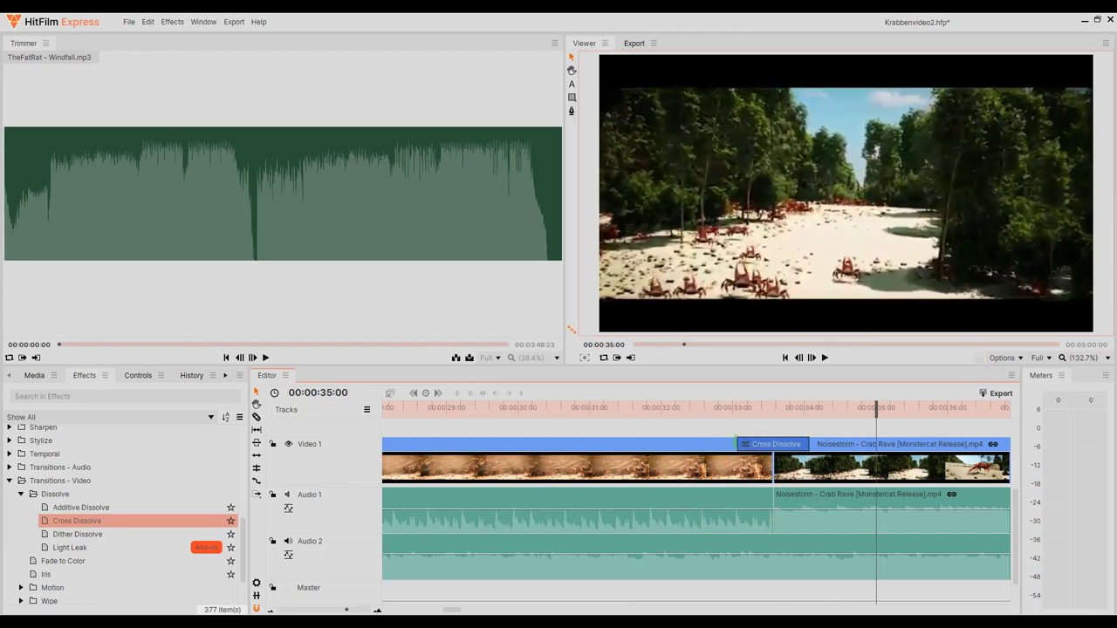
Lengthen the Cross Dissolve between the second and third parts to start at about 00:00:32:13, and play across it.
{"action": "left_click_drag", "start_coordinate": [737, 443], "coordinate": [692, 443]}
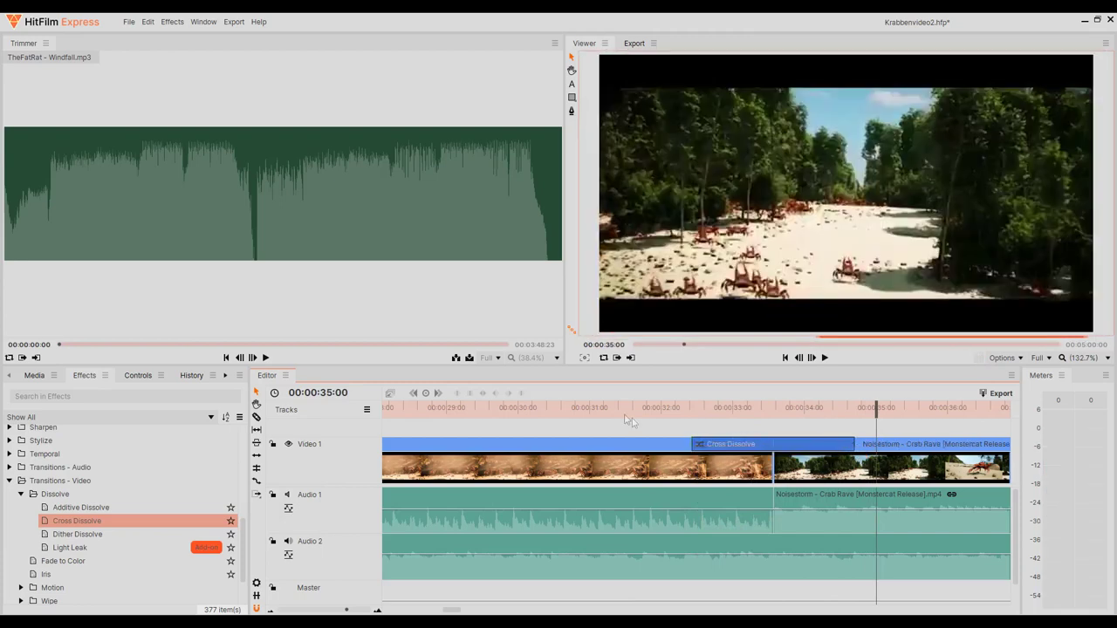
{"action": "left_click", "coordinate": [620, 415]}
{"action": "key", "text": "space"}
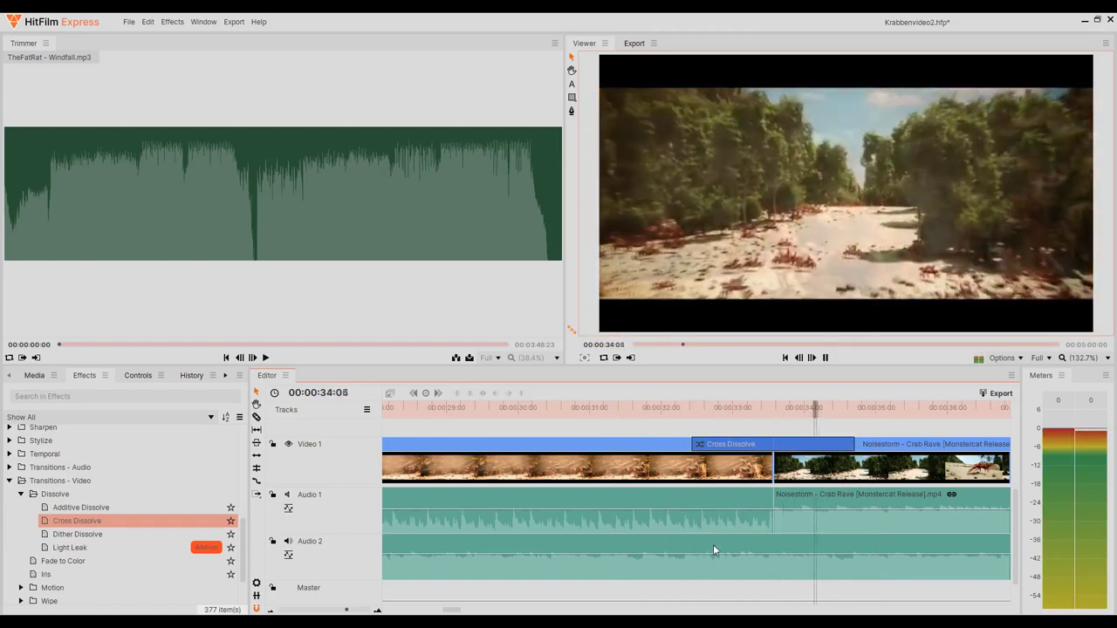
{"action": "key", "text": "space"}
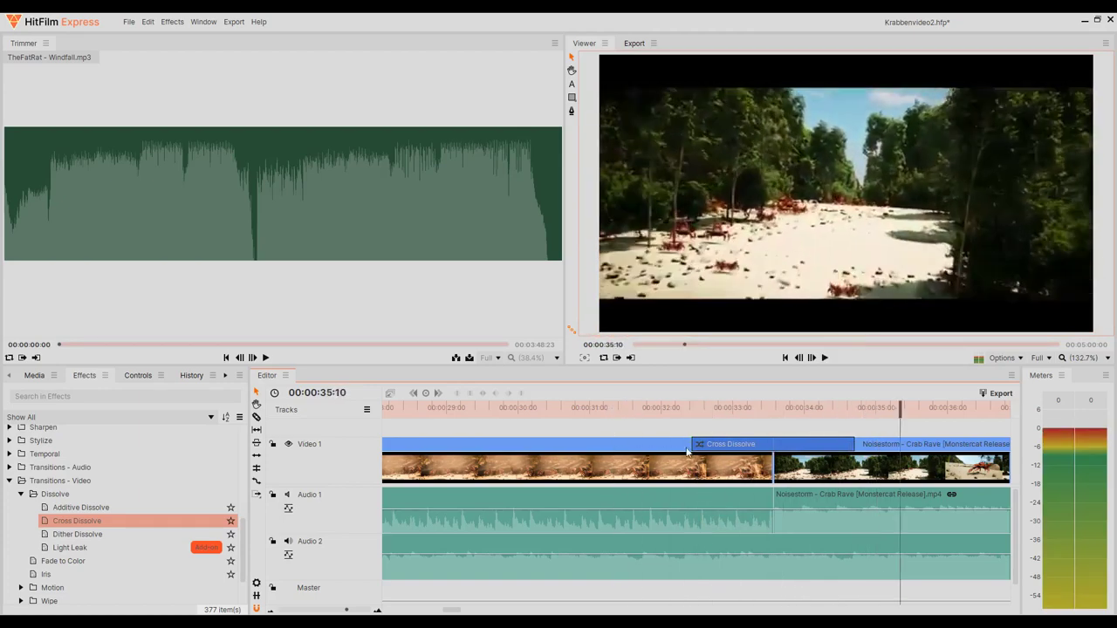
Shorten the same Cross Dissolve so it starts at 00:00:33:12, and play across it to compare the effect.
{"action": "left_click_drag", "start_coordinate": [689, 443], "coordinate": [760, 446]}
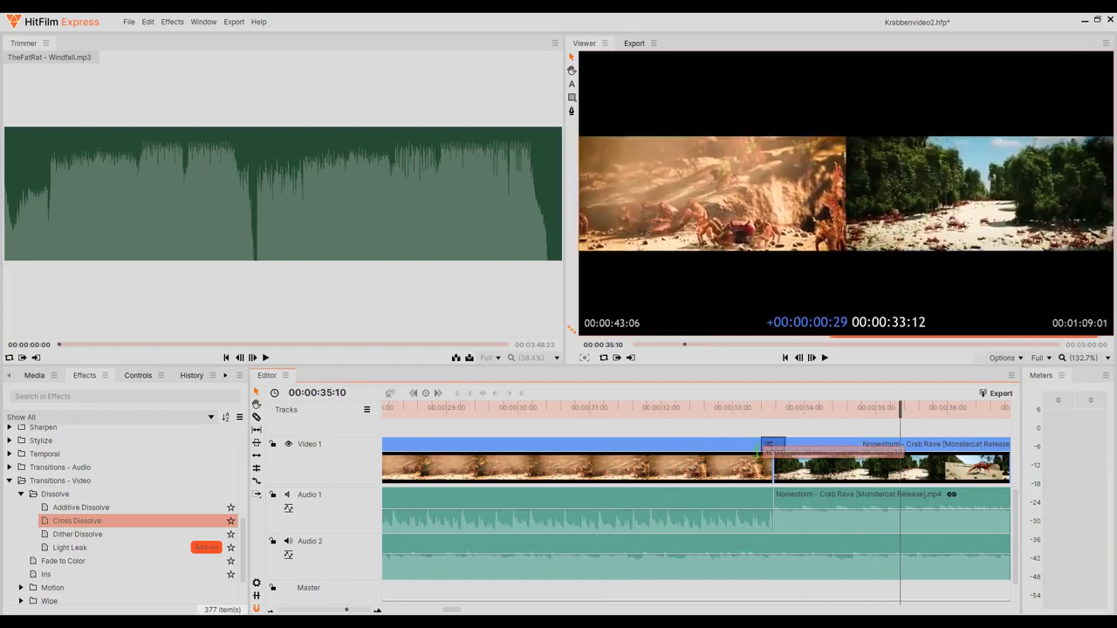
{"action": "left_click", "coordinate": [629, 408]}
{"action": "key", "text": "space"}
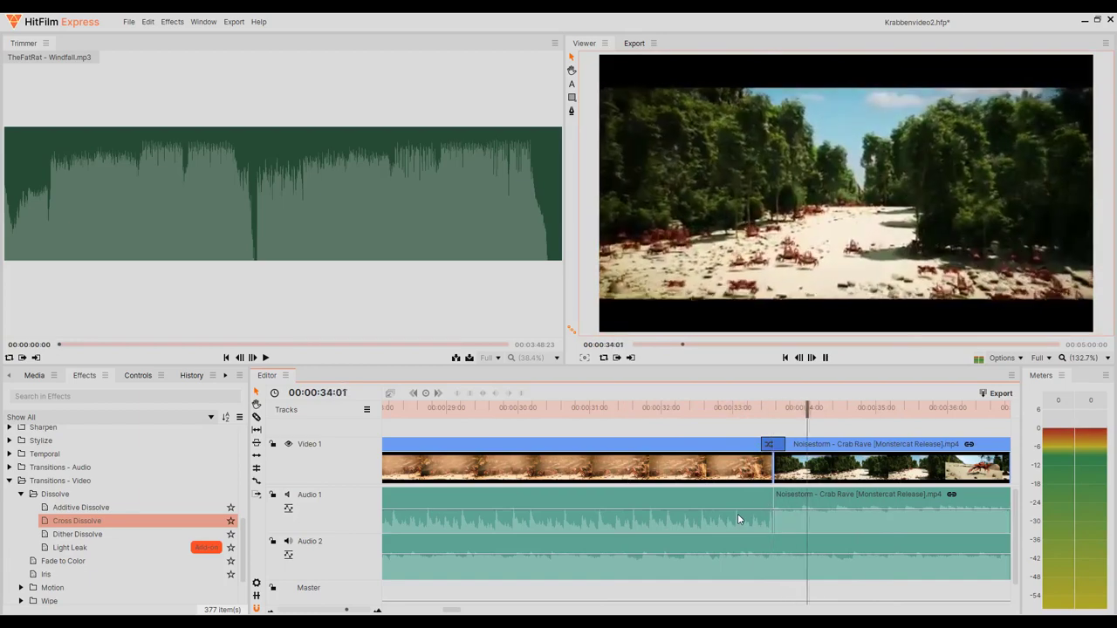
{"action": "key", "text": "space"}
Extend the Cross Dissolve to about two seconds, select the clips on either side of it, and return the playhead to 00:00:31:24.
{"action": "left_click_drag", "start_coordinate": [761, 443], "coordinate": [696, 444]}
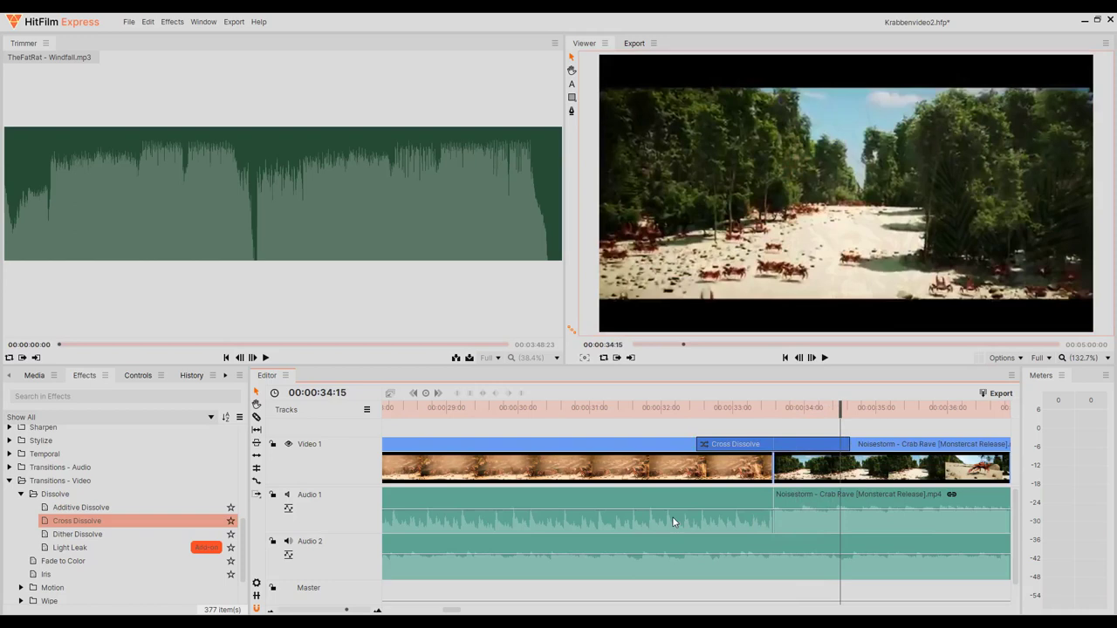
{"action": "left_click", "coordinate": [744, 474]}
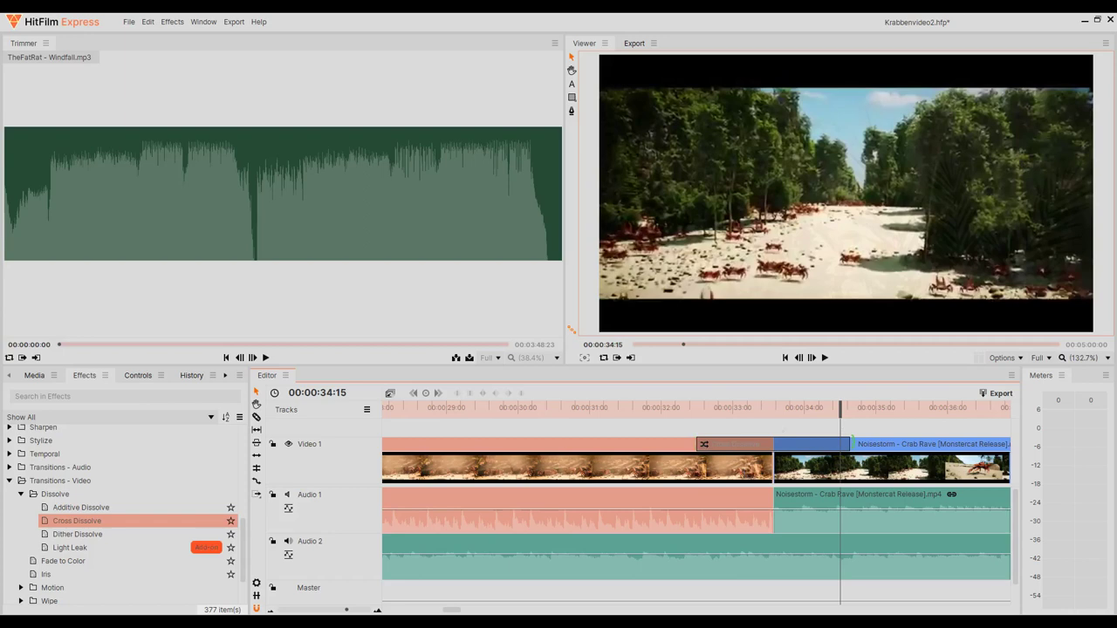
{"action": "left_click", "coordinate": [855, 472]}
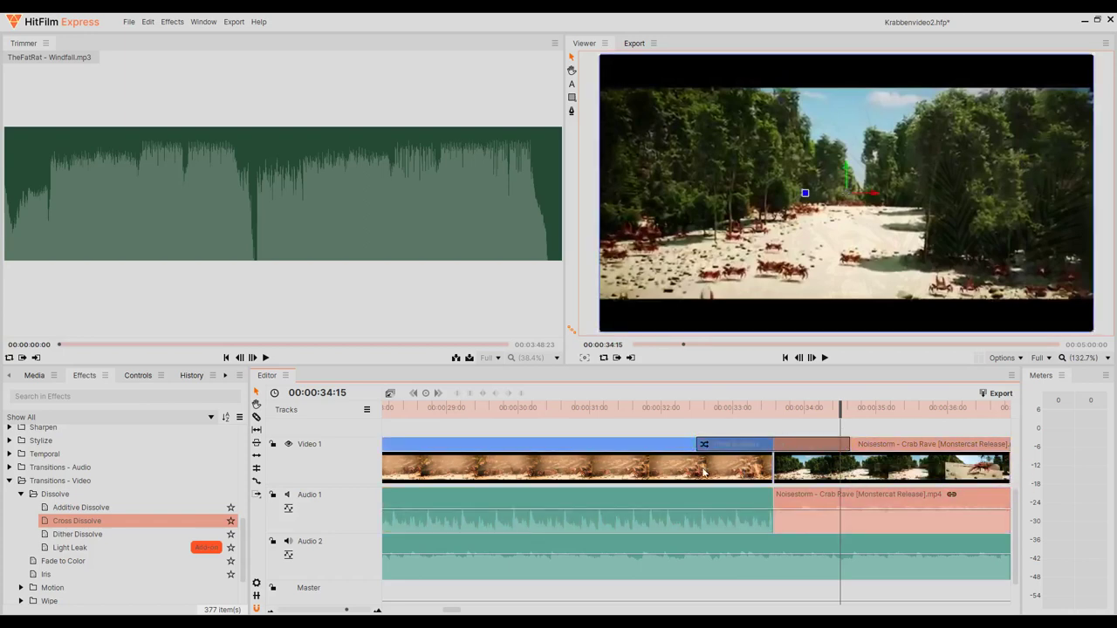
{"action": "left_click", "coordinate": [703, 472]}
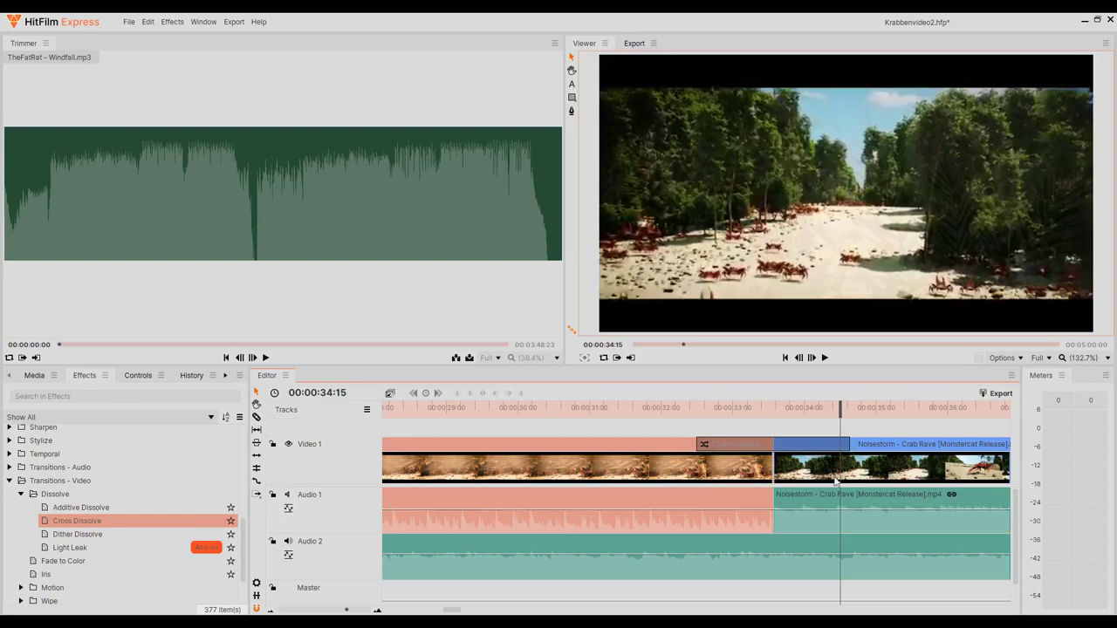
{"action": "left_click", "coordinate": [647, 407]}
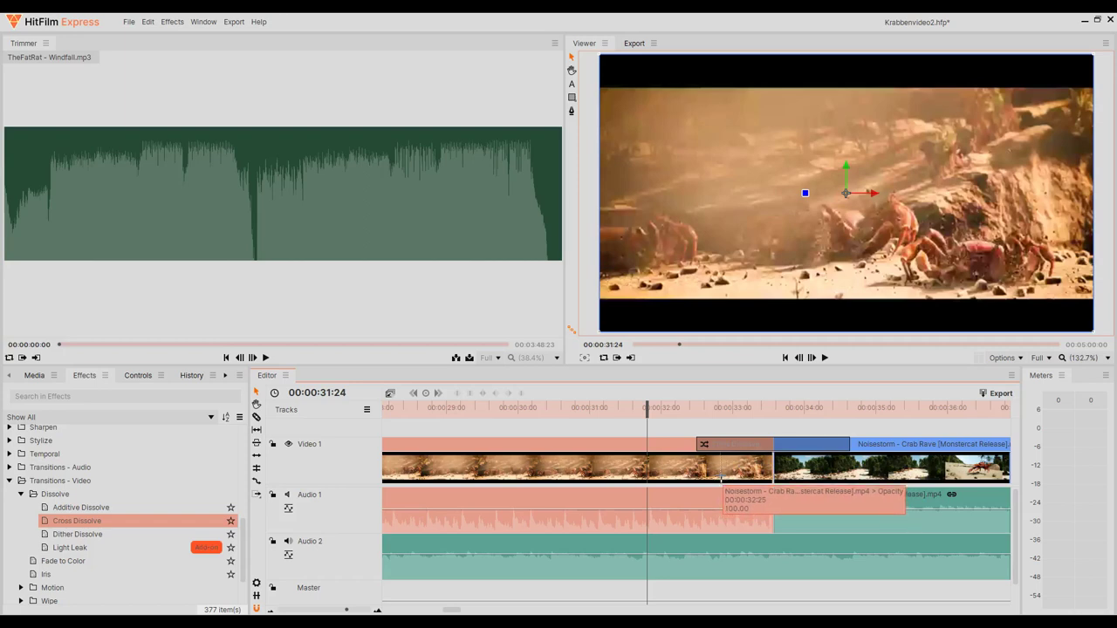
Add a Cross Dissolve at the cut between the third and fourth Crab Rave parts and lengthen it to about three seconds.
{"action": "scroll", "coordinate": [708, 468], "scroll_direction": "down", "scroll_amount": 10}
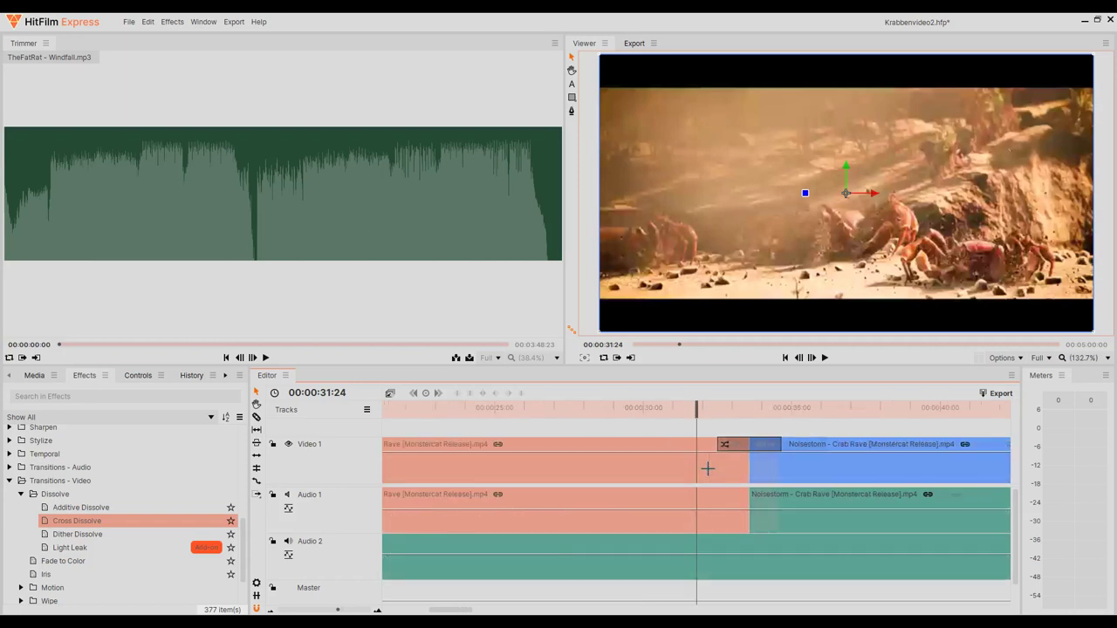
{"action": "left_click", "coordinate": [710, 408]}
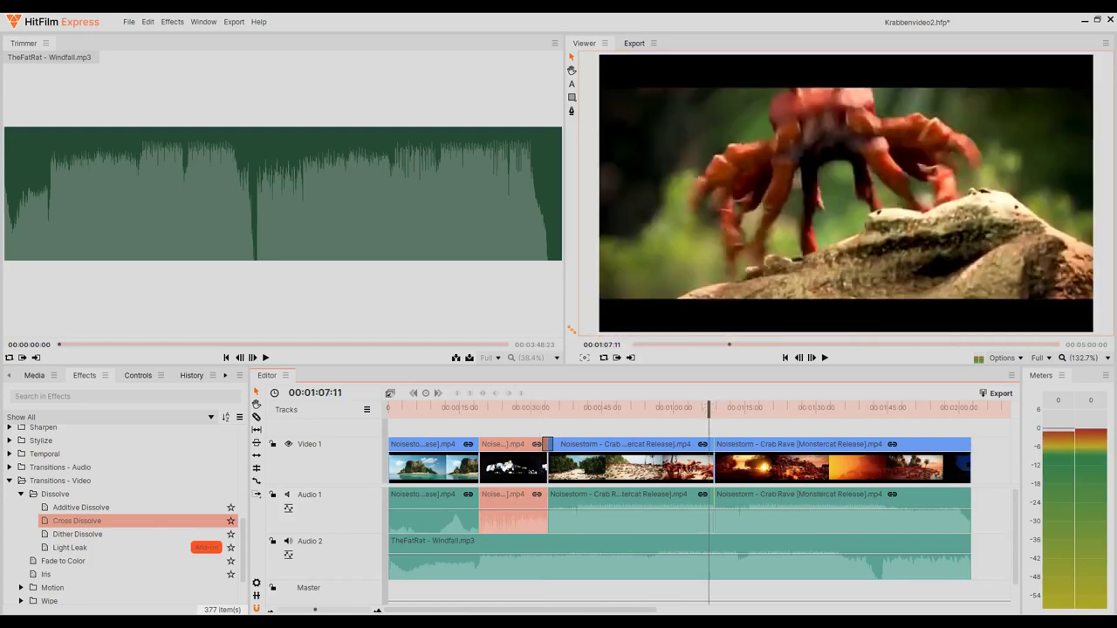
{"action": "scroll", "coordinate": [730, 503], "scroll_direction": "up", "scroll_amount": 5}
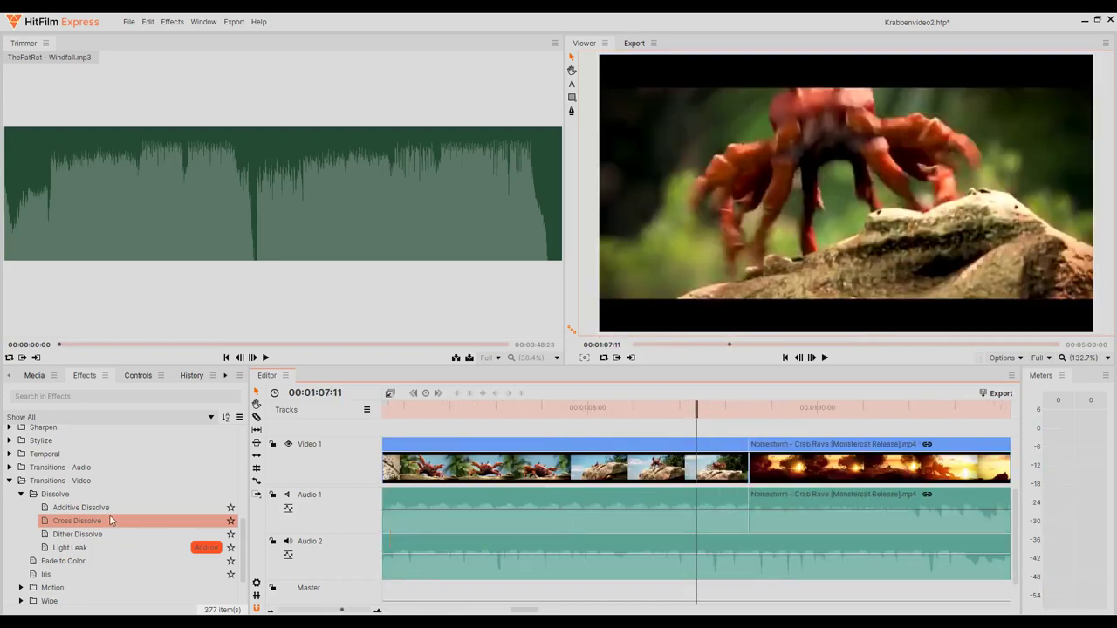
{"action": "left_click_drag", "start_coordinate": [746, 450], "coordinate": [747, 450]}
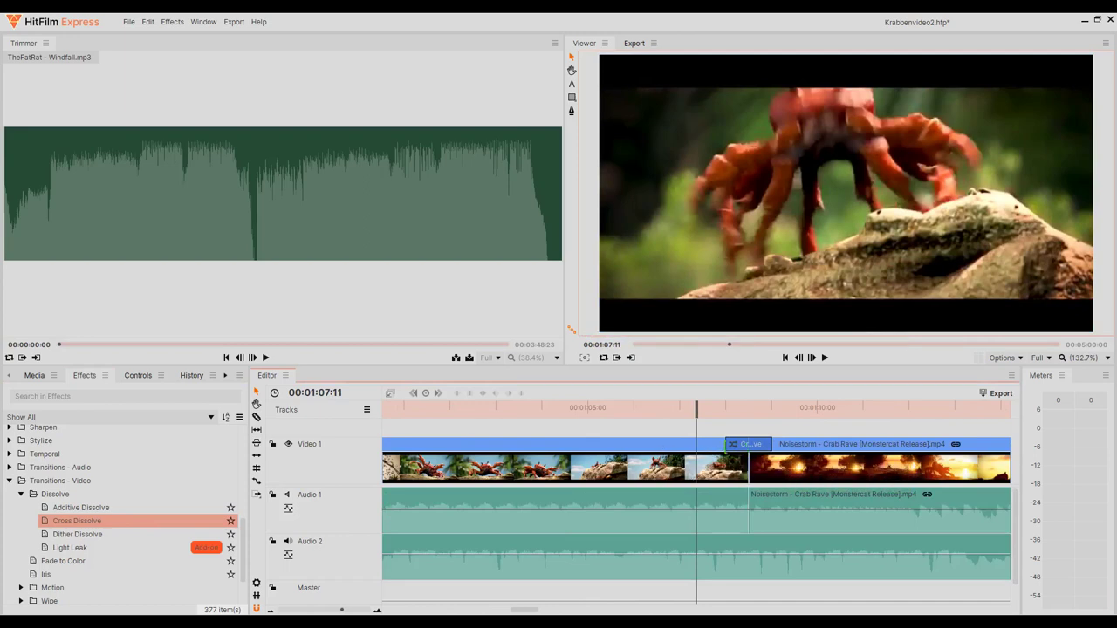
{"action": "left_click_drag", "start_coordinate": [725, 444], "coordinate": [676, 444]}
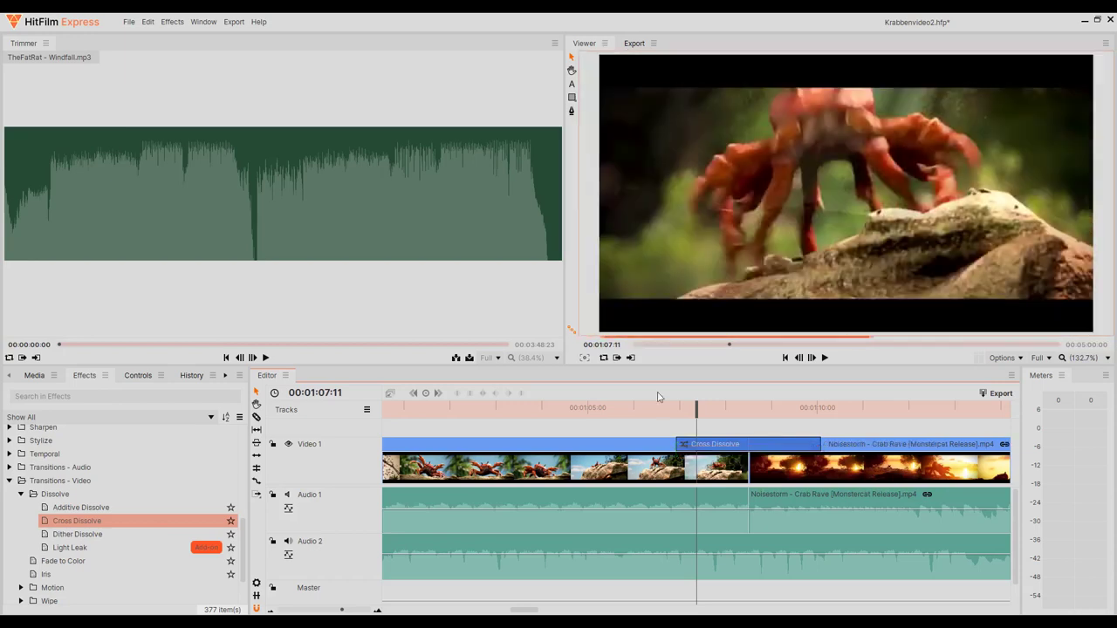
Play the Cross Dissolve into the sunset scene and stop the playback at 00:01:18:04.
{"action": "left_click", "coordinate": [653, 408]}
{"action": "left_click", "coordinate": [544, 406]}
{"action": "key", "text": "space"}
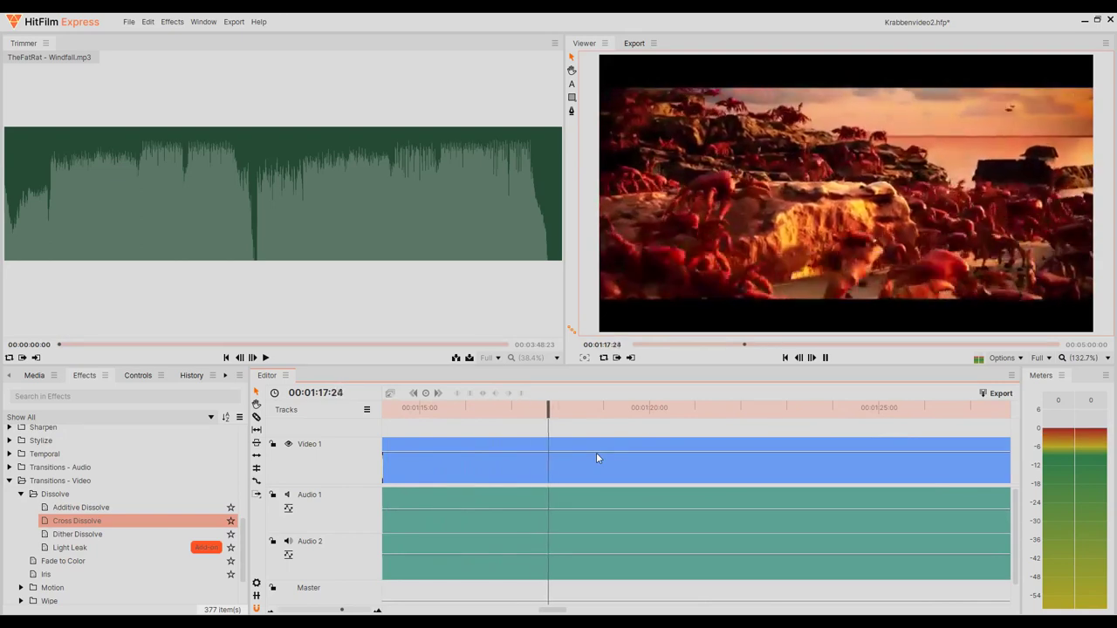
{"action": "key", "text": "space"}
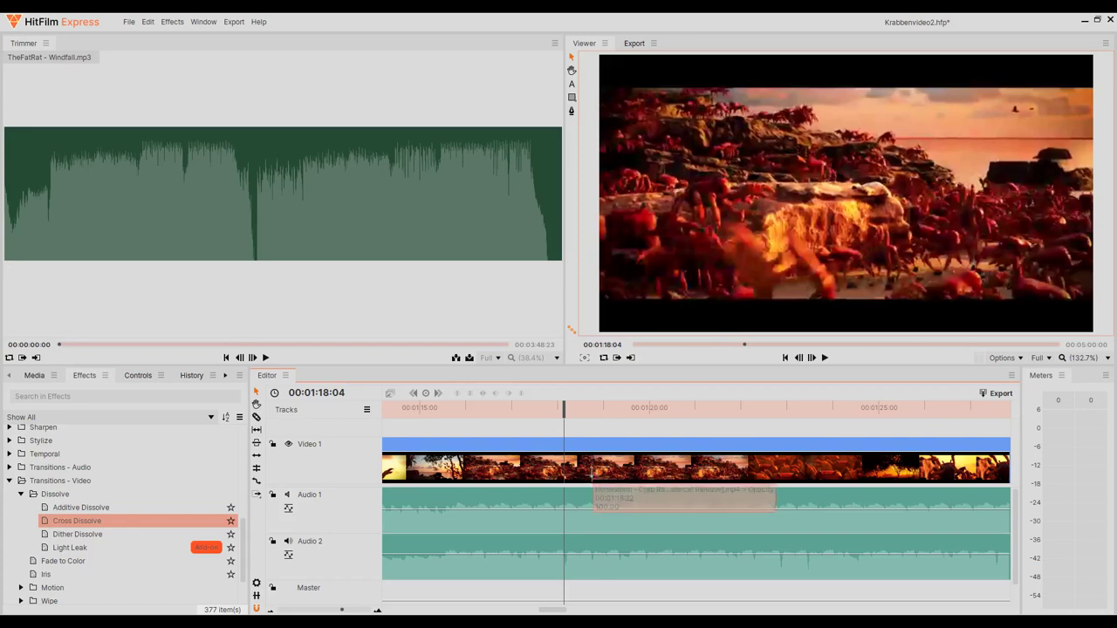
Play the video's ending from about 00:01:59:29 past the last clip, and return the playhead to 00:01:57:17.
{"action": "left_click_drag", "start_coordinate": [592, 469], "coordinate": [616, 465]}
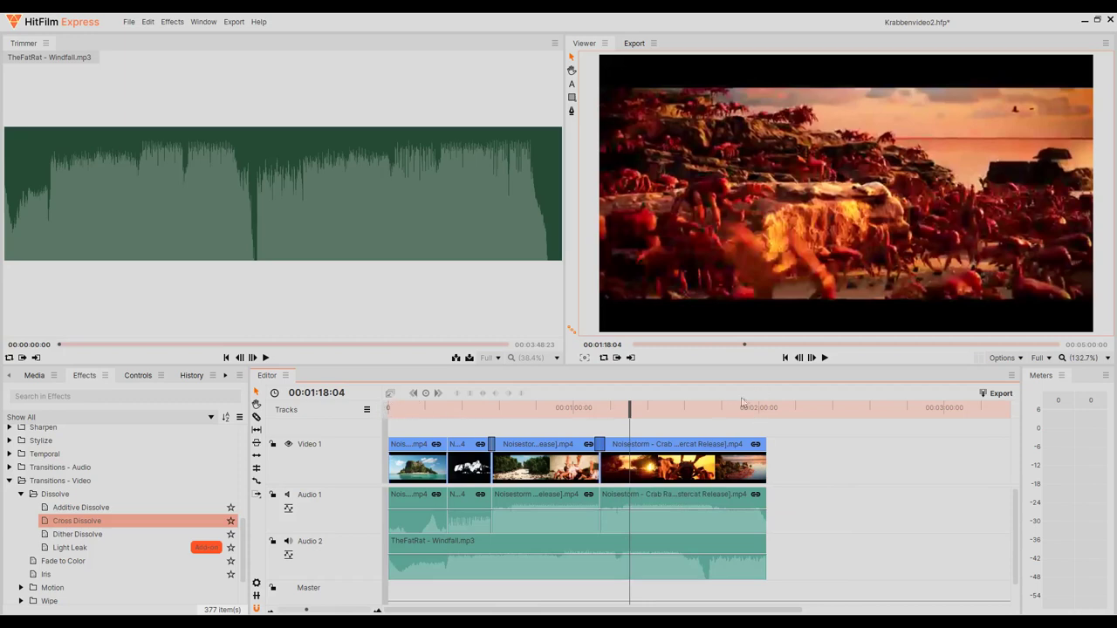
{"action": "left_click", "coordinate": [758, 411]}
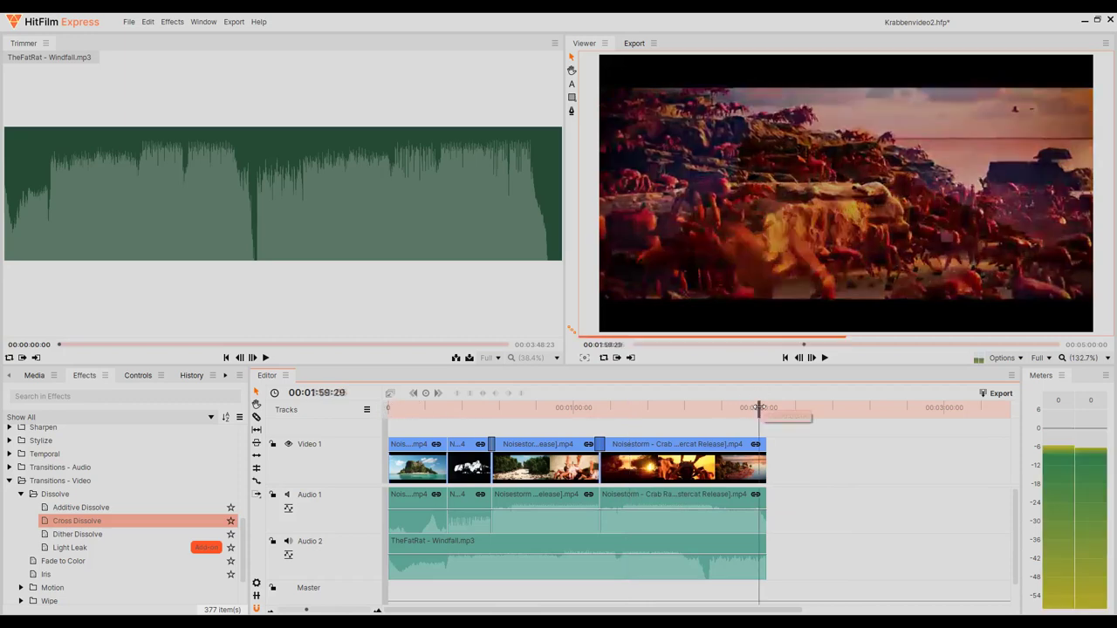
{"action": "scroll", "coordinate": [781, 456], "scroll_direction": "up", "scroll_amount": 5}
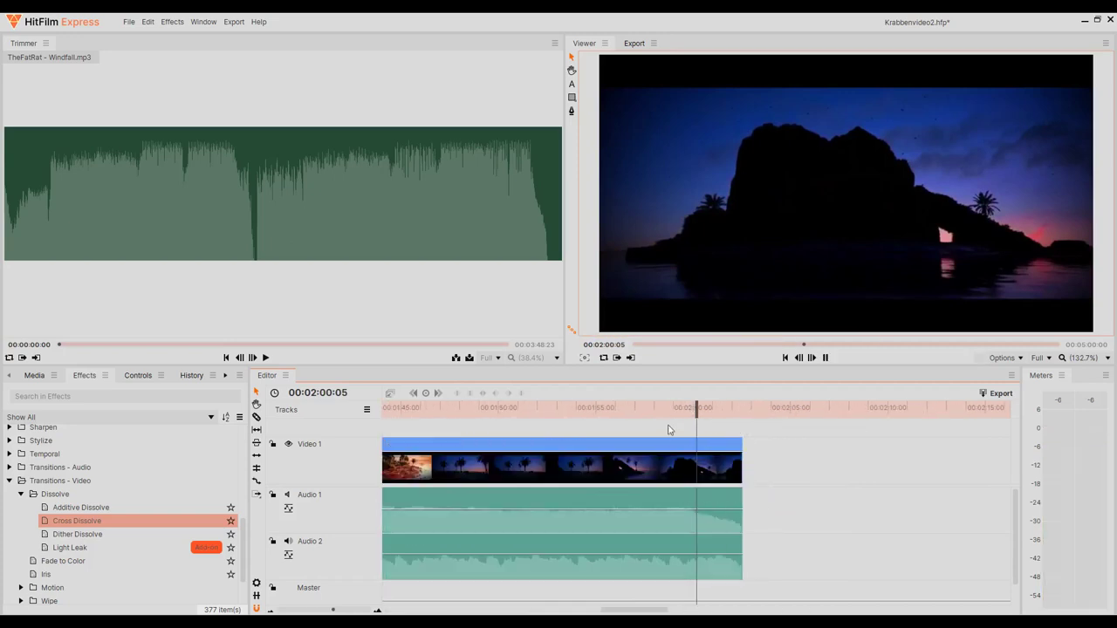
{"action": "key", "text": "space"}
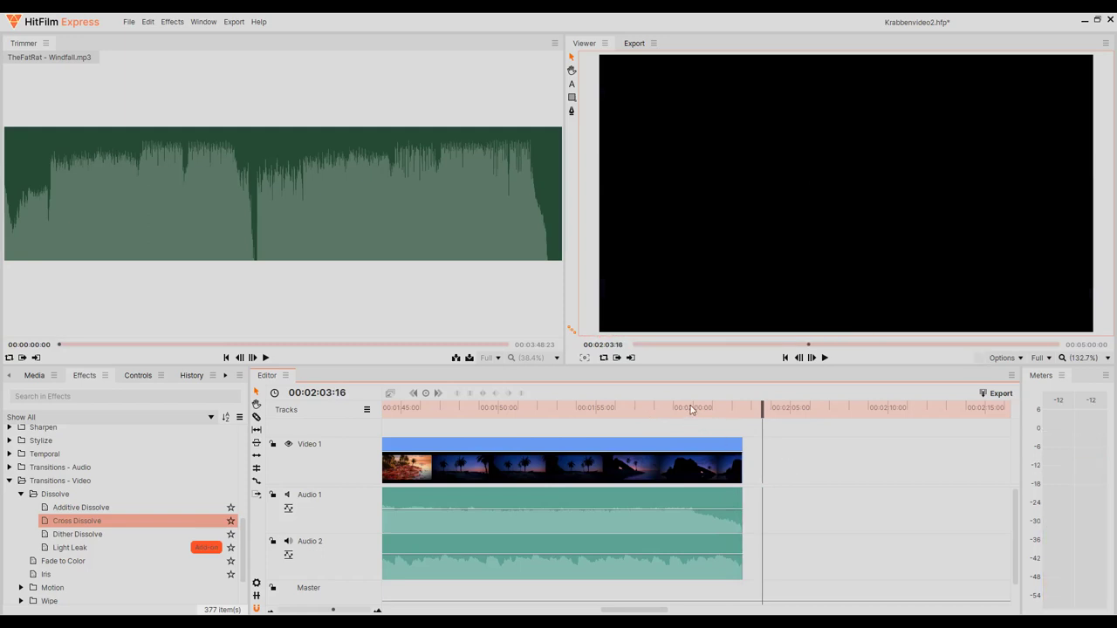
{"action": "left_click", "coordinate": [646, 414]}
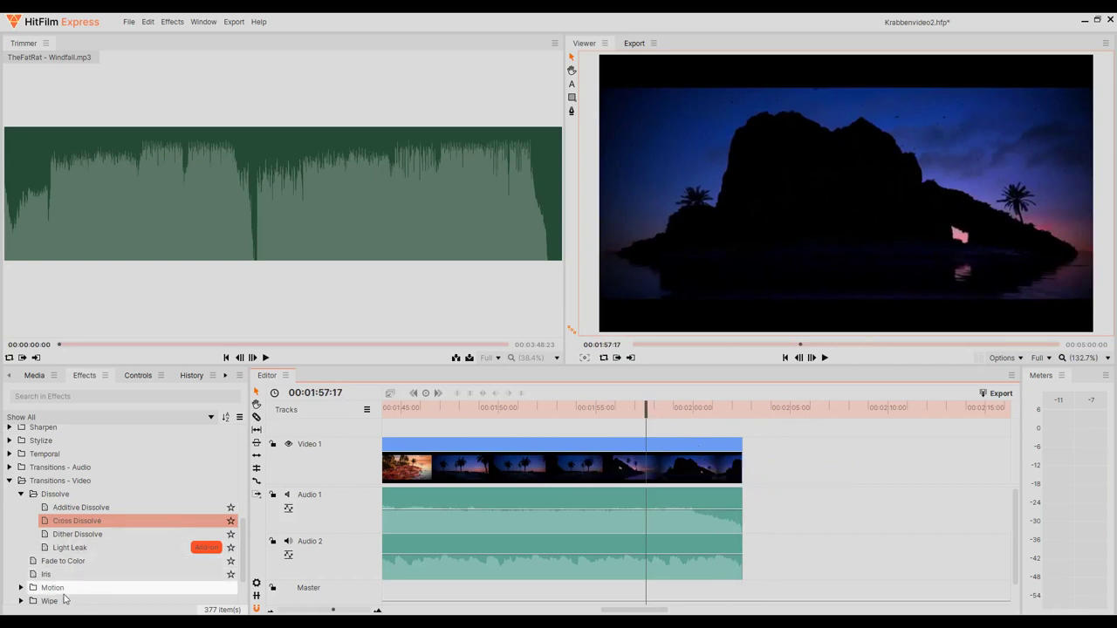
Browse the available video transitions and add a Dither Dissolve at the end of the last Crab Rave clip.
{"action": "left_click", "coordinate": [68, 507]}
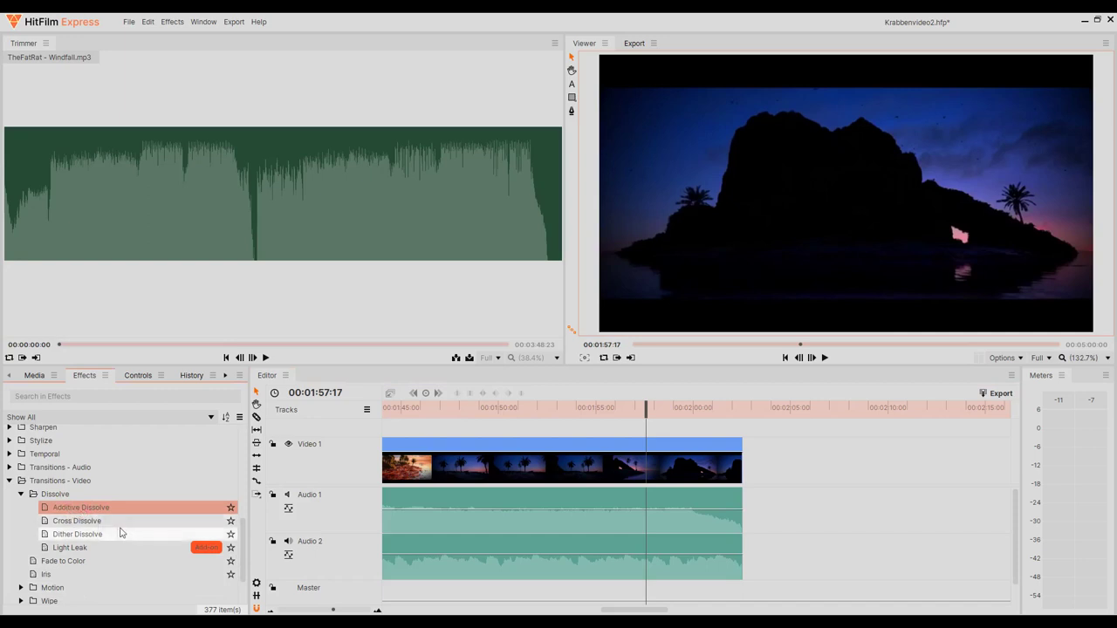
{"action": "scroll", "coordinate": [117, 530], "scroll_direction": "down", "scroll_amount": 1}
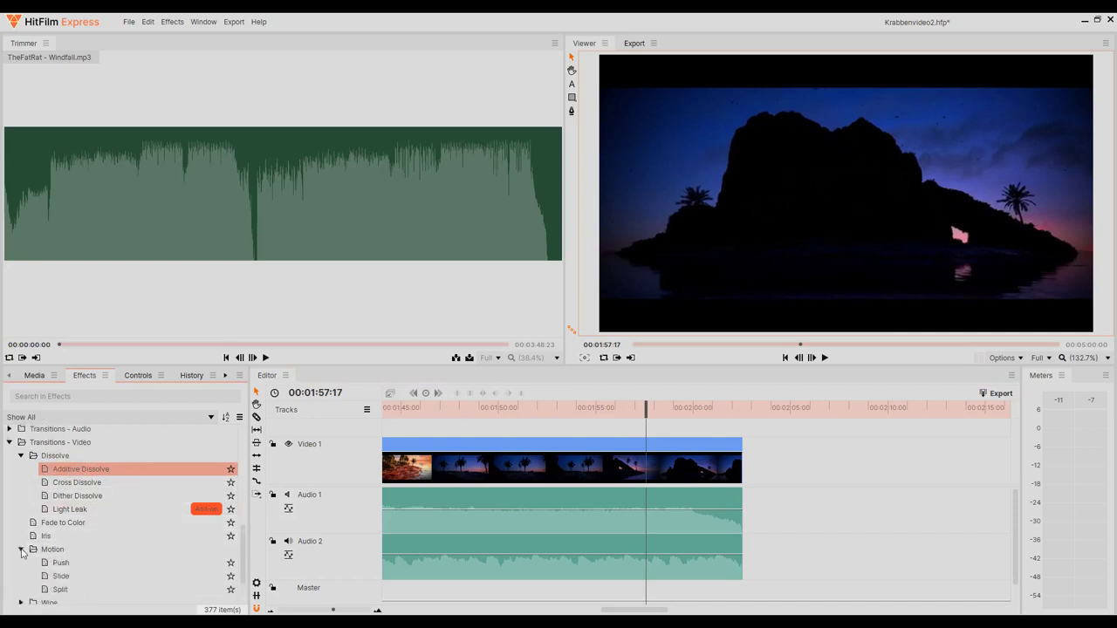
{"action": "left_click", "coordinate": [21, 564]}
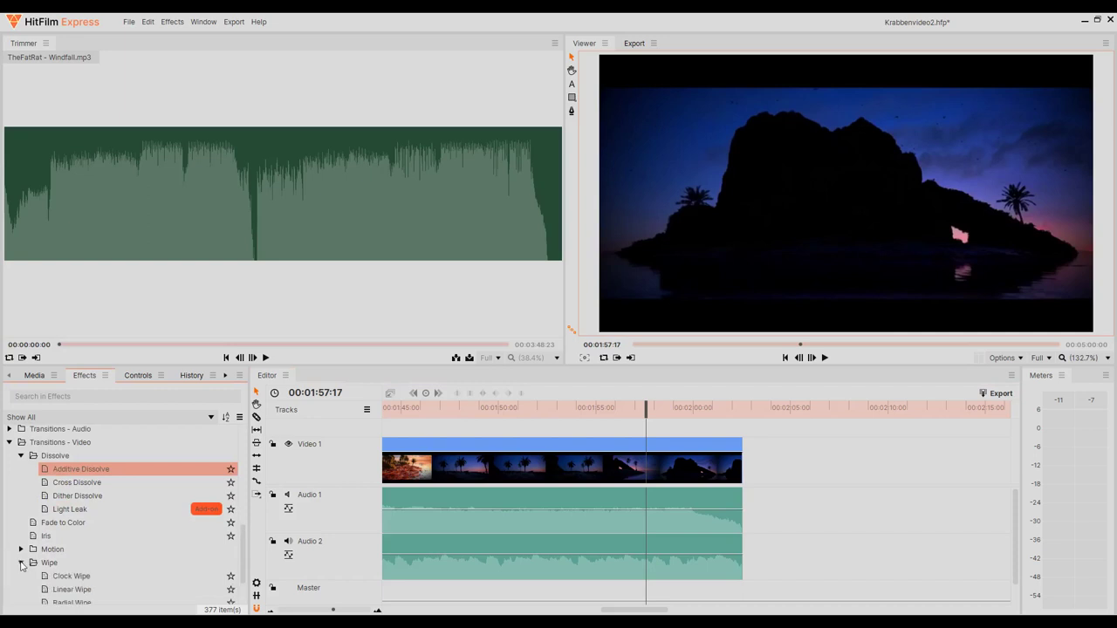
{"action": "scroll", "coordinate": [136, 552], "scroll_direction": "down", "scroll_amount": 1}
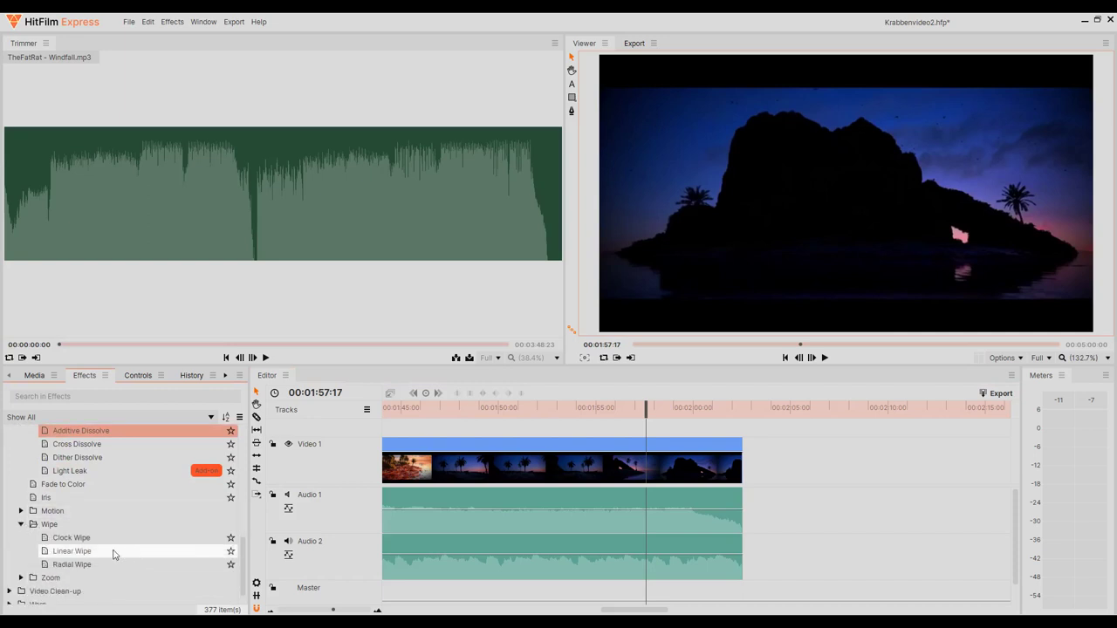
{"action": "scroll", "coordinate": [105, 519], "scroll_direction": "up", "scroll_amount": 1}
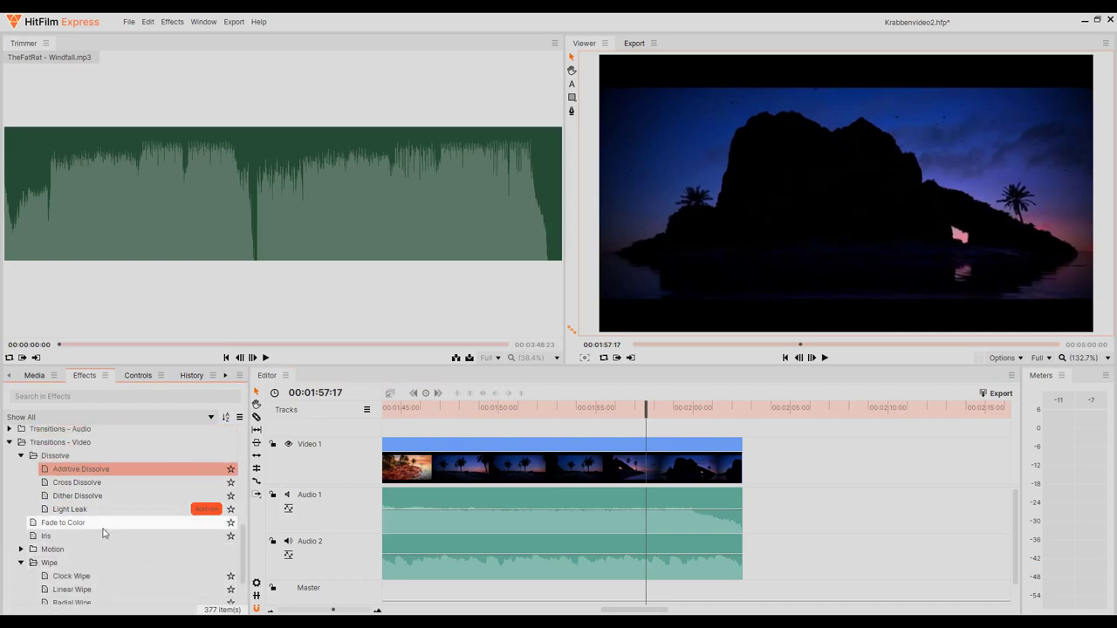
{"action": "left_click", "coordinate": [69, 499]}
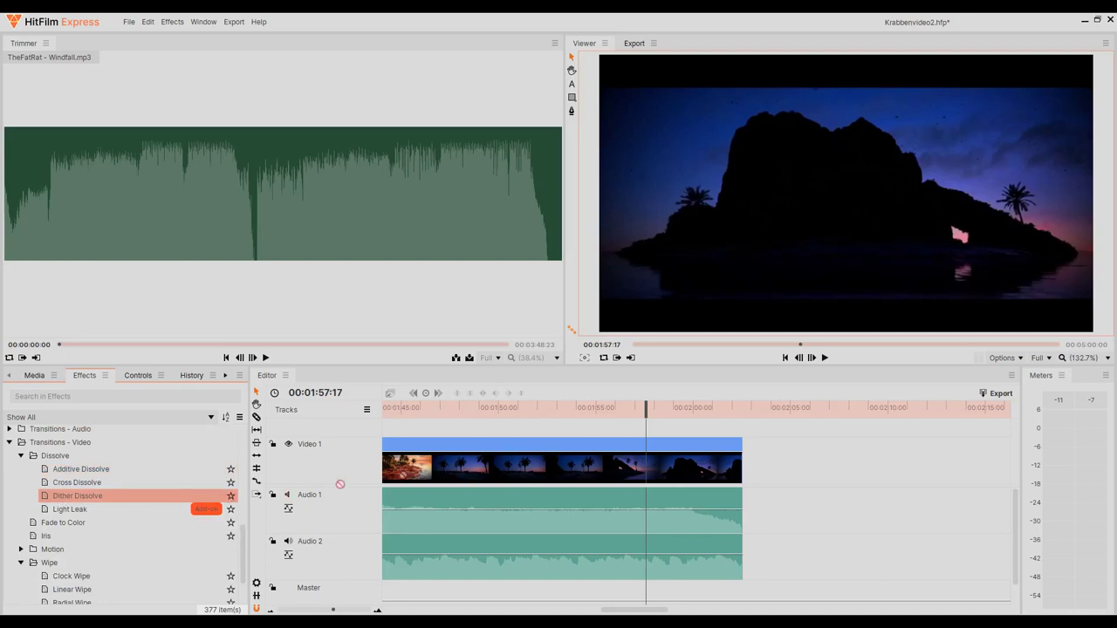
{"action": "left_click_drag", "start_coordinate": [341, 485], "coordinate": [676, 446]}
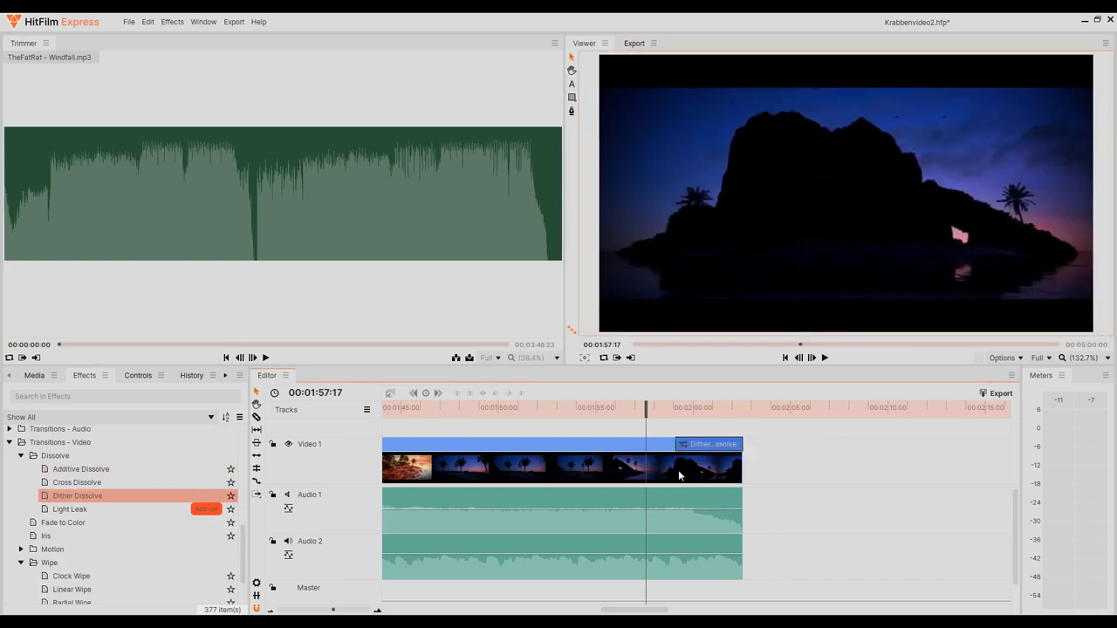
Play the ending from 00:01:57:17 to examine the Dither Dissolve, and return the playhead to 00:01:56:07.
{"action": "key", "text": "space"}
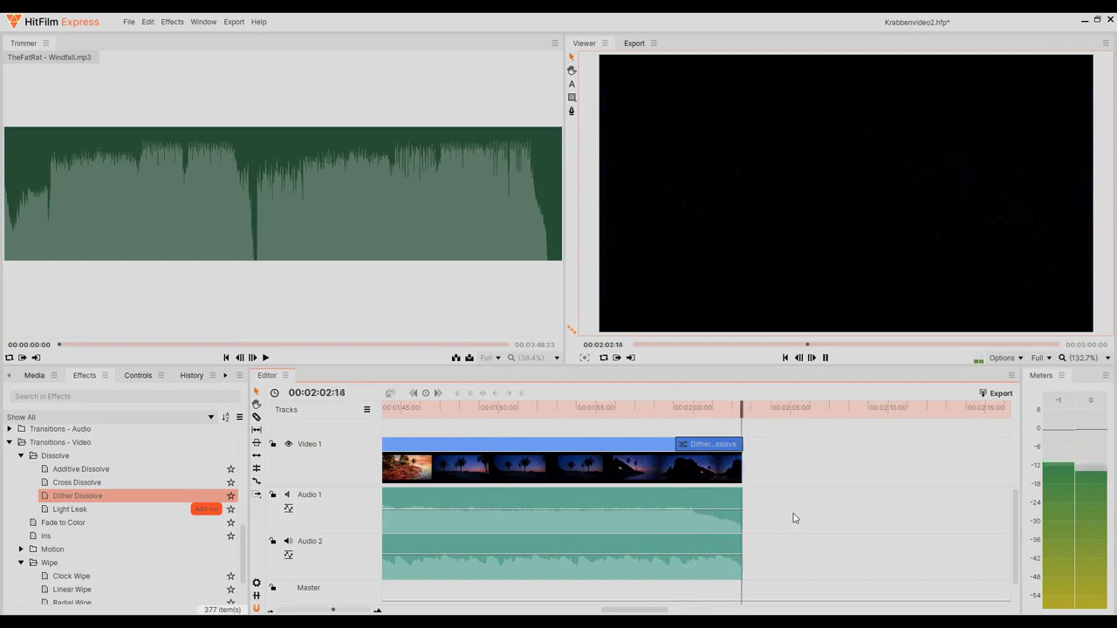
{"action": "key", "text": "space"}
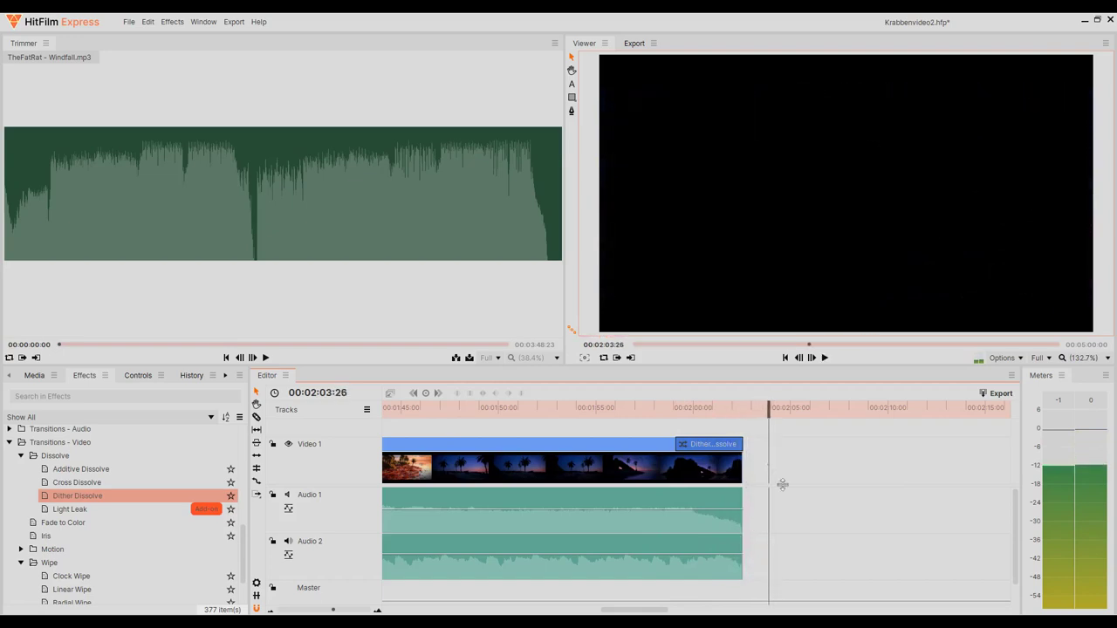
{"action": "left_click", "coordinate": [620, 407]}
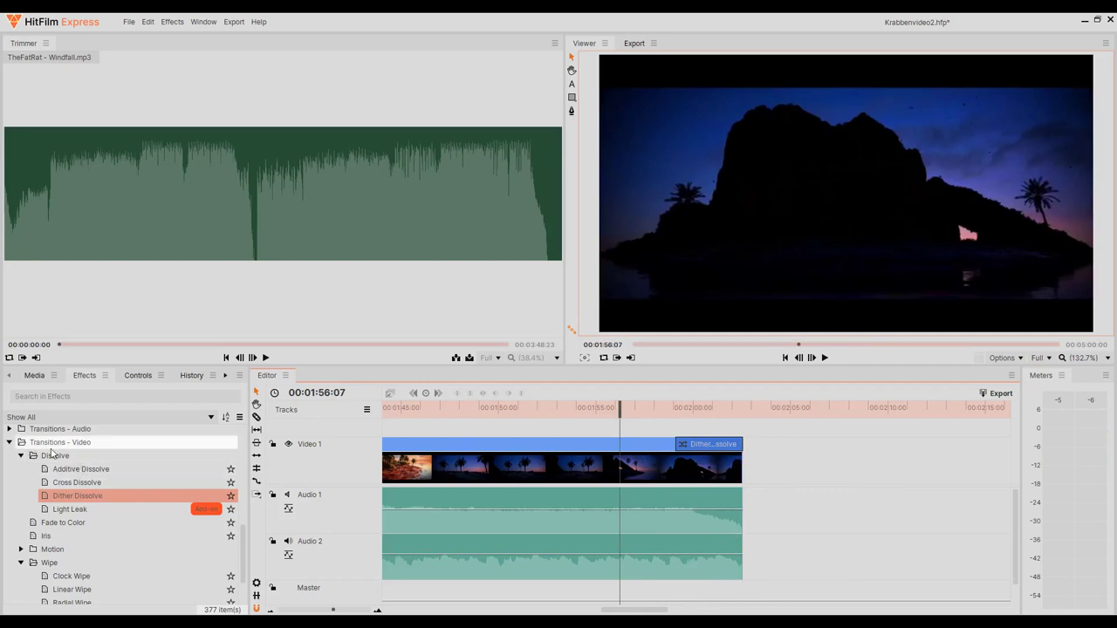
Add an audio Fade at the end of TheFatRat - Windfall on Audio 2, extend it to match the Dither Dissolve's length, and play it.
{"action": "left_click", "coordinate": [11, 444]}
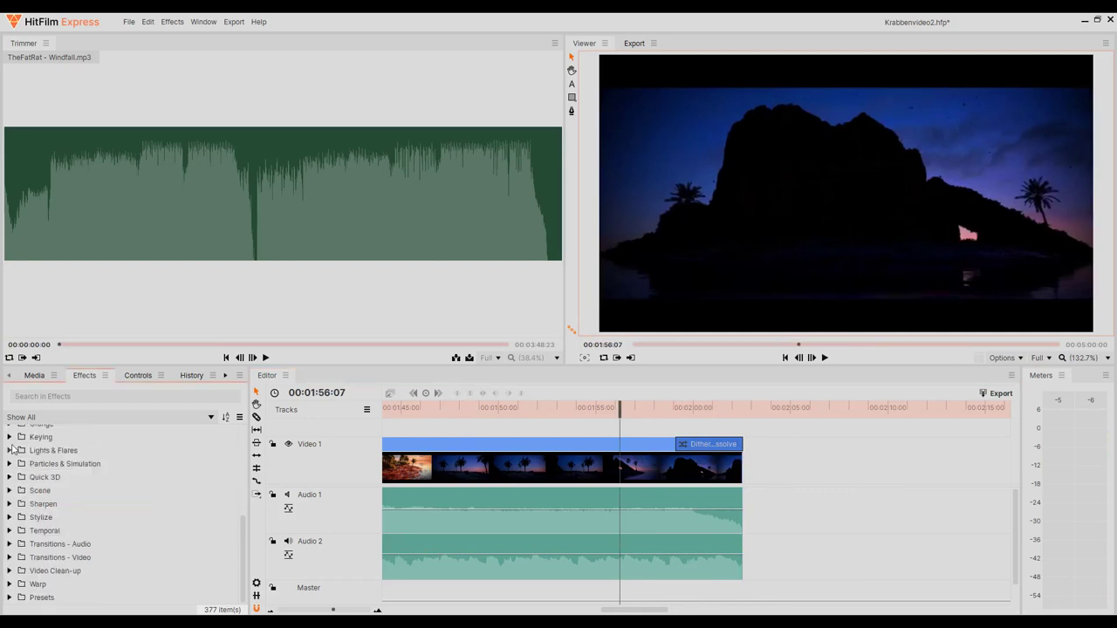
{"action": "left_click", "coordinate": [9, 544]}
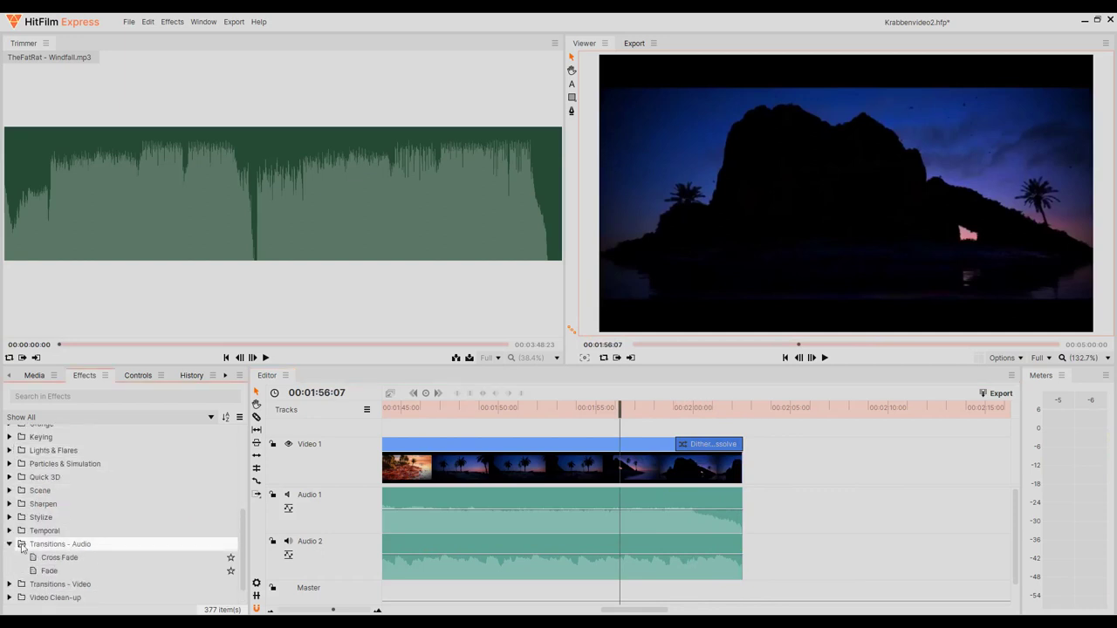
{"action": "left_click", "coordinate": [54, 571]}
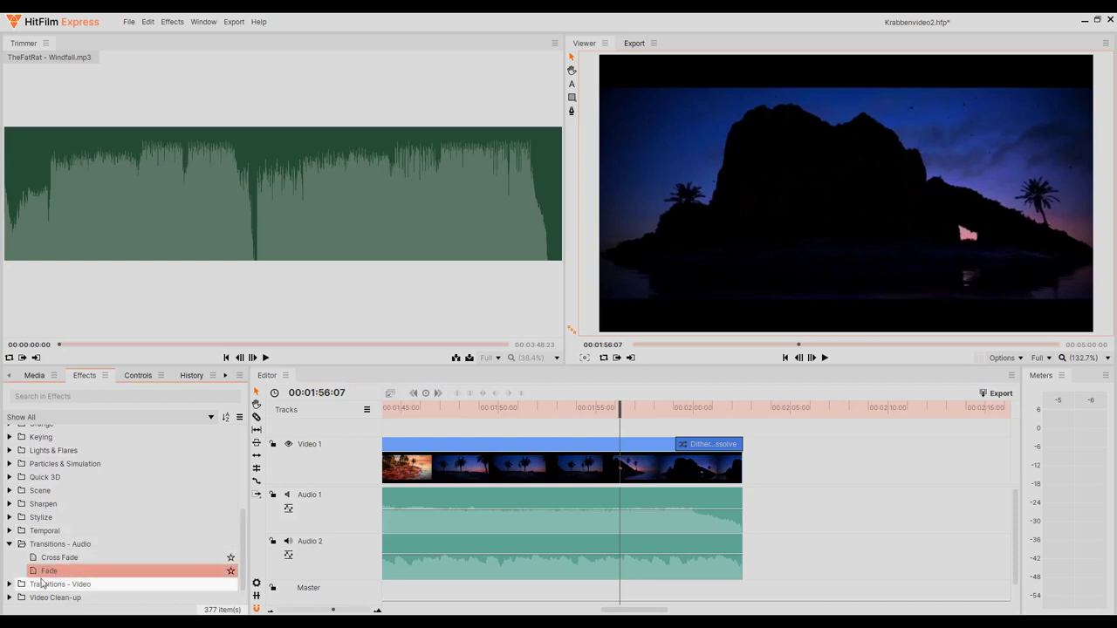
{"action": "left_click_drag", "start_coordinate": [48, 574], "coordinate": [729, 545]}
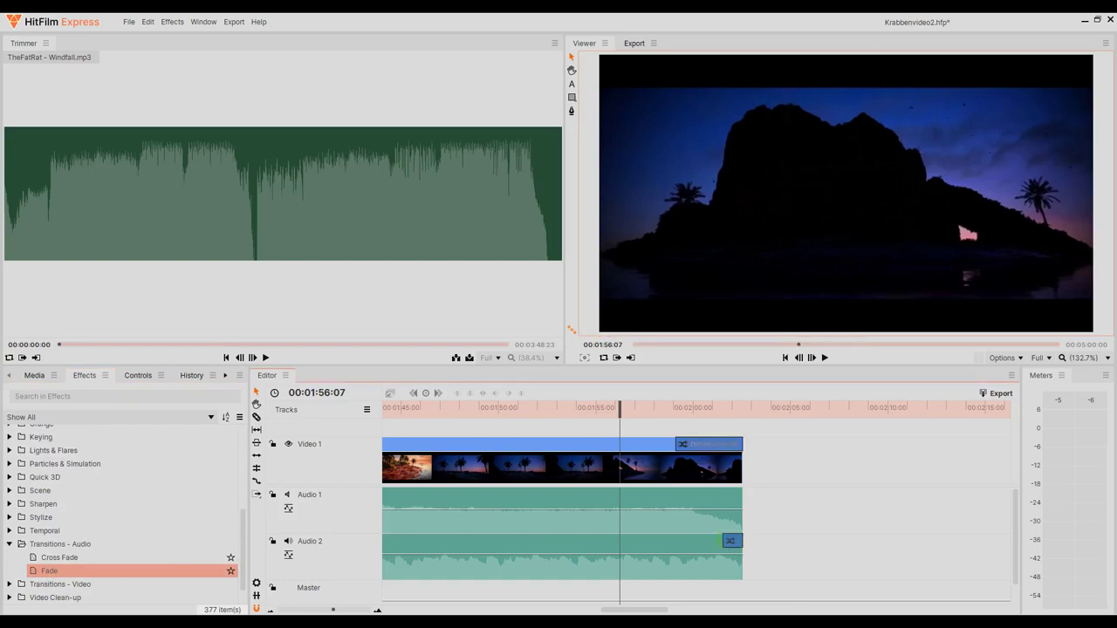
{"action": "left_click_drag", "start_coordinate": [723, 541], "coordinate": [681, 542]}
{"action": "key", "text": "space"}
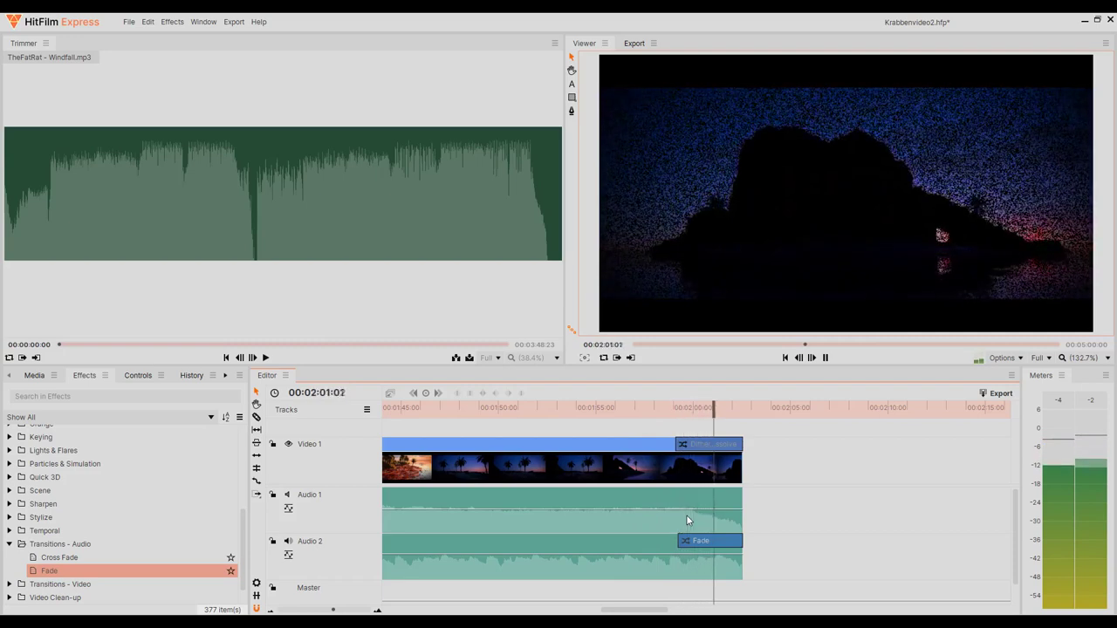
{"action": "key", "text": "space"}
{"action": "left_click_drag", "start_coordinate": [686, 516], "coordinate": [690, 521]}
Add an audio Fade at the start of TheFatRat - Windfall, lengthen it to about 2.3 seconds, and play it from the beginning.
{"action": "left_click", "coordinate": [389, 409]}
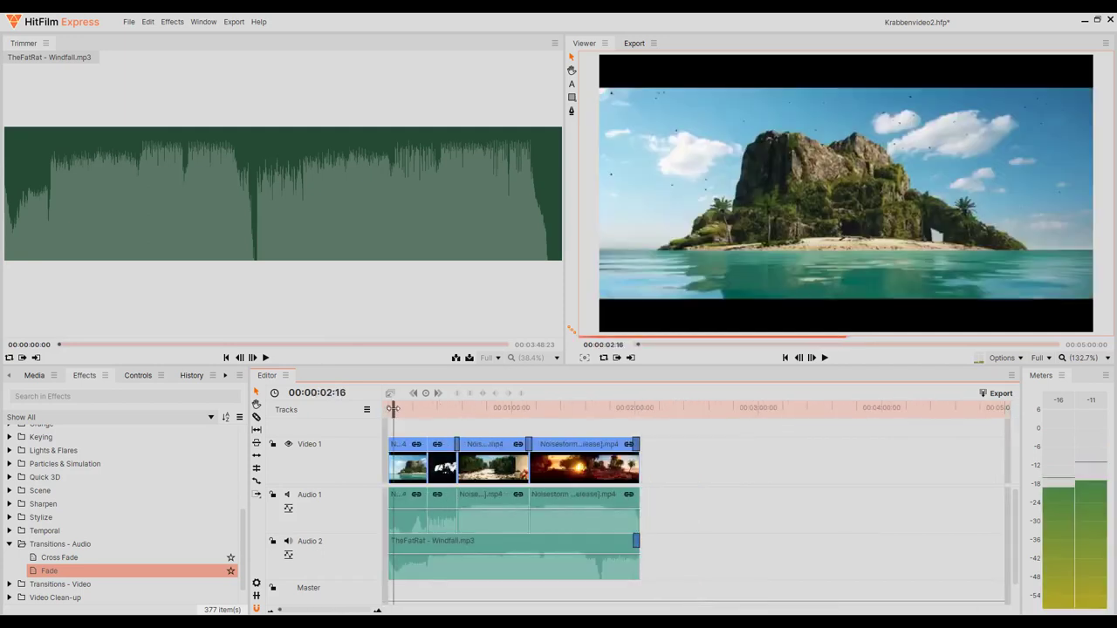
{"action": "scroll", "coordinate": [411, 504], "scroll_direction": "up", "scroll_amount": 8}
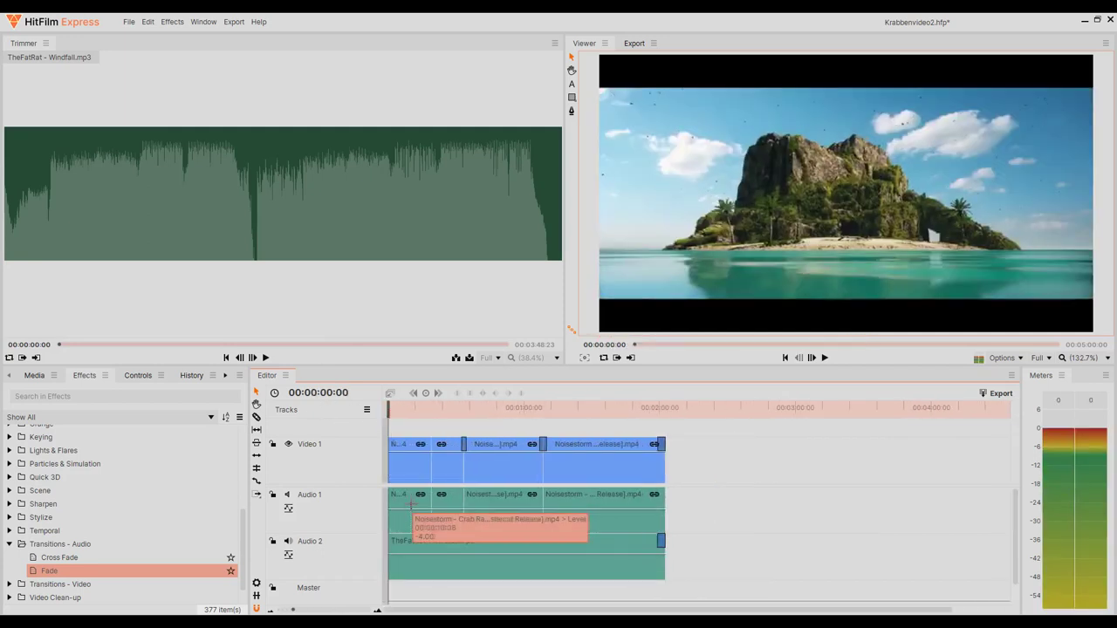
{"action": "scroll", "coordinate": [423, 520], "scroll_direction": "up", "scroll_amount": 2}
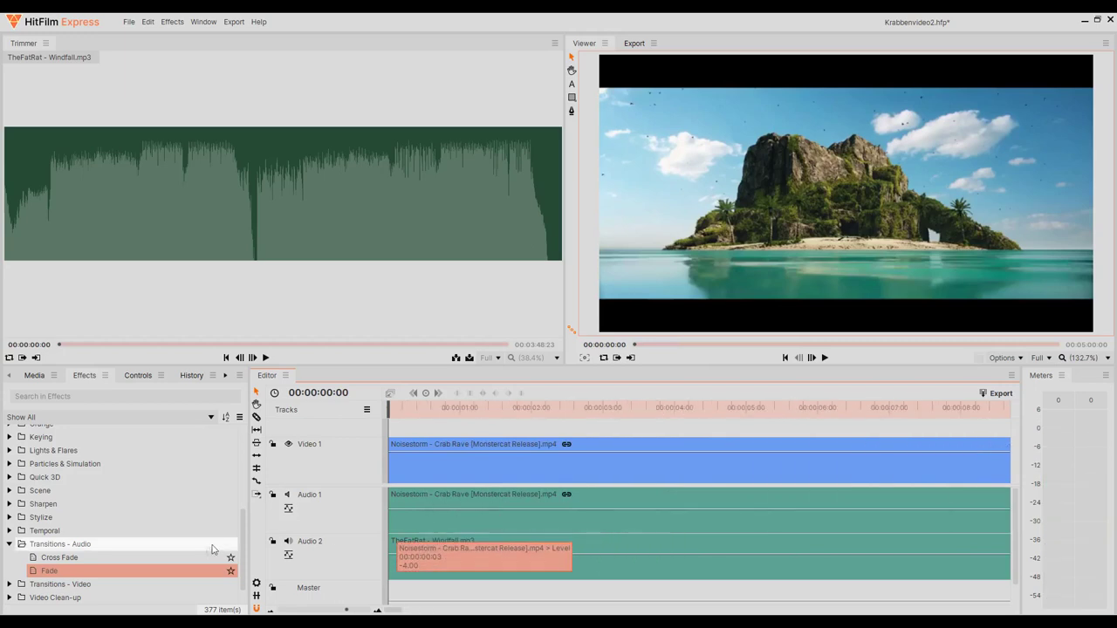
{"action": "left_click_drag", "start_coordinate": [384, 551], "coordinate": [468, 545]}
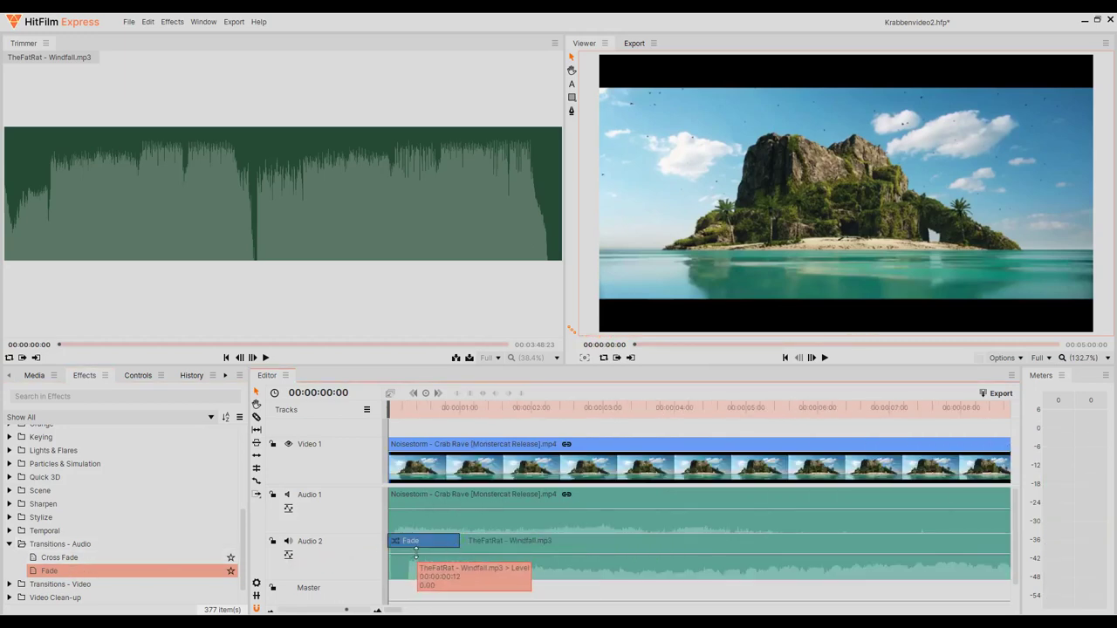
{"action": "key", "text": "space"}
{"action": "key", "text": "space"}
{"action": "left_click_drag", "start_coordinate": [459, 542], "coordinate": [550, 542]}
{"action": "key", "text": "Home"}
{"action": "key", "text": "space"}
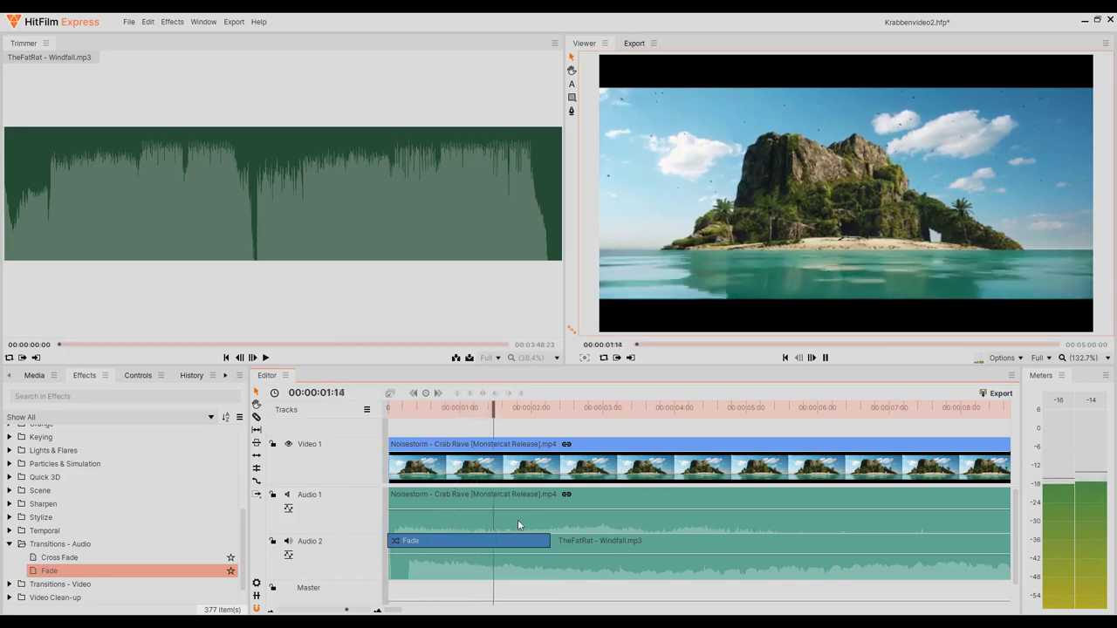
{"action": "key", "text": "space"}
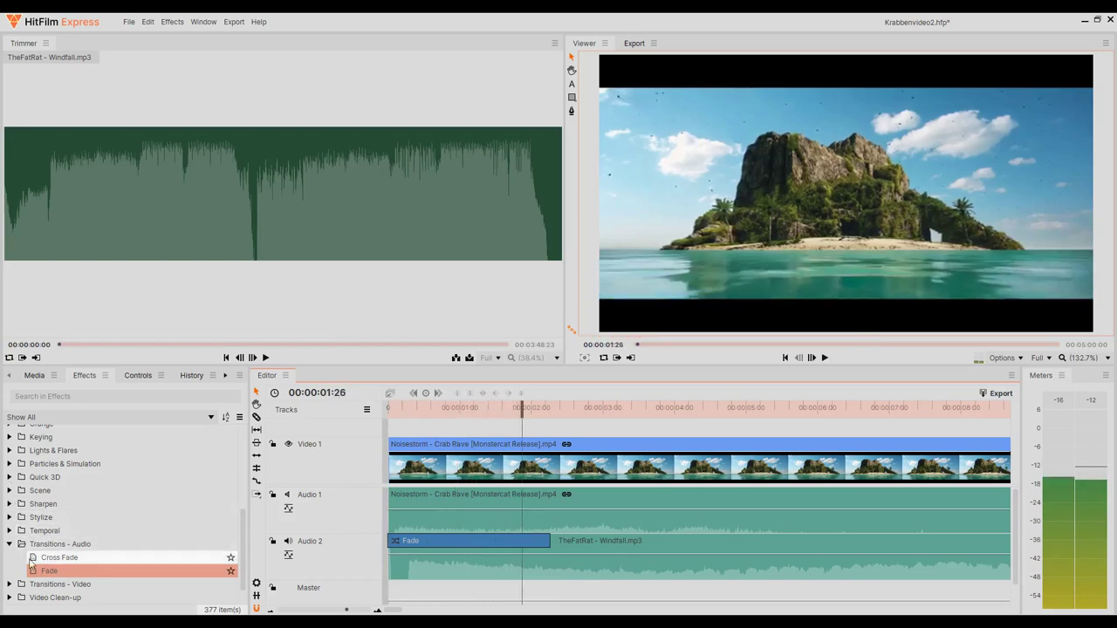
Add an Additive Dissolve at the start of the first Crab Rave clip, matching the audio Fade's length, and play the opening.
{"action": "left_click", "coordinate": [10, 544]}
{"action": "left_click", "coordinate": [10, 557]}
{"action": "scroll", "coordinate": [37, 556], "scroll_direction": "down", "scroll_amount": 1}
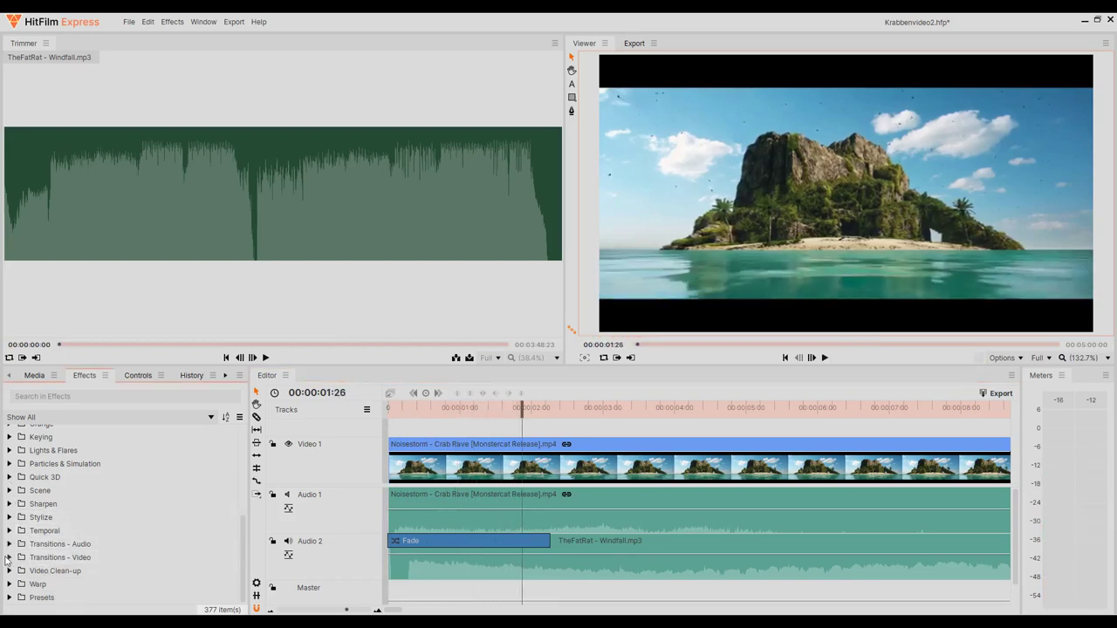
{"action": "scroll", "coordinate": [36, 558], "scroll_direction": "down", "scroll_amount": 1}
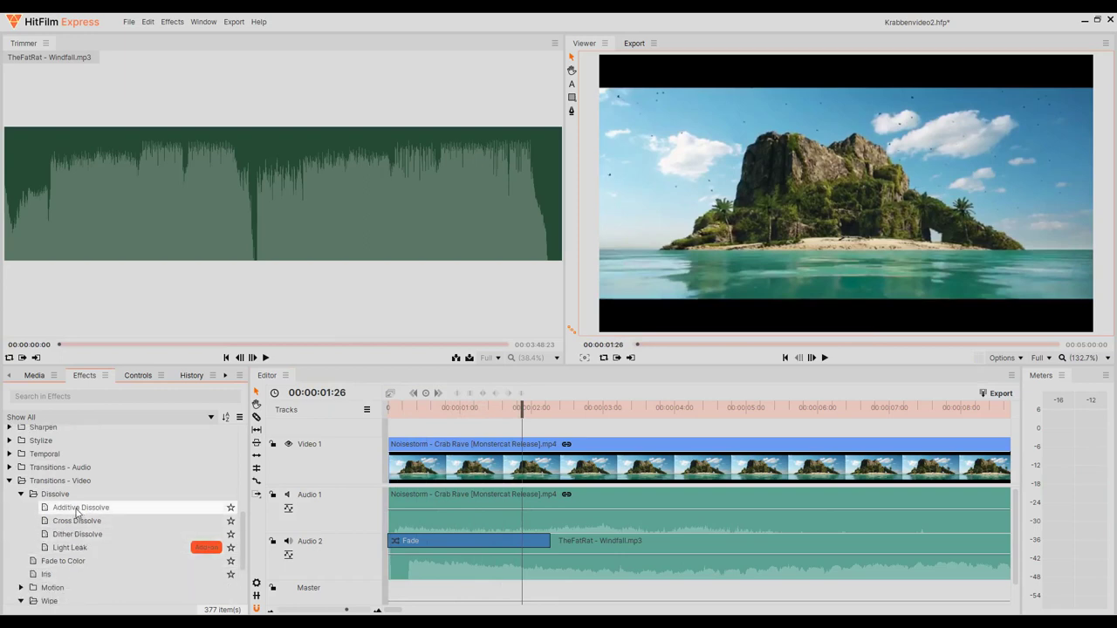
{"action": "left_click", "coordinate": [78, 510]}
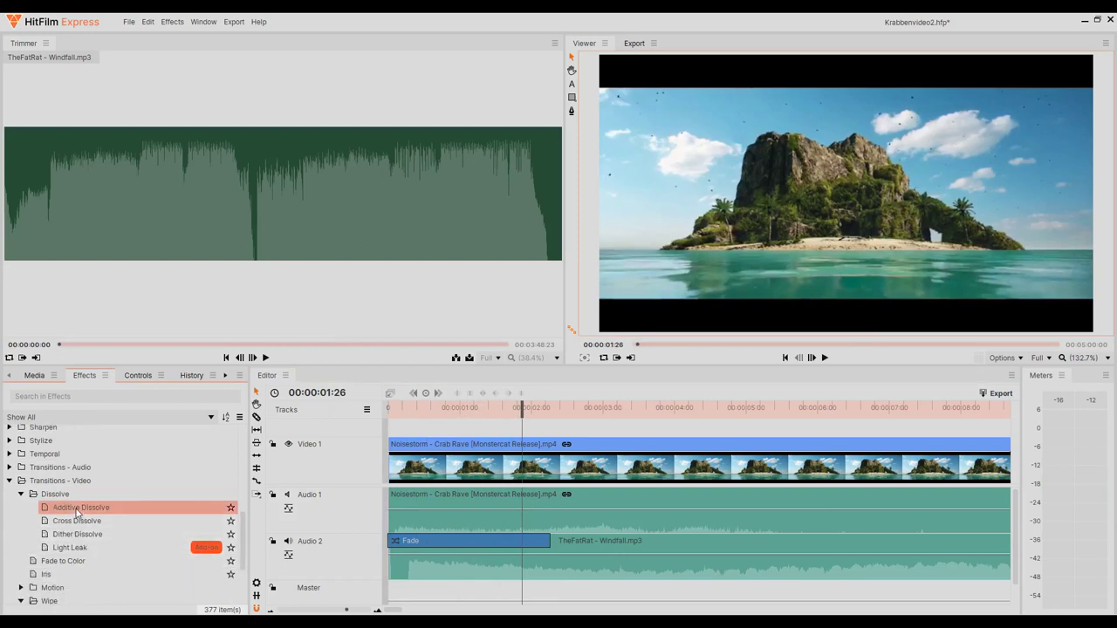
{"action": "left_click_drag", "start_coordinate": [382, 464], "coordinate": [549, 444]}
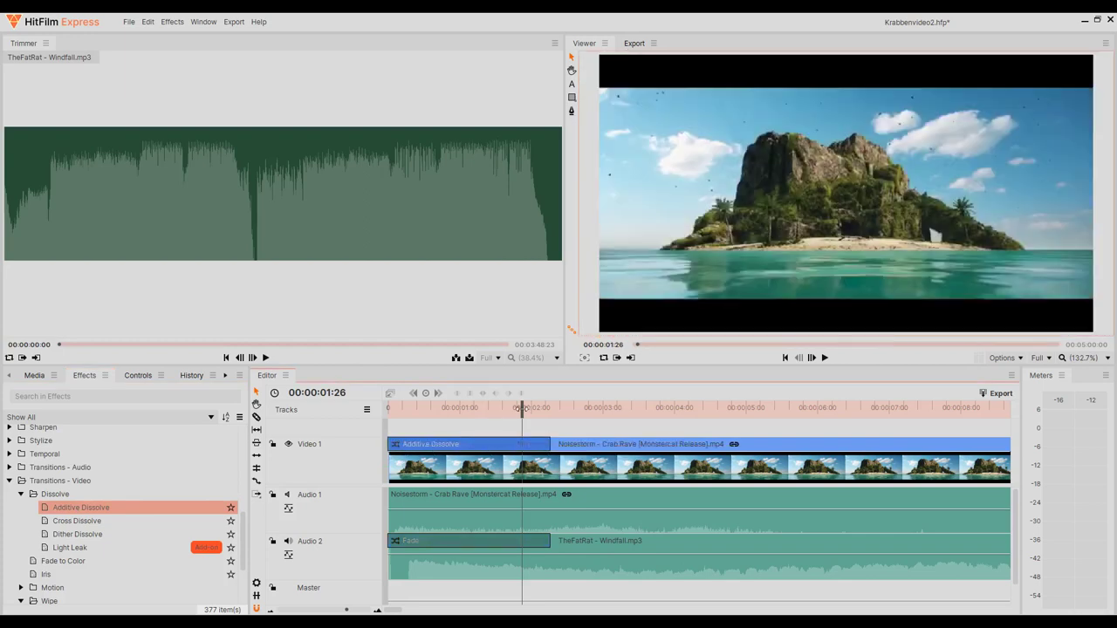
{"action": "key", "text": "Home"}
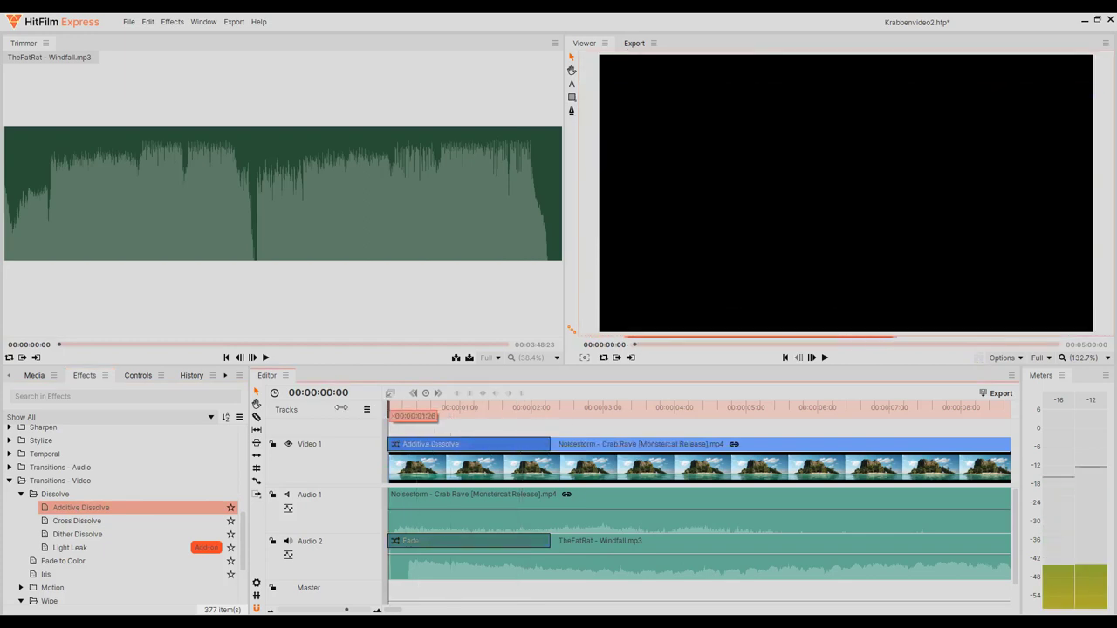
{"action": "key", "text": "space"}
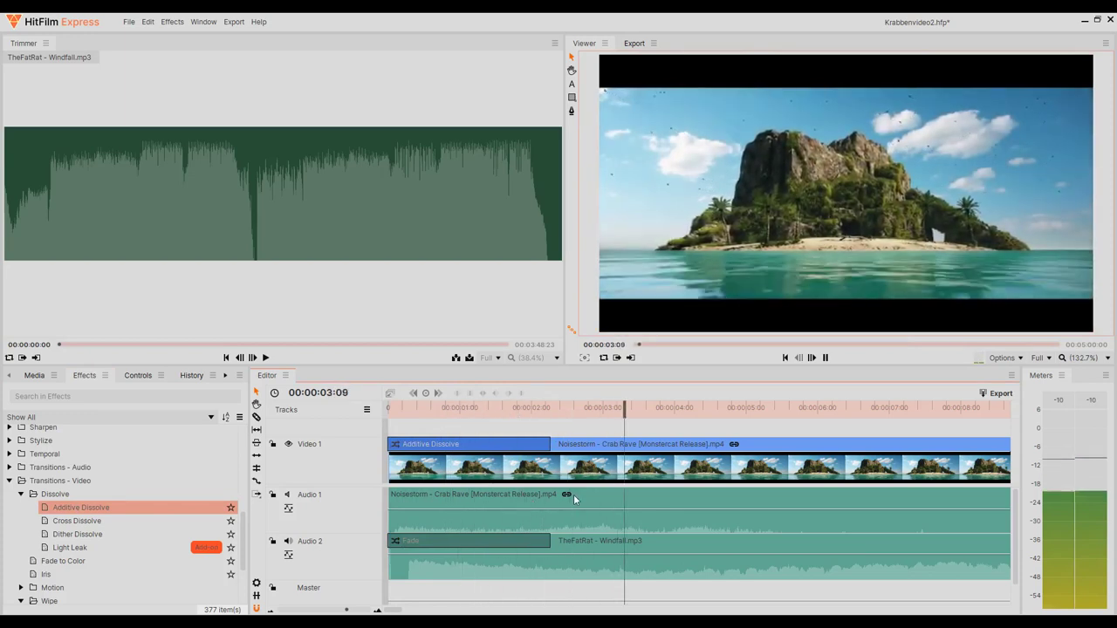
{"action": "key", "text": "space"}
Play the edit from 00:00:15:04, jumping ahead to just before each following cut, and stop in the sunset scene at 00:01:17:02.
{"action": "scroll", "coordinate": [567, 490], "scroll_direction": "down", "scroll_amount": 5}
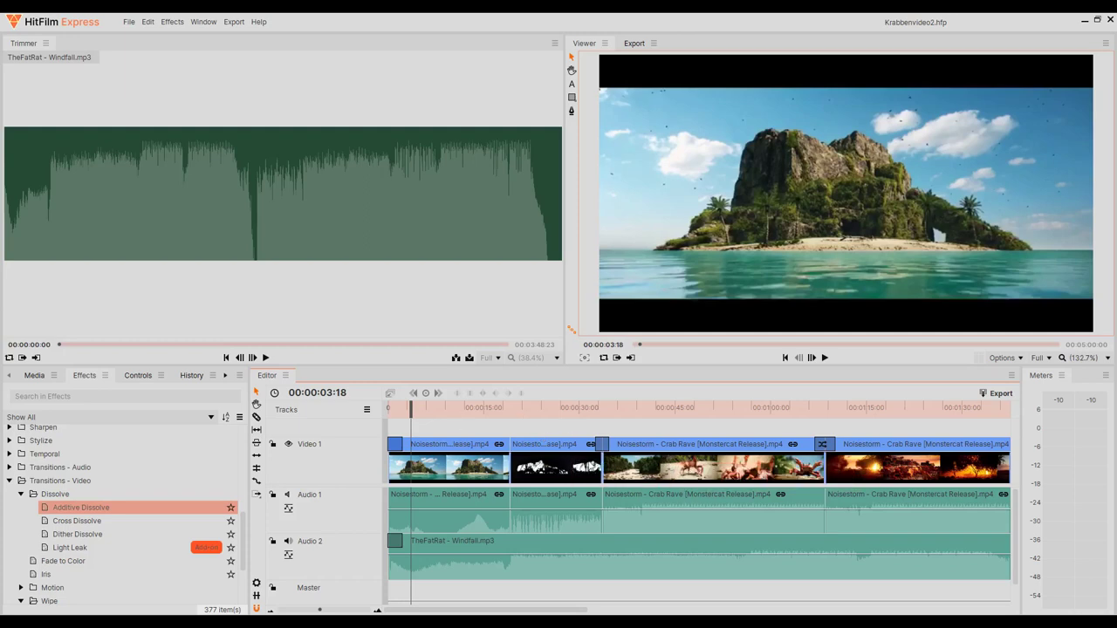
{"action": "left_click", "coordinate": [486, 407]}
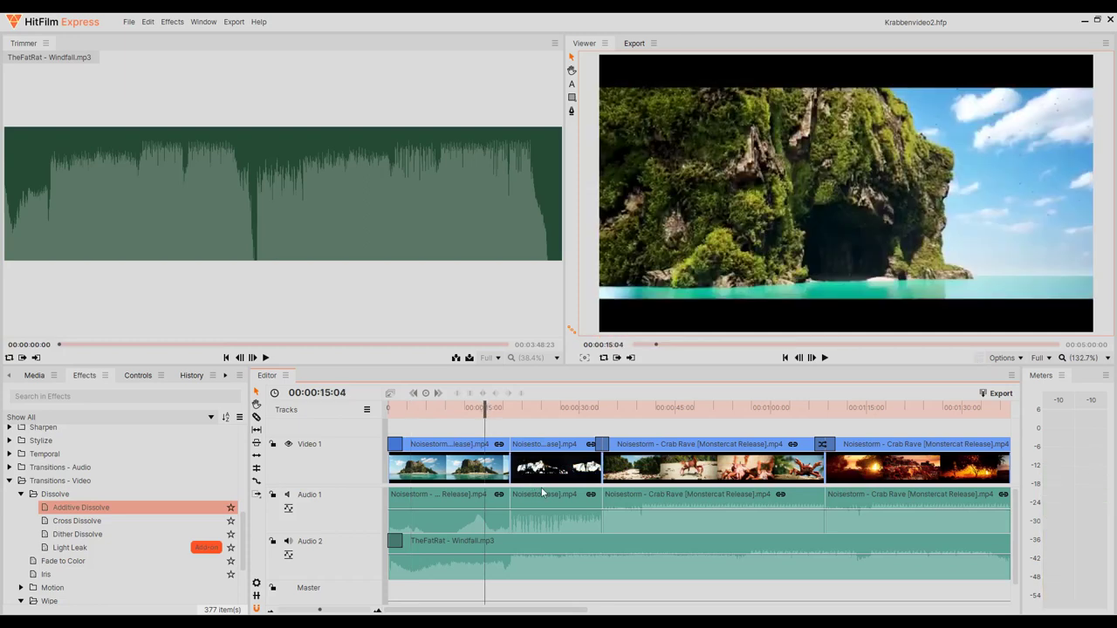
{"action": "key", "text": "space"}
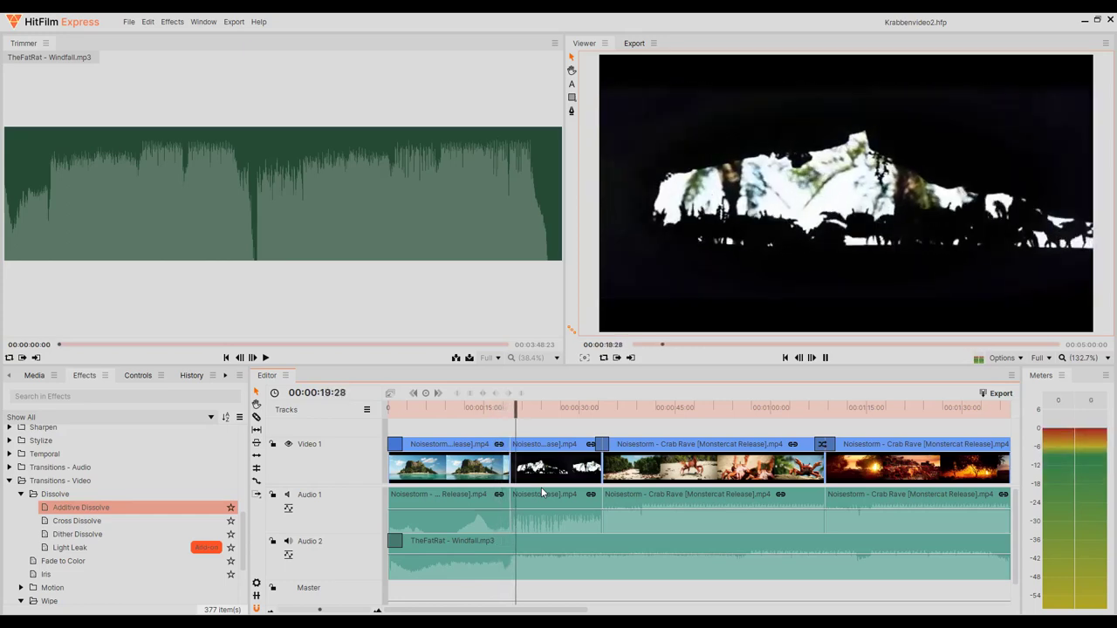
{"action": "left_click", "coordinate": [589, 407]}
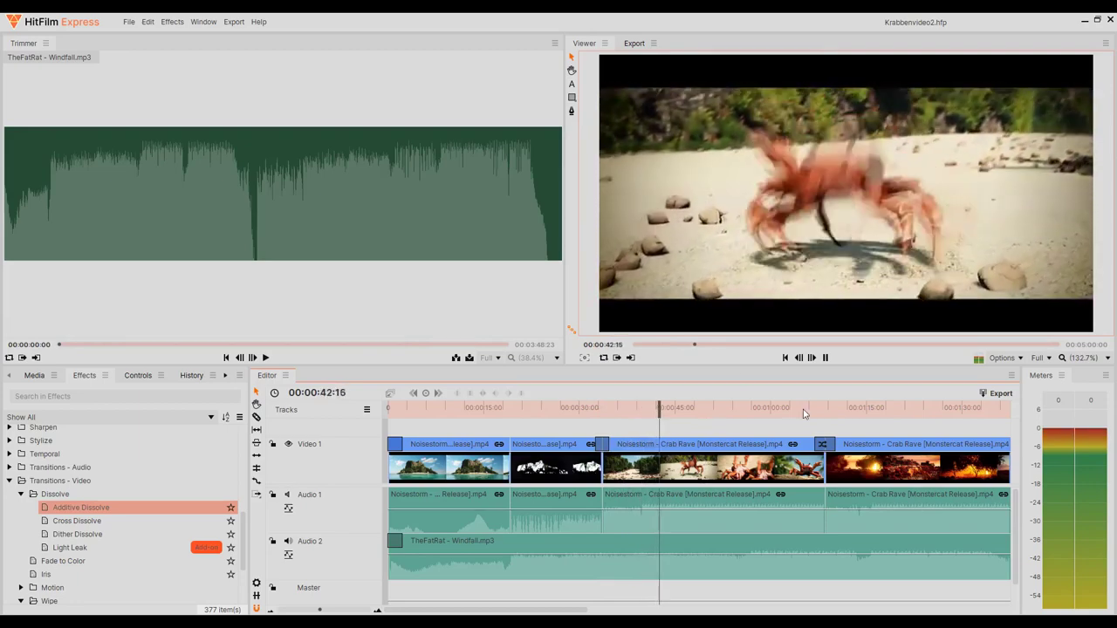
{"action": "left_click", "coordinate": [801, 407]}
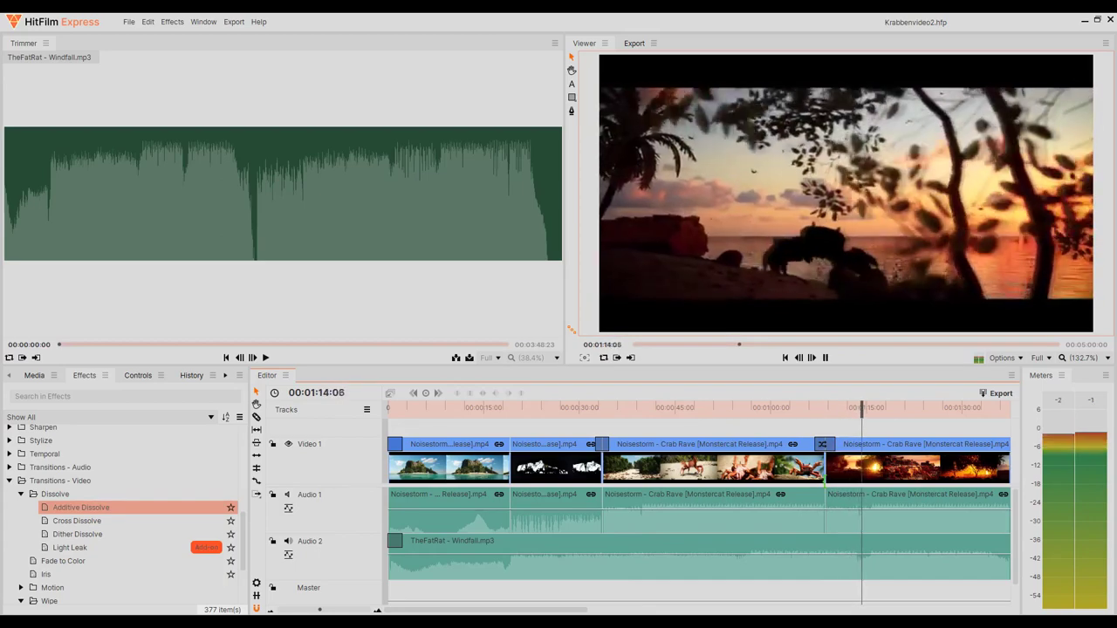
{"action": "left_click", "coordinate": [859, 480]}
{"action": "key", "text": "space"}
Play the closing transitions from about 00:01:59, and replay the quiet passage before them, stopping at 00:01:46:22.
{"action": "scroll", "coordinate": [768, 498], "scroll_direction": "down", "scroll_amount": 3}
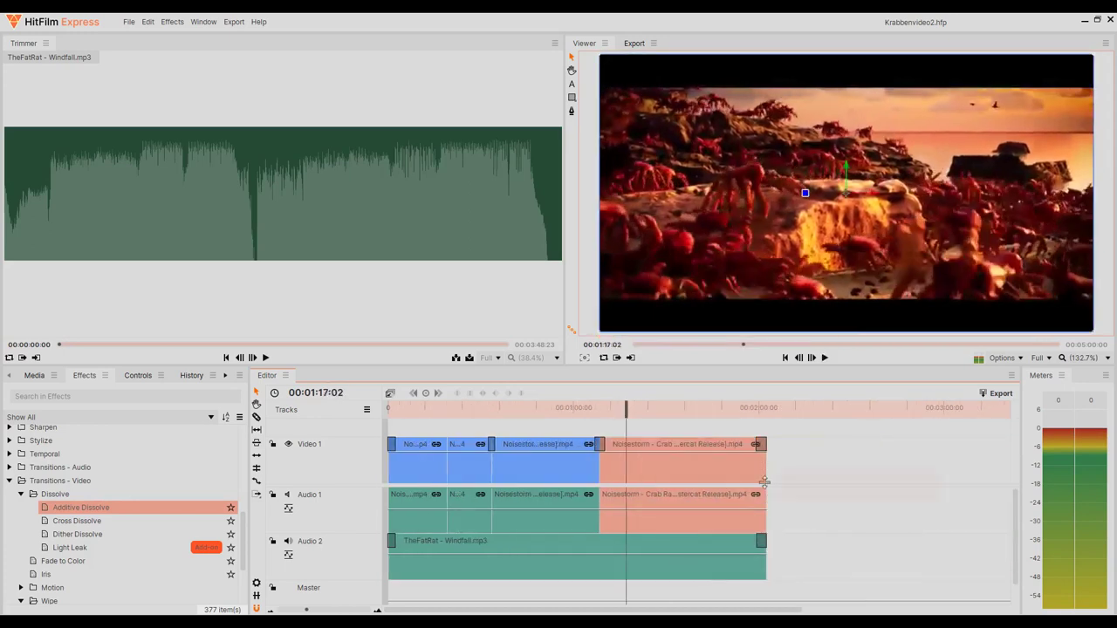
{"action": "left_click", "coordinate": [755, 407]}
{"action": "key", "text": "space"}
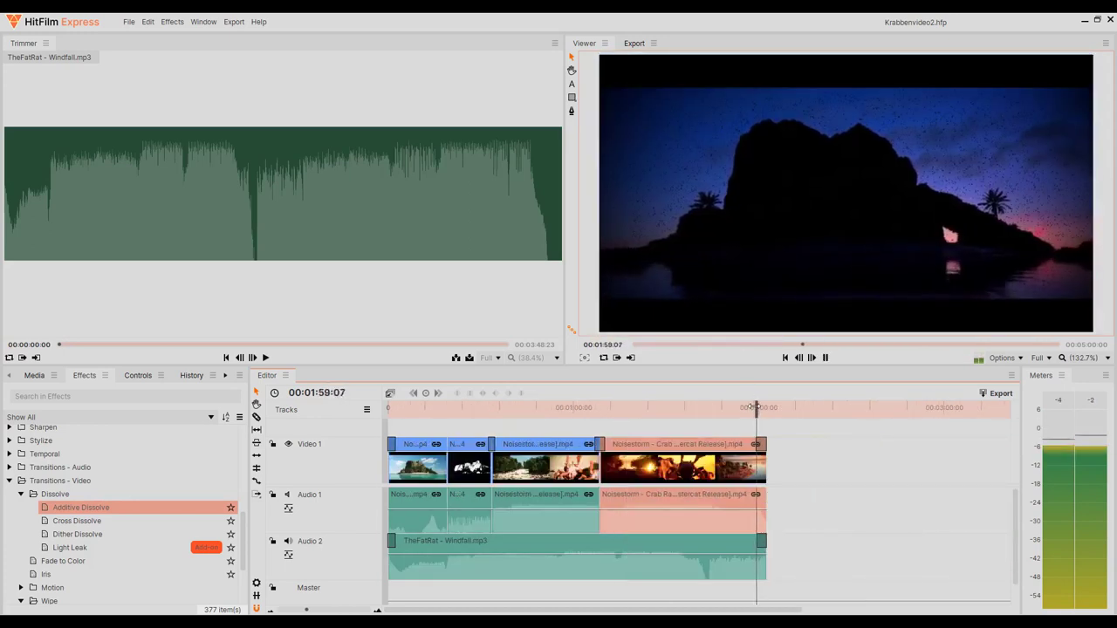
{"action": "left_click", "coordinate": [714, 406]}
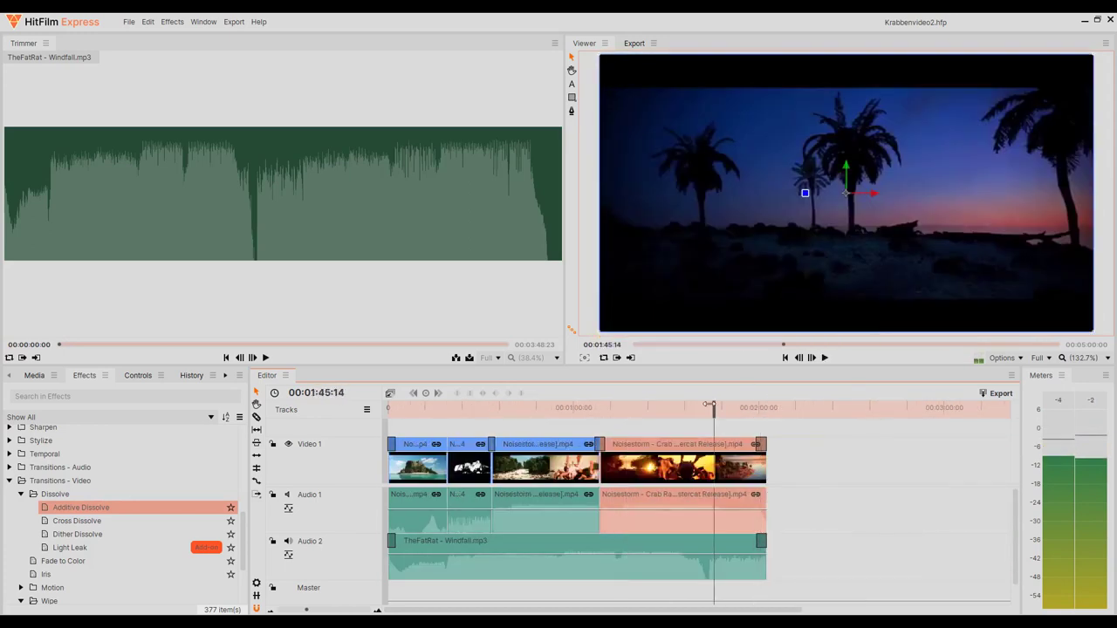
{"action": "left_click", "coordinate": [694, 408]}
{"action": "key", "text": "space"}
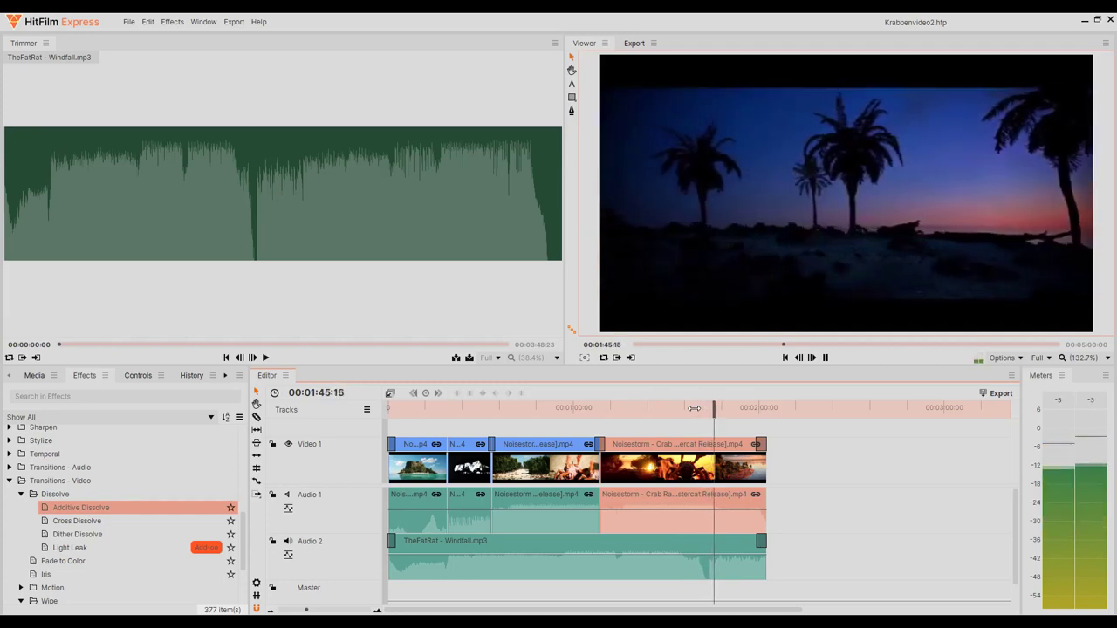
{"action": "key", "text": "space"}
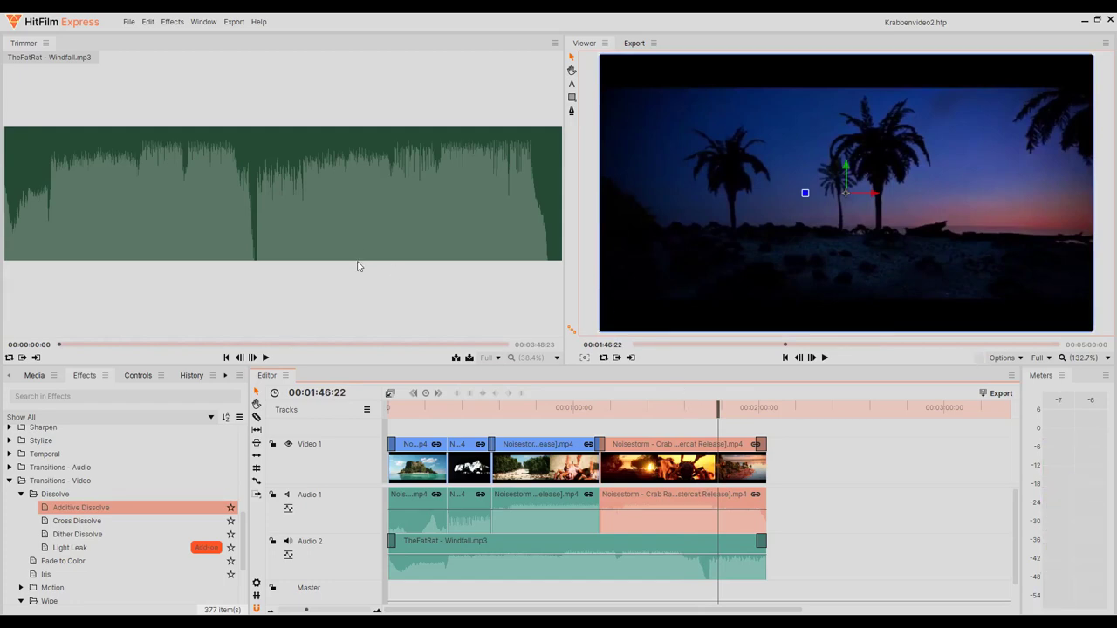
Export the edit to an MP4 file named Krabbenvideo in the Krabbenvideo folder.
{"action": "left_click", "coordinate": [236, 23]}
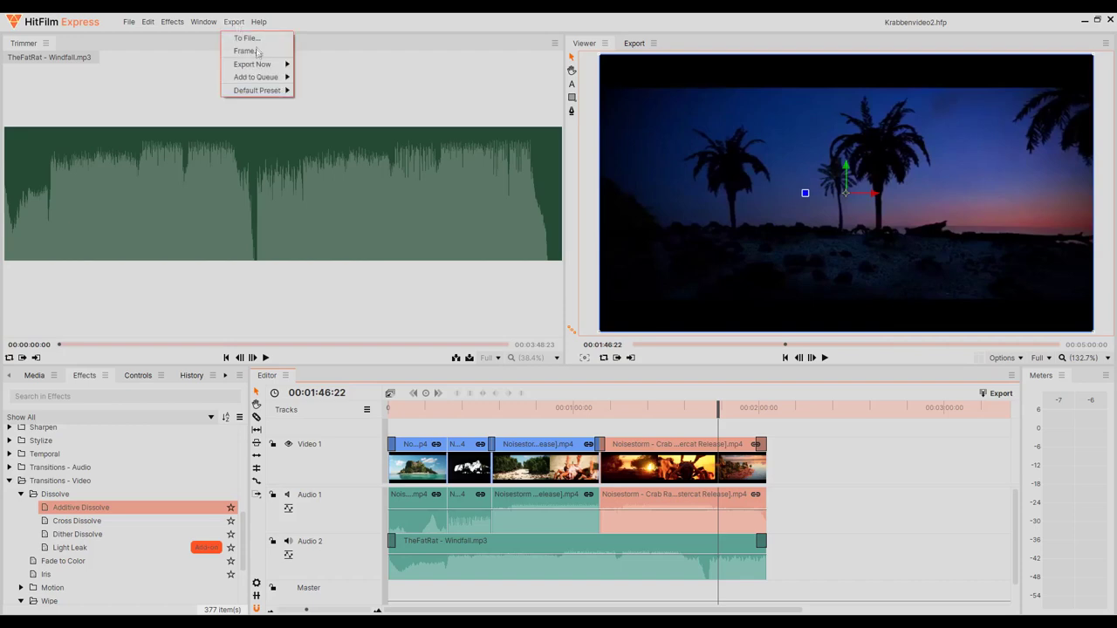
{"action": "left_click", "coordinate": [248, 37]}
{"action": "left_click", "coordinate": [96, 283]}
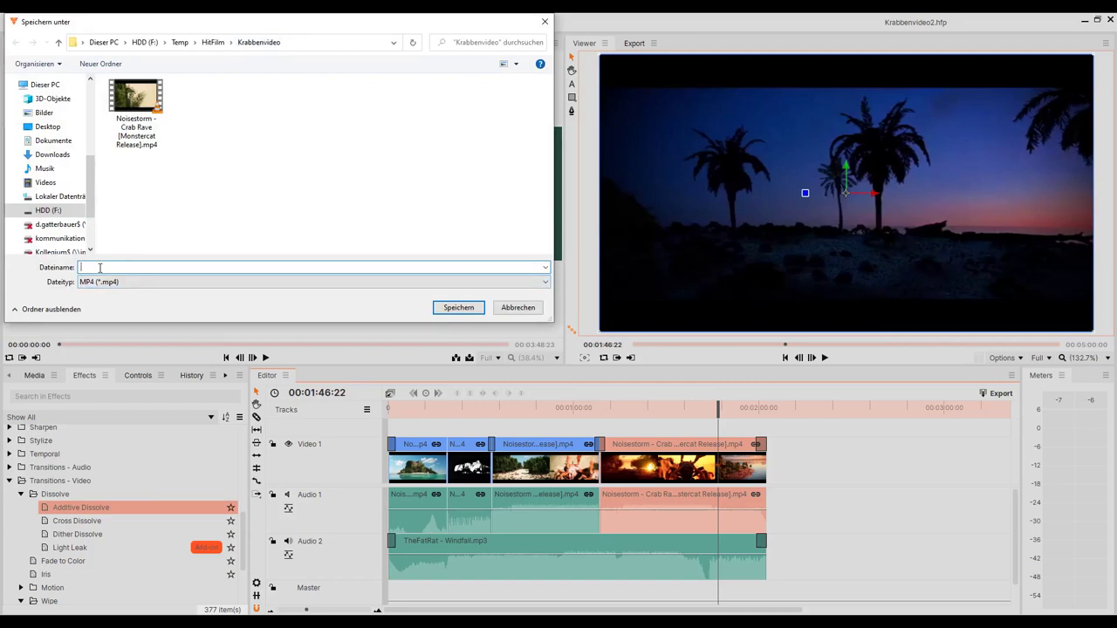
{"action": "type", "text": "Kr"}
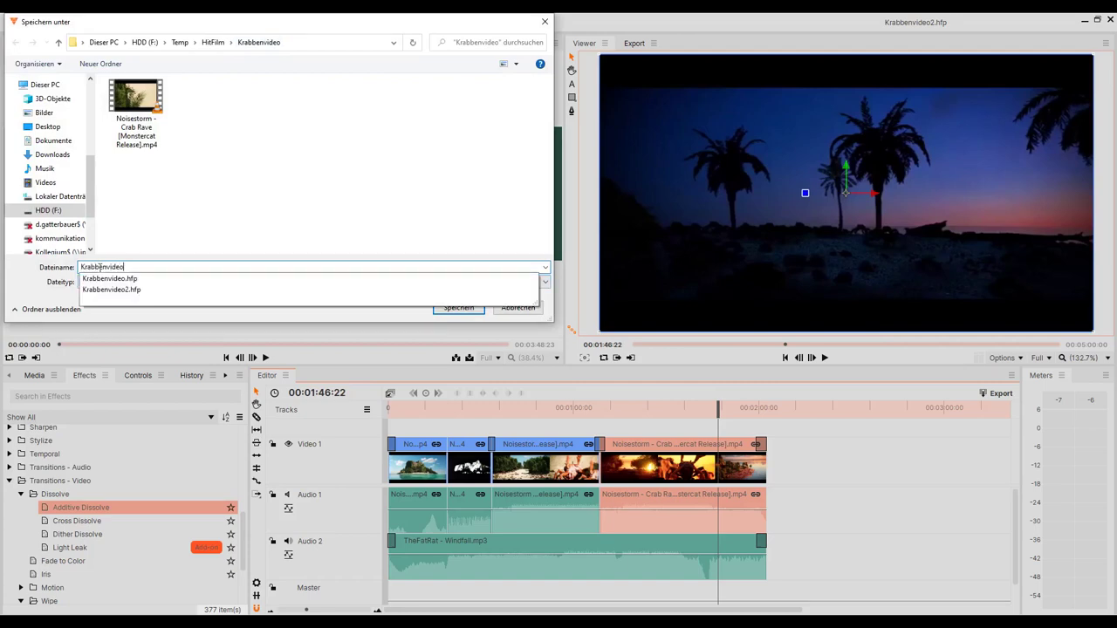
{"action": "type", "text": "abbenvideo"}
{"action": "left_click", "coordinate": [458, 308]}
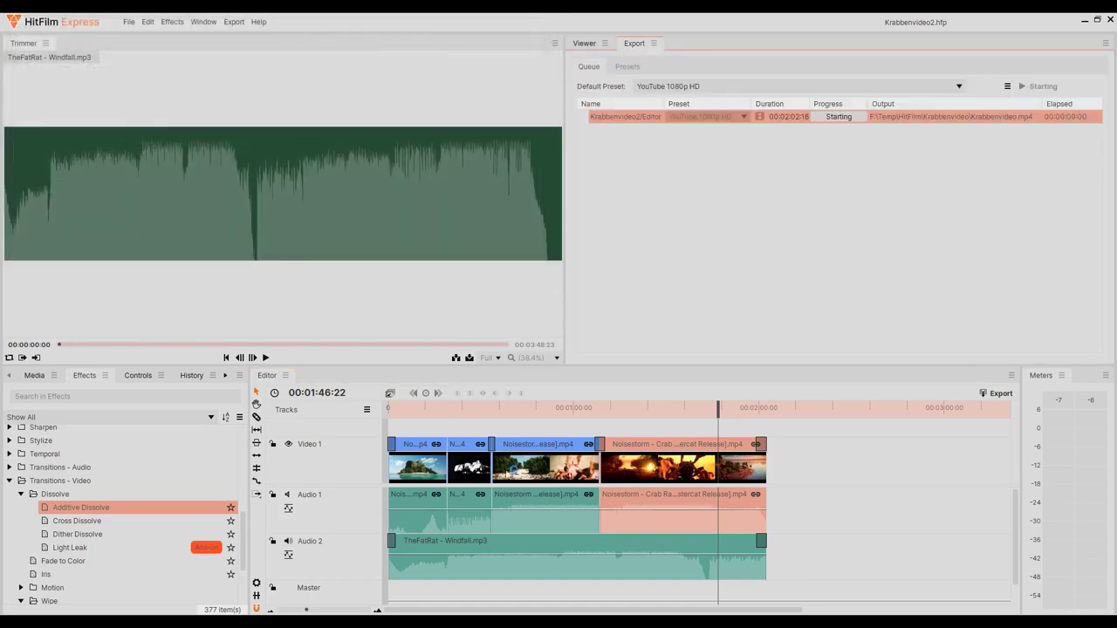